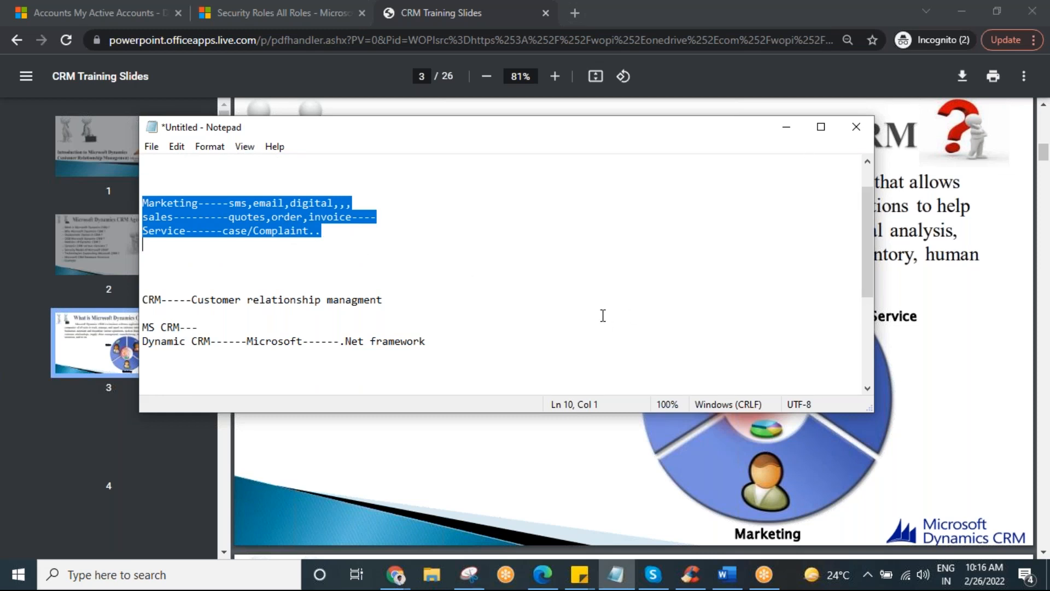
Delete the "sales force Crm" and "Zoho Crm---" lines from the notes
scroll(572, 315, down, 1)
key(BackSpace)
scroll(574, 317, down, 1)
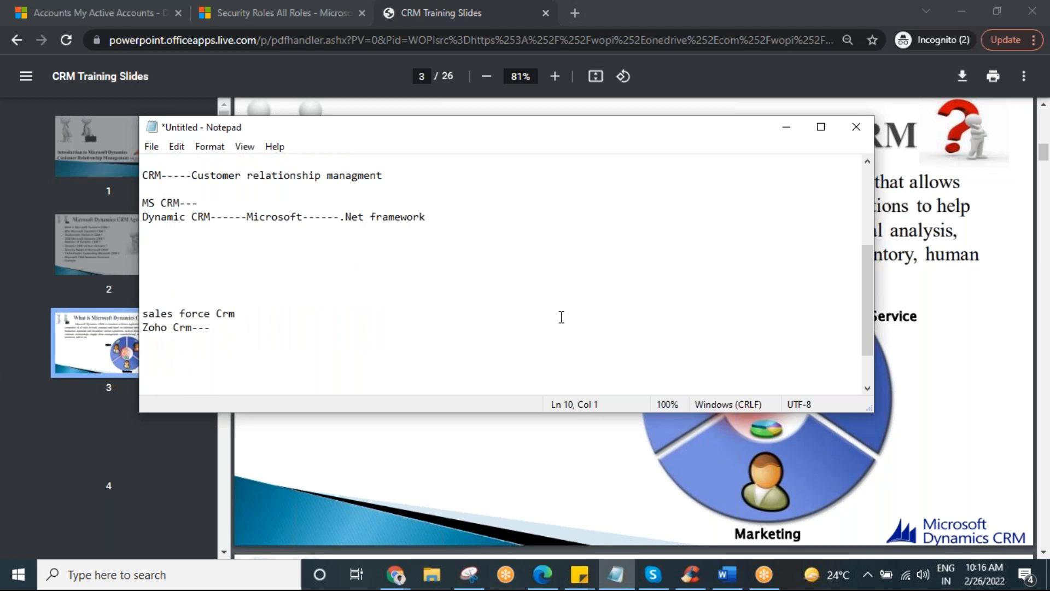
drag(250, 334, 141, 287)
key(BackSpace)
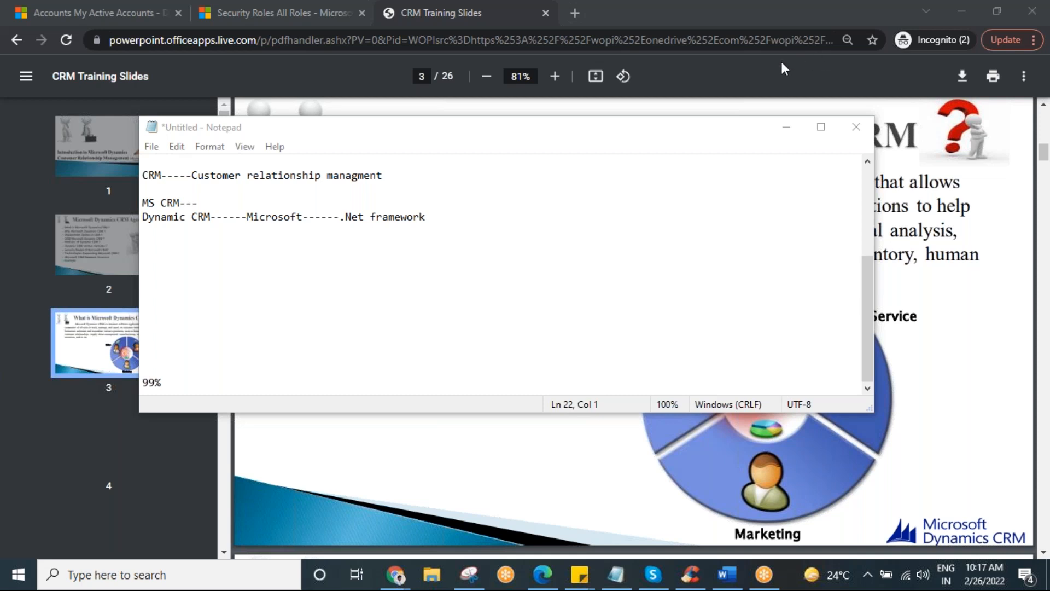
Insert four line breaks after the "Dynamic CRM" line, and highlight the Marketing, sales and Service lines
click(443, 217)
key(Return)
key(Return)
key(Return)
key(Return)
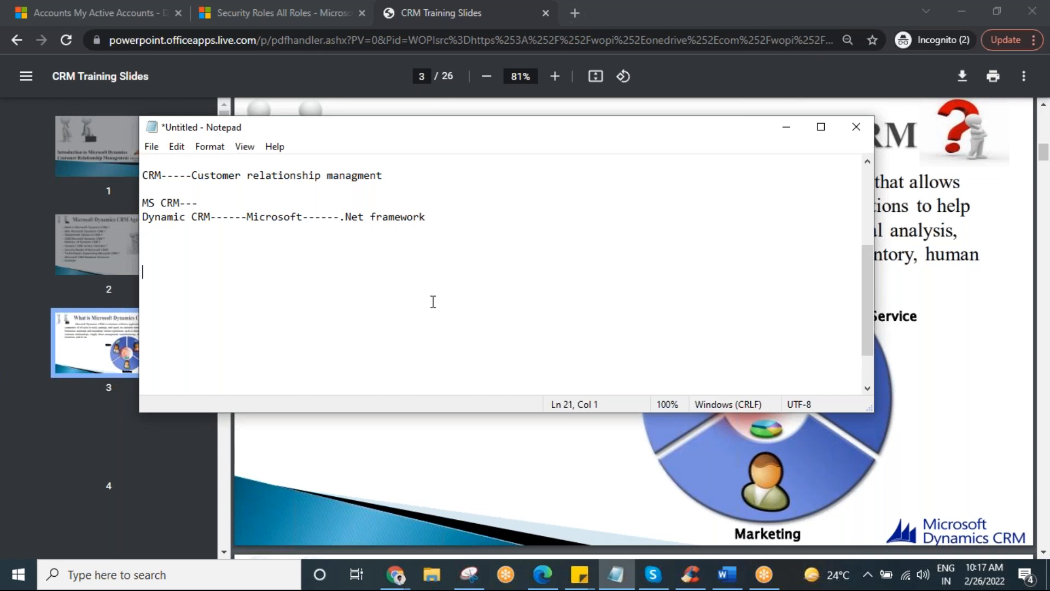
scroll(432, 301, up, 4)
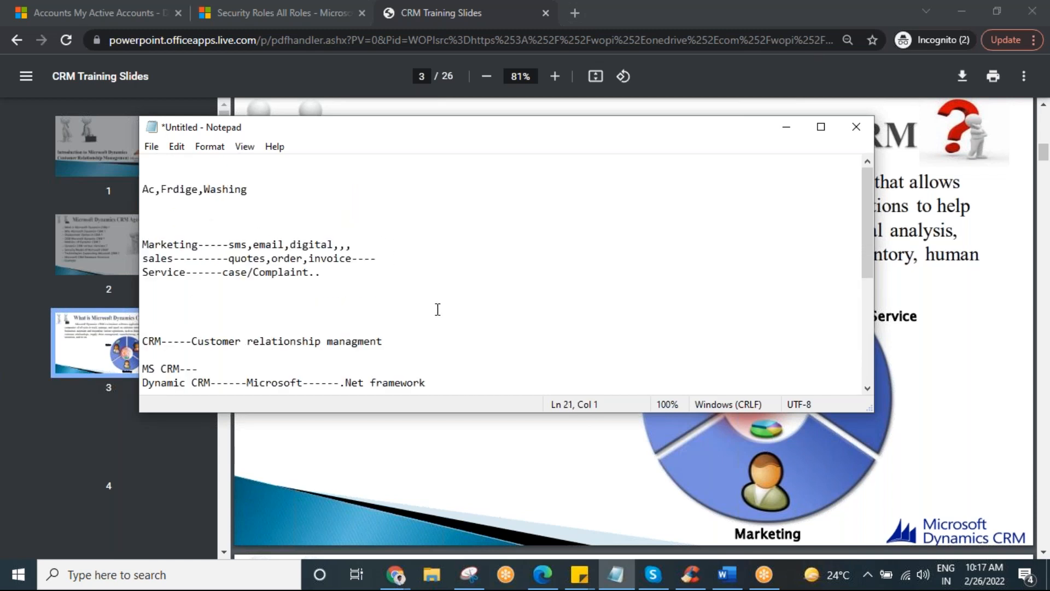
drag(321, 272, 141, 244)
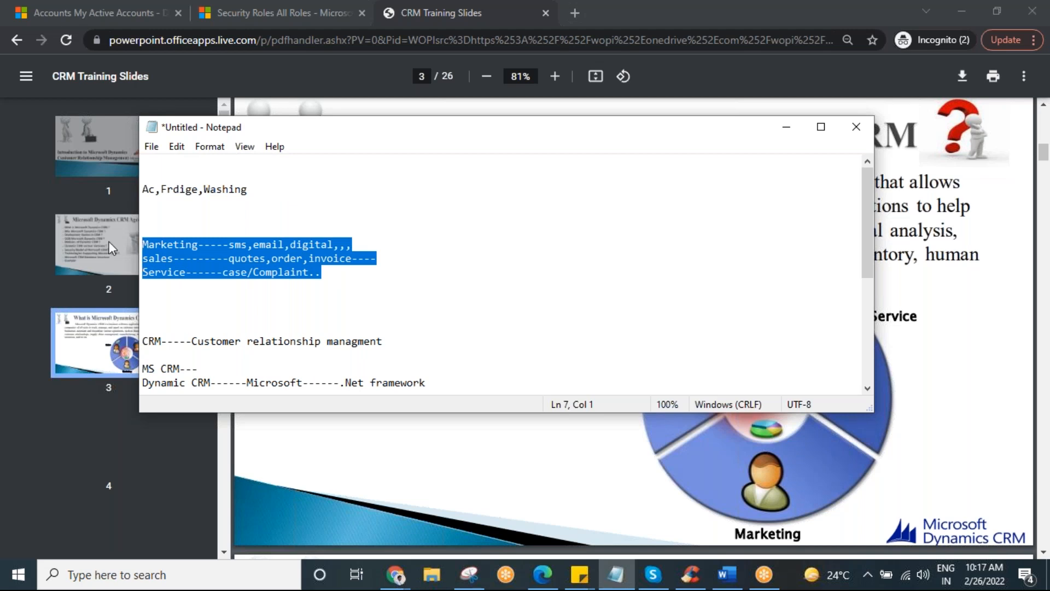
scroll(425, 267, down, 3)
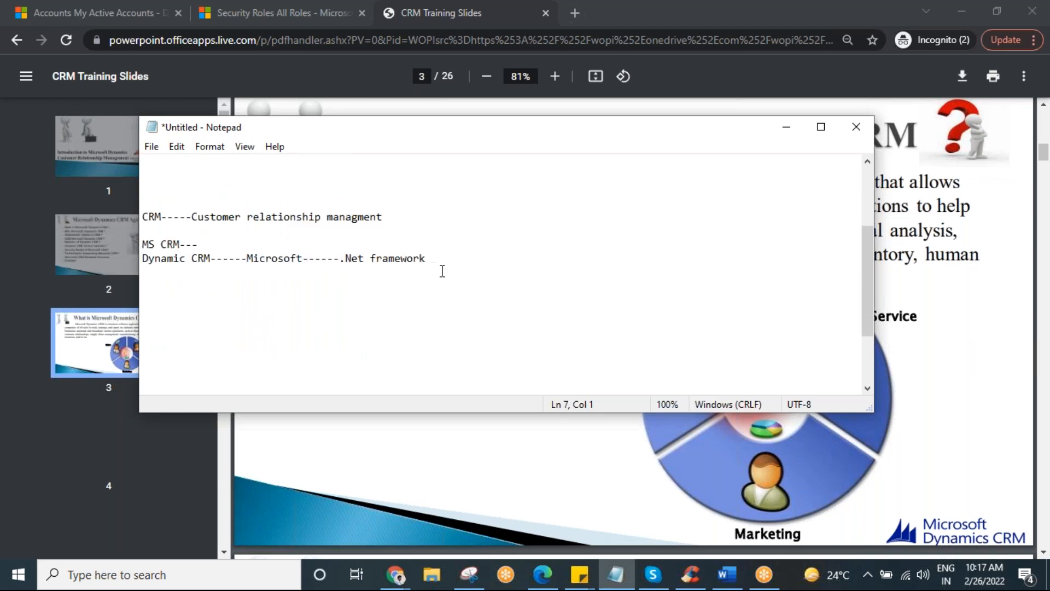
Add the lines "Online" and "Onpromise" below the "Dynamic CRM" line, with blank lines before and after them
click(443, 261)
key(Return)
key(Return)
key(Return)
key(Return)
key(Return)
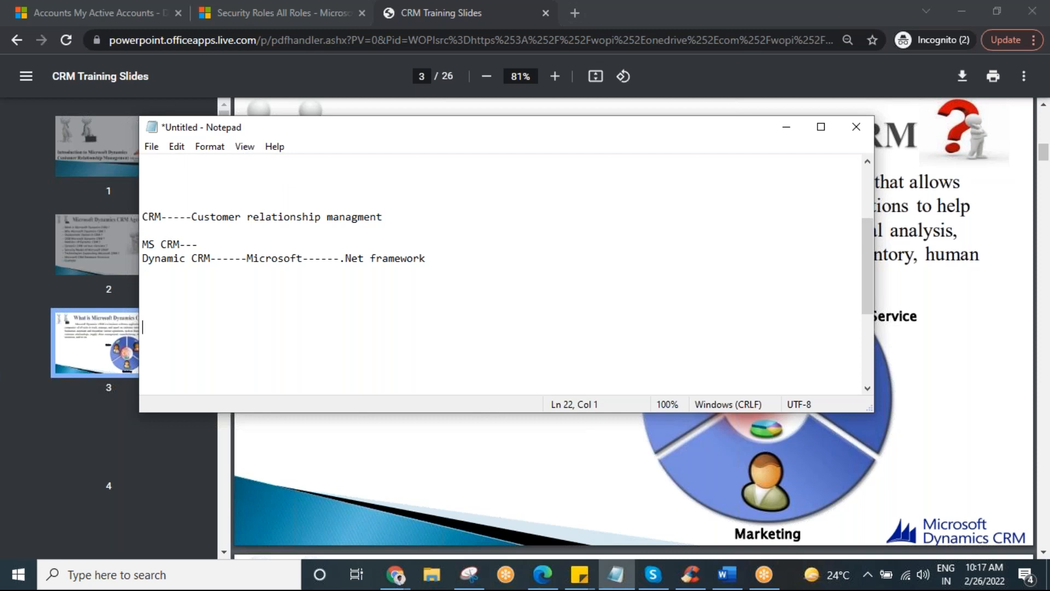
text(Online)
key(Return)
text(Onpromise)
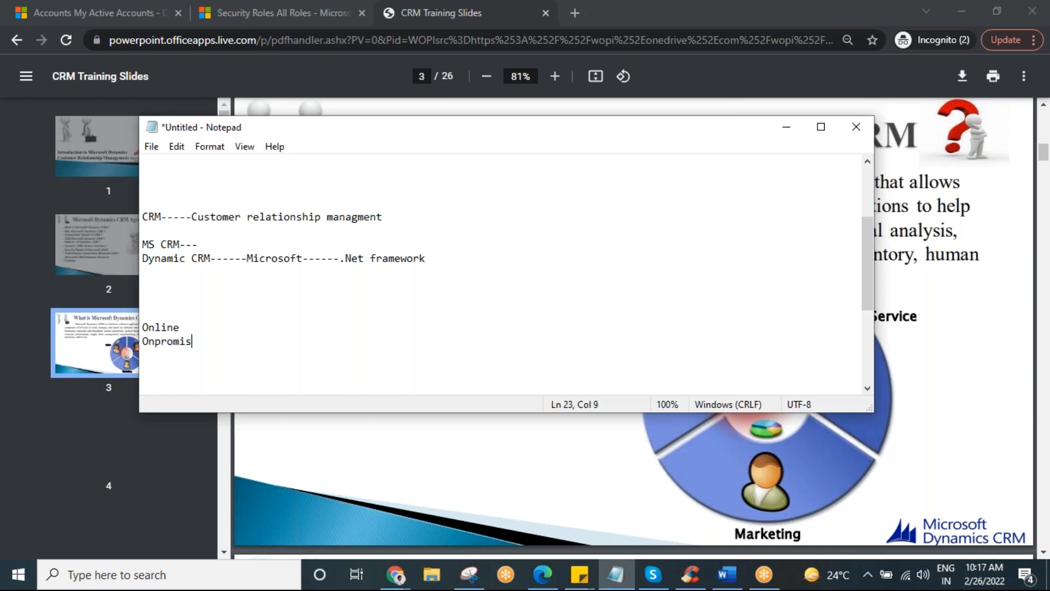
key(Return)
key(Return)
key(Return)
Append "-------------browser----" to the "Online" line
drag(427, 260, 143, 244)
click(244, 325)
click(207, 343)
click(187, 328)
text(-------------browser----)
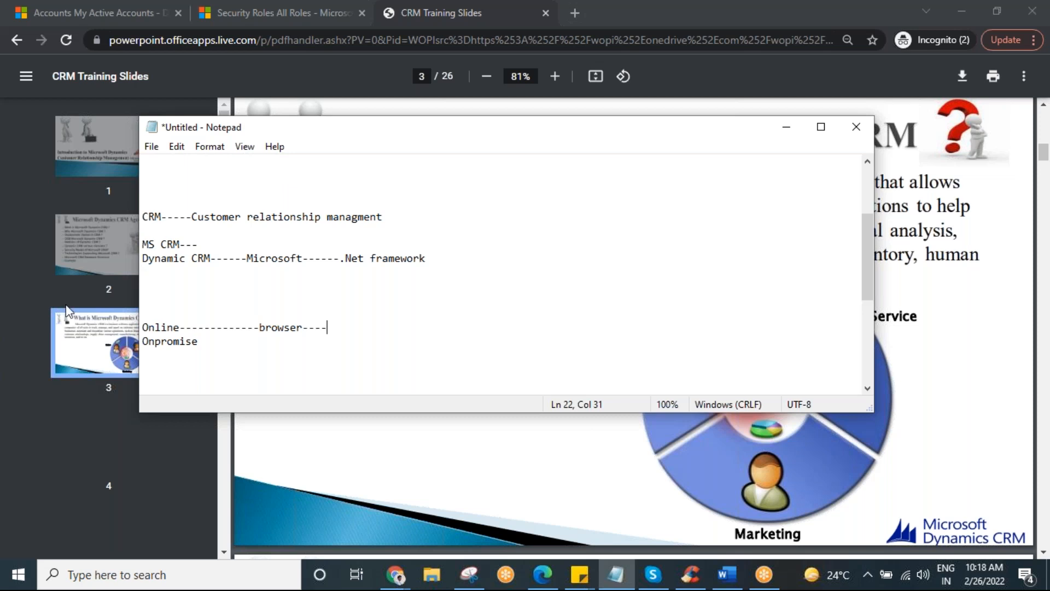
Append "----------sqldatabase" to the "Onpromise" line
click(200, 355)
text(---------)
text(-)
text(sqldata)
key(BackSpace)
key(BackSpace)
text(tabase)
Review the Marketing, sales and Service lines, and compare the Online and Onpromise lines by highlighting them
scroll(301, 263, up, 3)
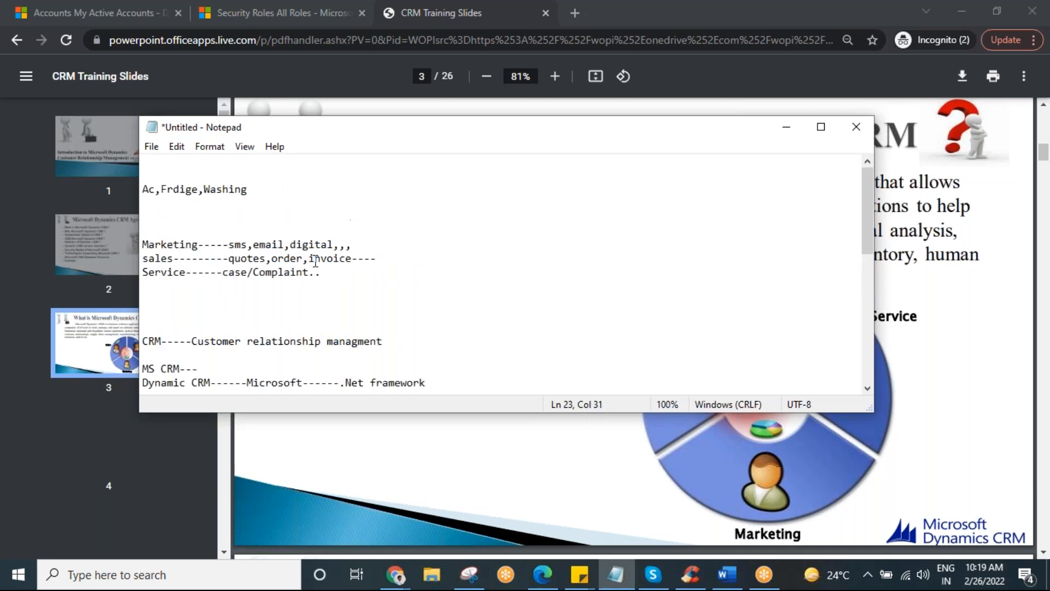
drag(343, 271, 141, 233)
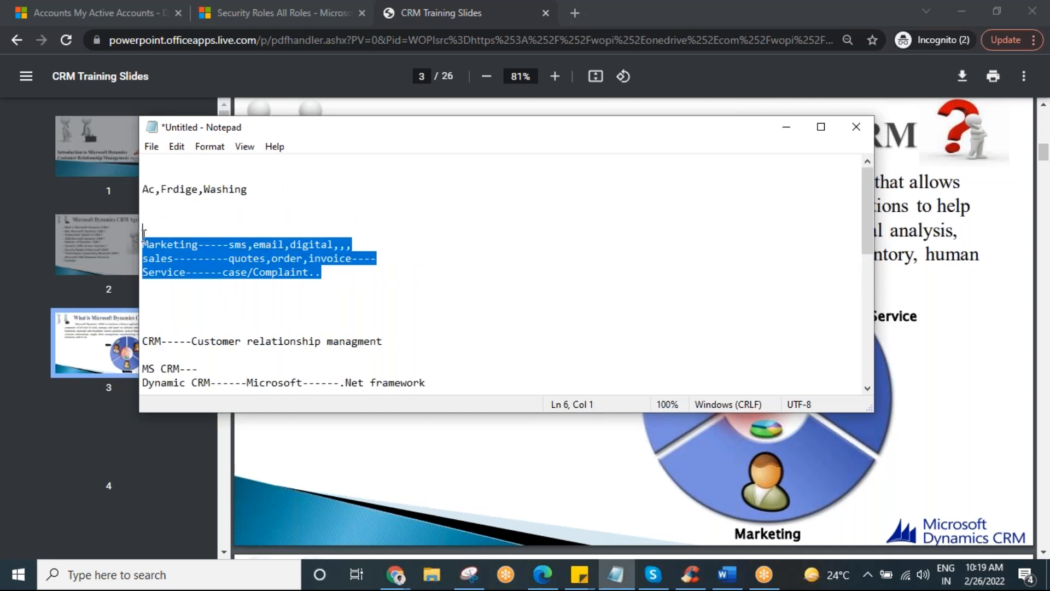
scroll(368, 244, down, 3)
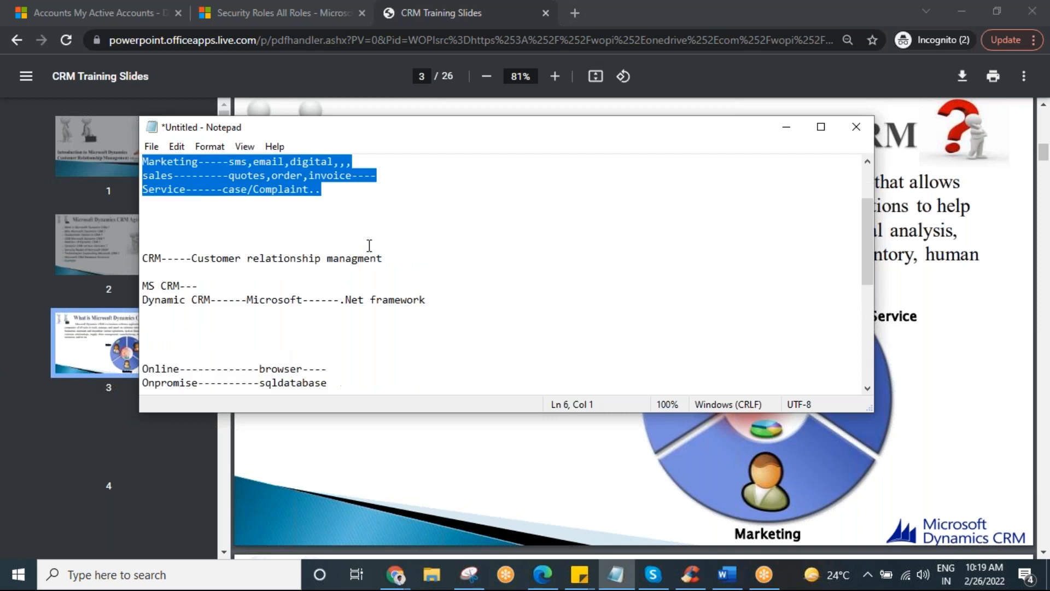
drag(259, 341, 330, 341)
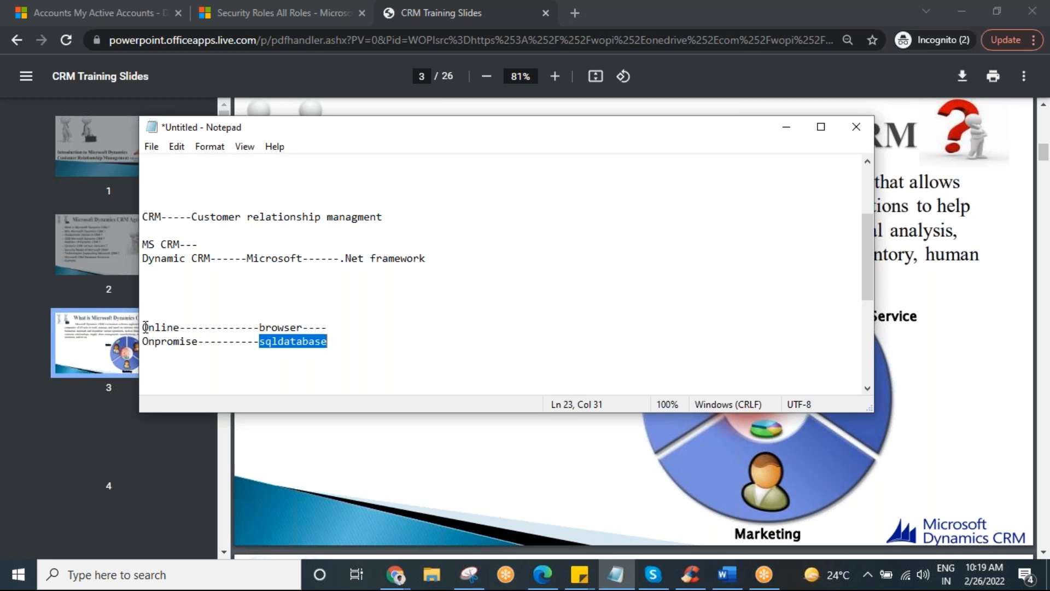
drag(143, 327, 333, 327)
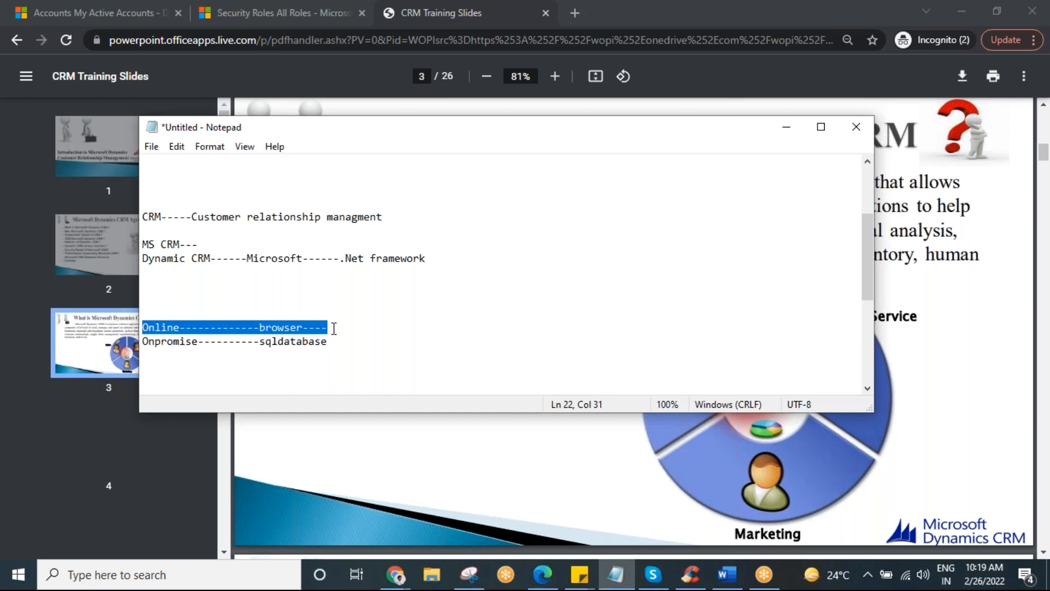
drag(339, 342, 130, 345)
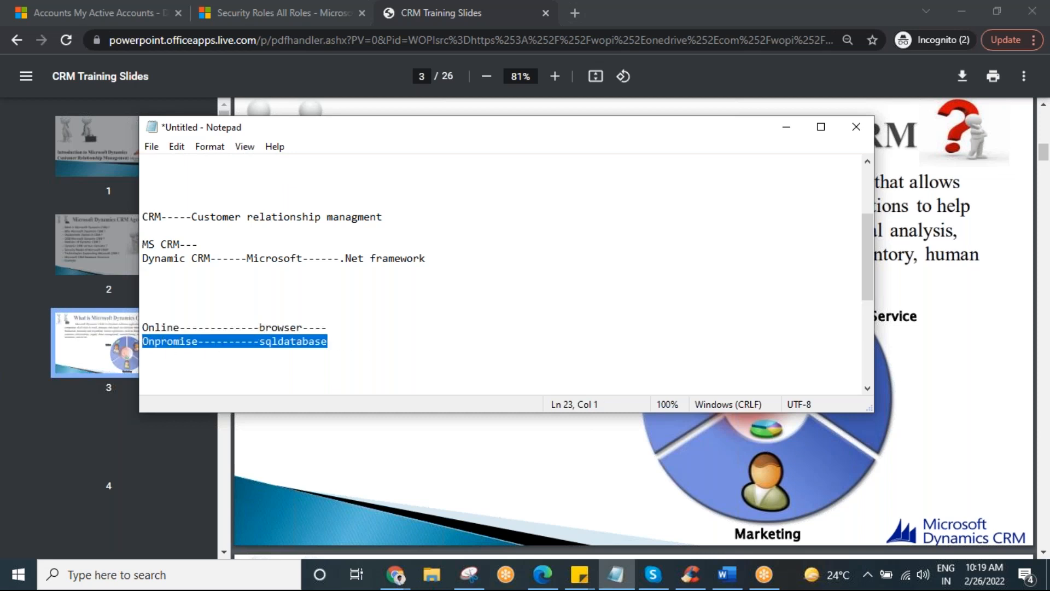
click(285, 341)
click(174, 355)
drag(148, 355, 378, 321)
click(431, 314)
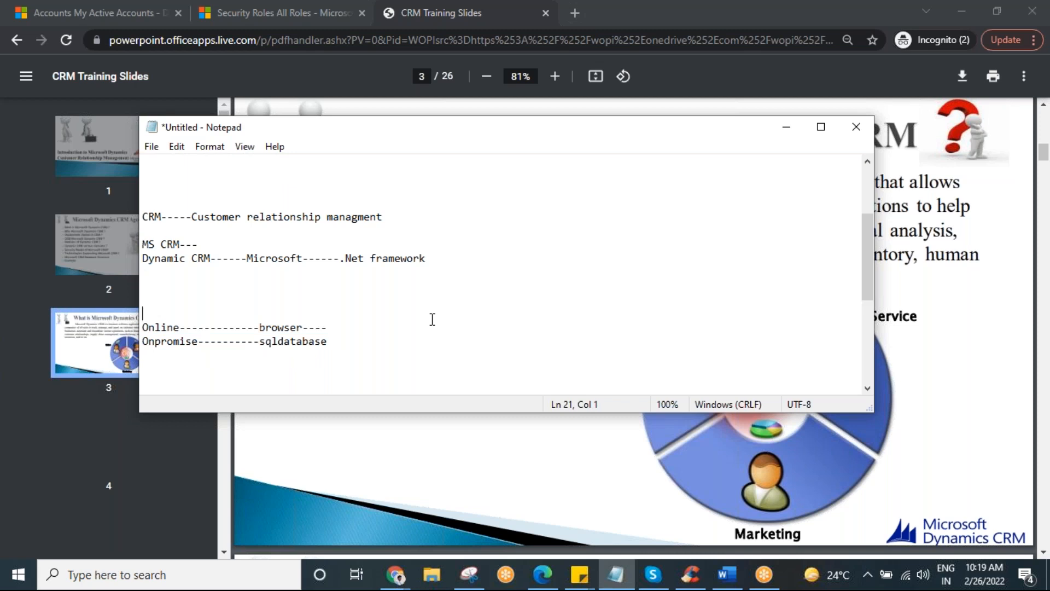
drag(370, 326, 141, 330)
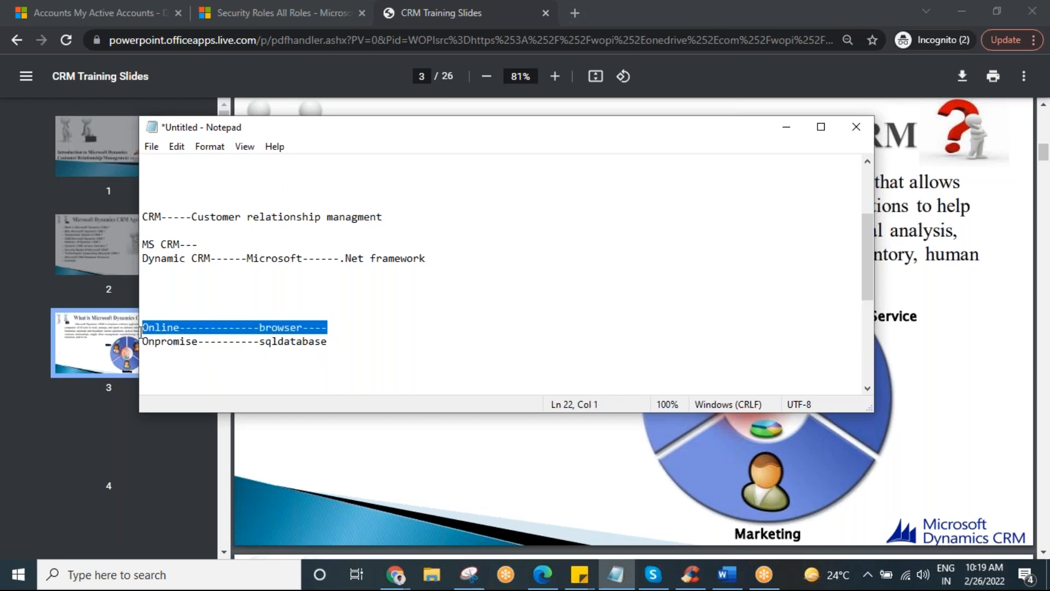
click(347, 315)
drag(335, 342, 149, 328)
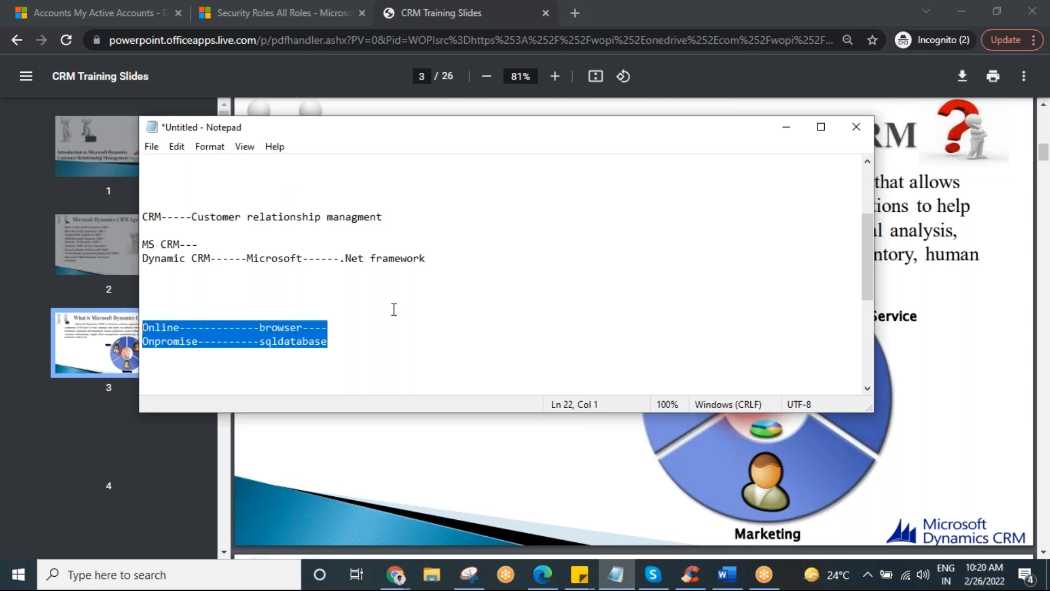
Add the lines "Functional Conusultene" and "Technical consultent" below the "Onpromise" line, separated by blank lines
scroll(394, 309, down, 1)
click(350, 297)
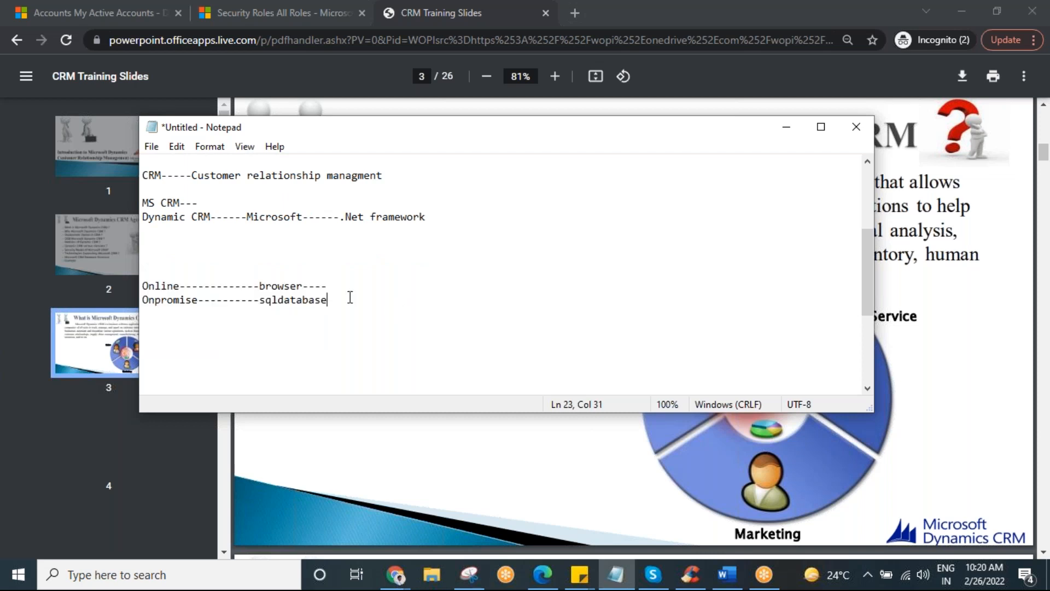
key(Return)
key(Return)
key(Return)
key(Return)
key(Return)
text(Functional Conust)
key(BackSpace)
text(ultene)
key(Return)
text(Teh)
key(BackSpace)
text(chnical consultent)
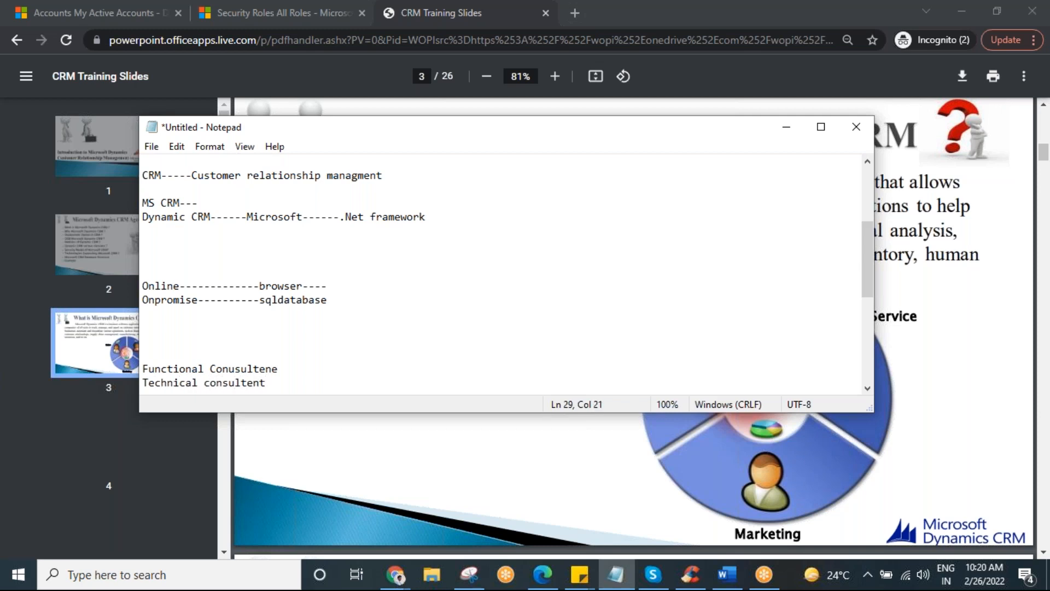
key(Return)
key(Return)
key(Return)
key(Return)
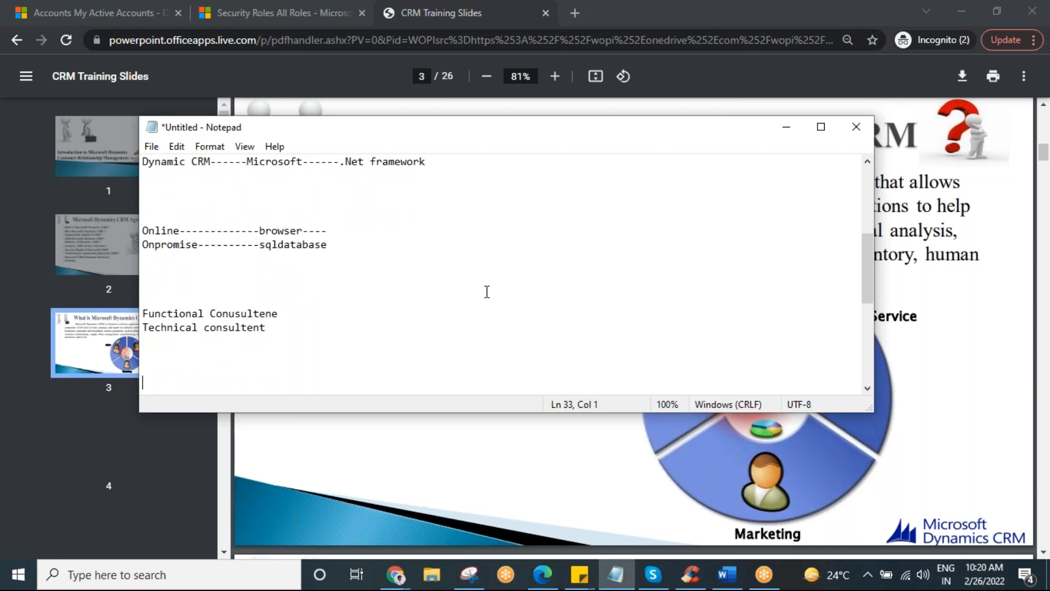
Change the Functional line to "Functional Conusultent----" and append "------" to the "Technical consultent" line
click(283, 315)
key(BackSpace)
text(t----)
click(276, 327)
text(------)
Append "Addition changes---client" to the end of the sales line
scroll(277, 327, up, 5)
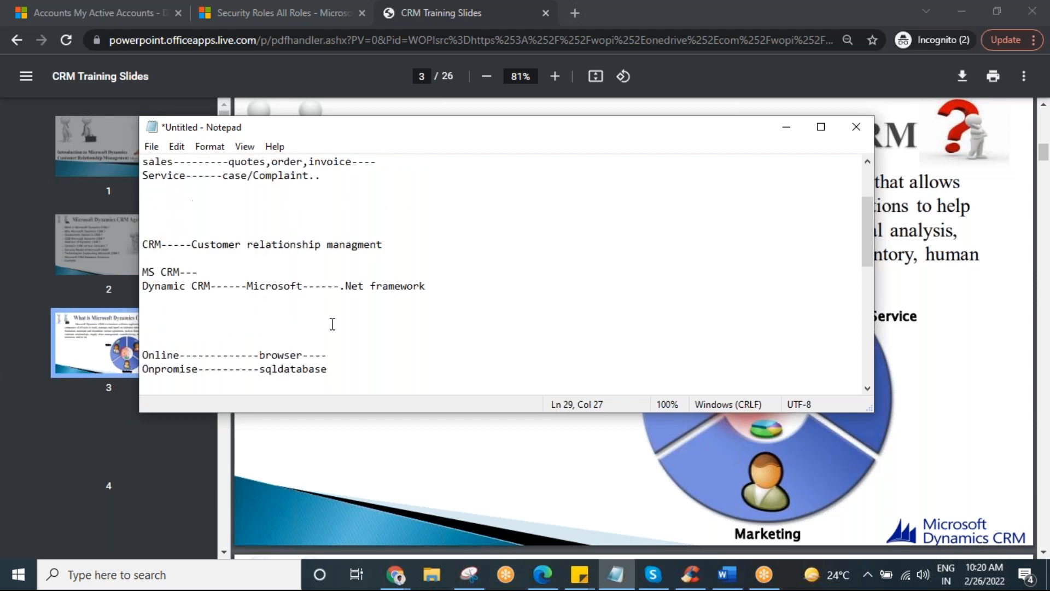
drag(143, 230, 345, 259)
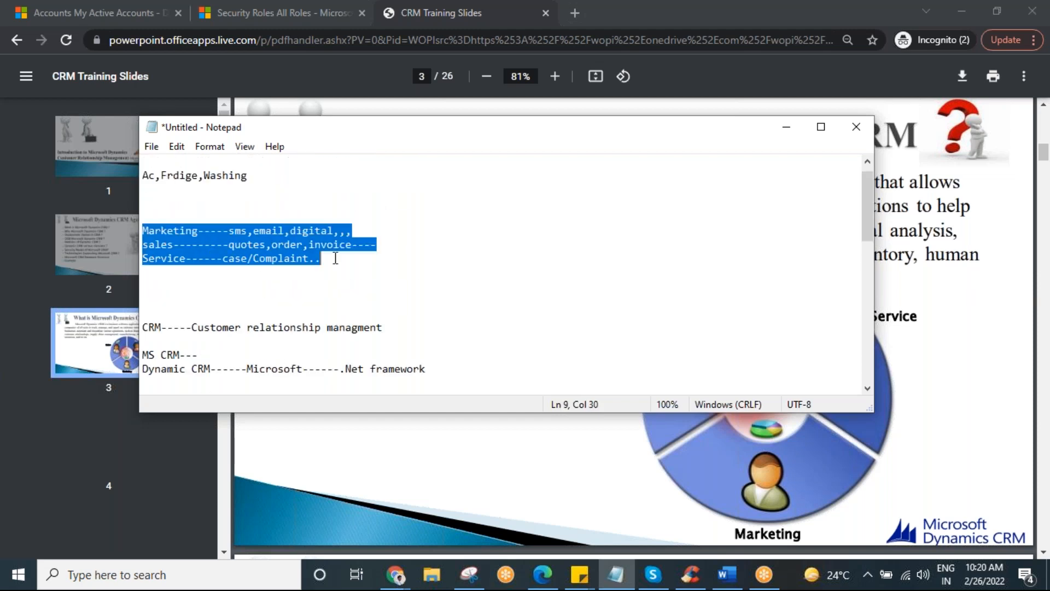
click(366, 290)
scroll(363, 295, down, 4)
drag(303, 368, 119, 354)
scroll(401, 322, up, 4)
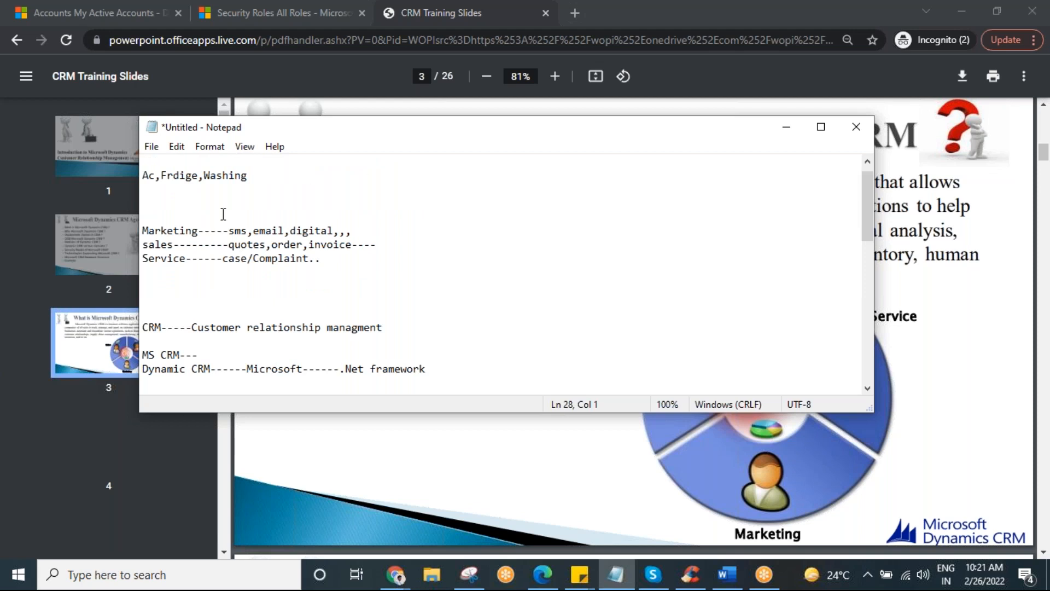
click(377, 244)
text(Addition changes)
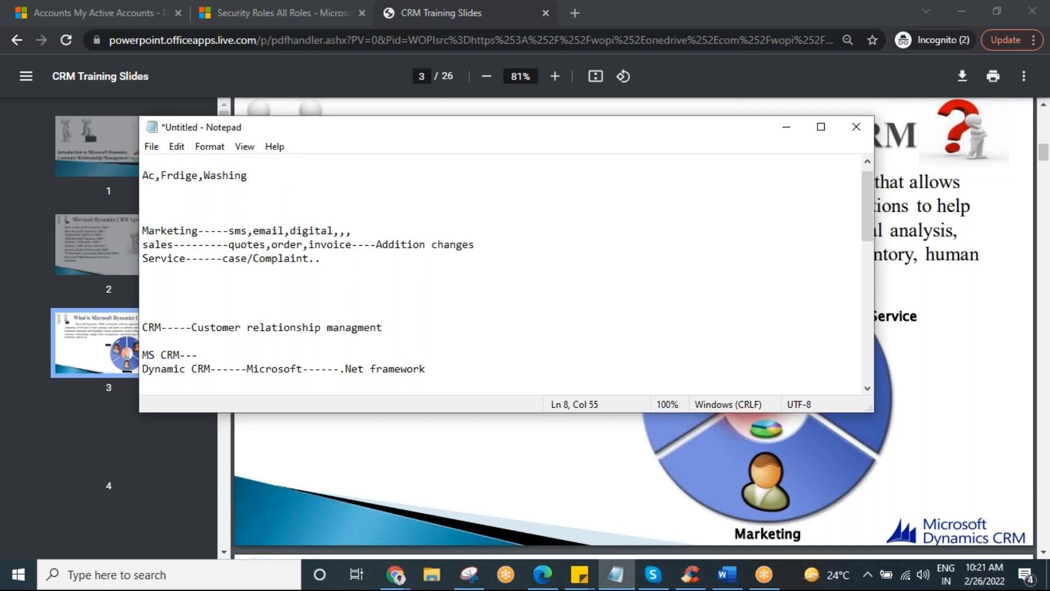
text(---client)
Review the Functional and Technical consultant lines by highlighting each of them in turn
scroll(452, 241, down, 3)
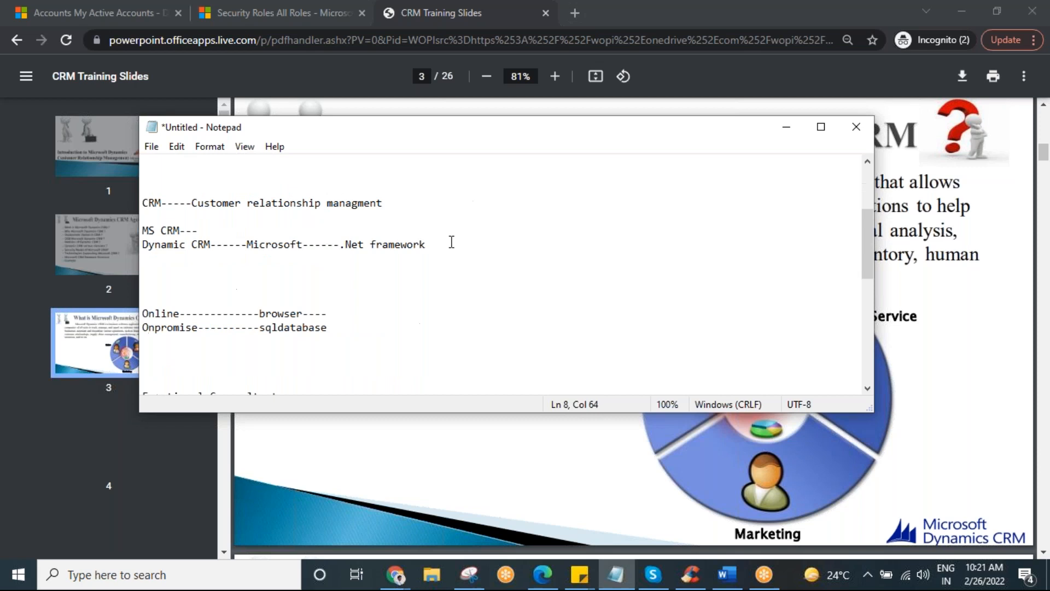
scroll(282, 336, down, 2)
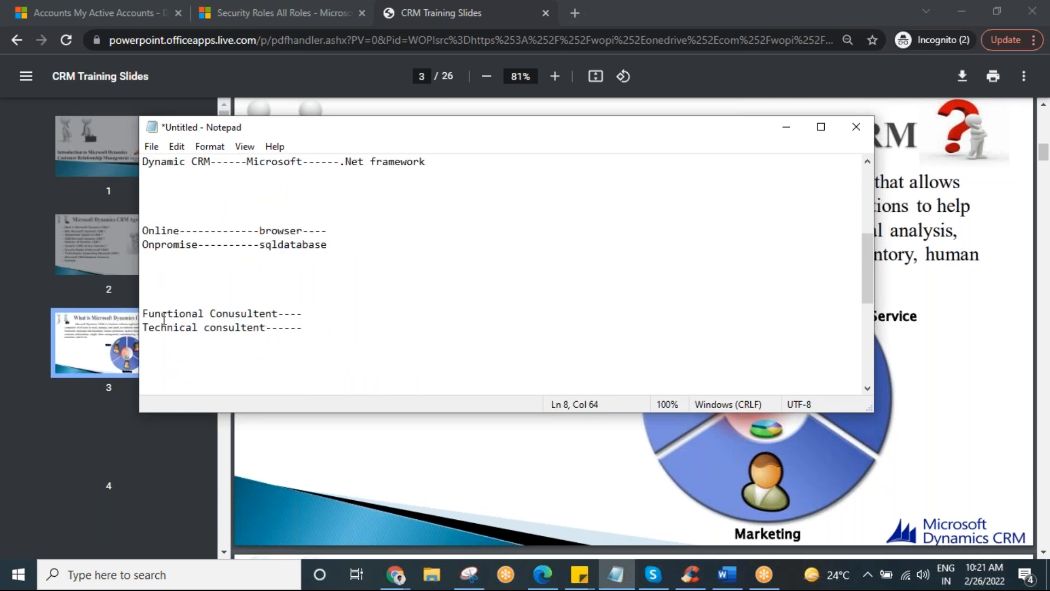
drag(143, 313, 425, 305)
scroll(524, 234, up, 5)
scroll(311, 305, down, 5)
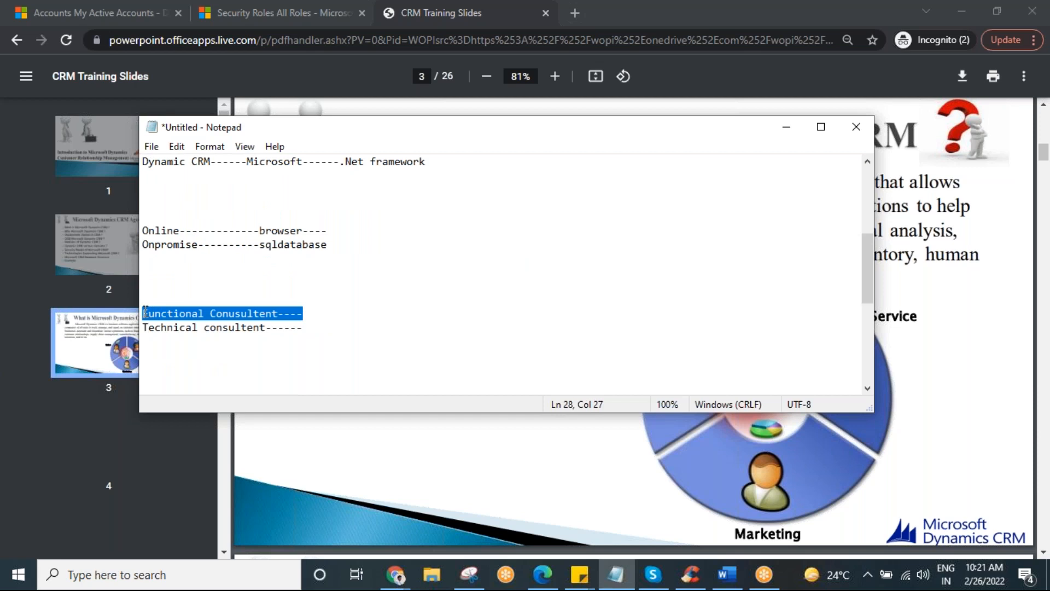
click(146, 311)
click(319, 311)
click(232, 312)
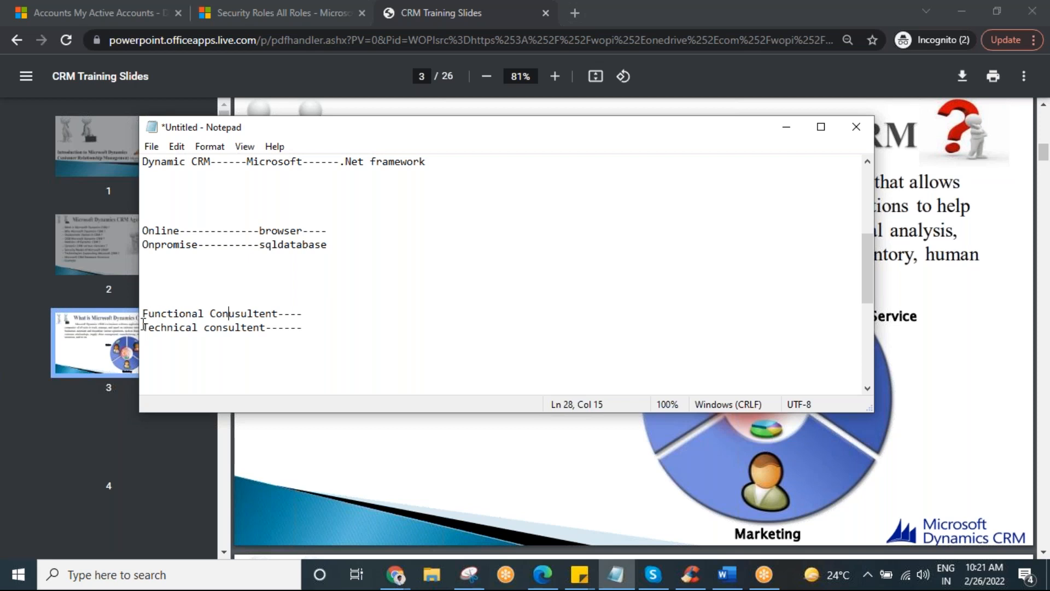
drag(143, 327, 279, 340)
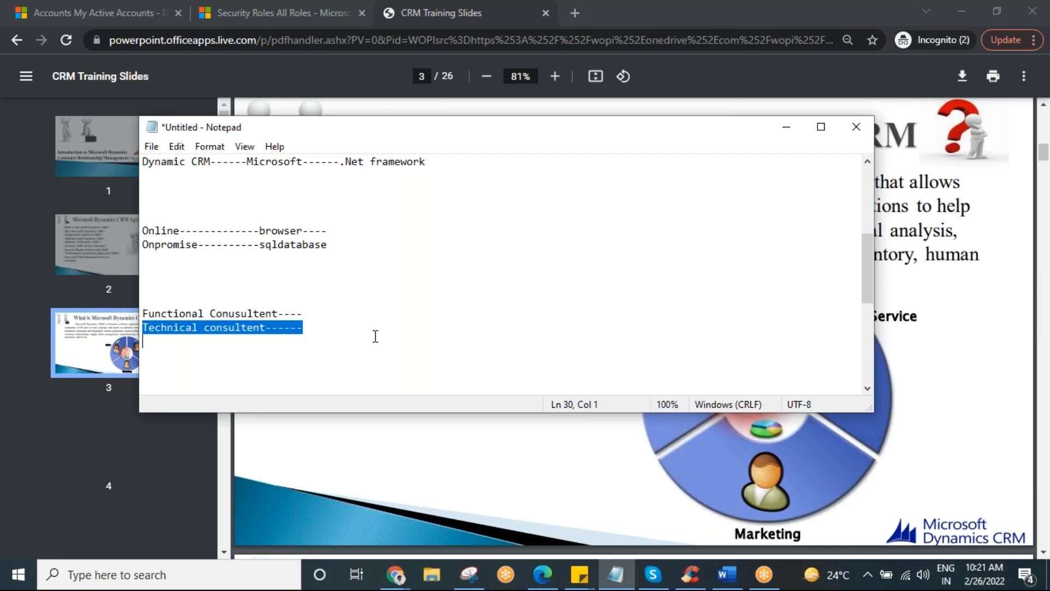
click(297, 315)
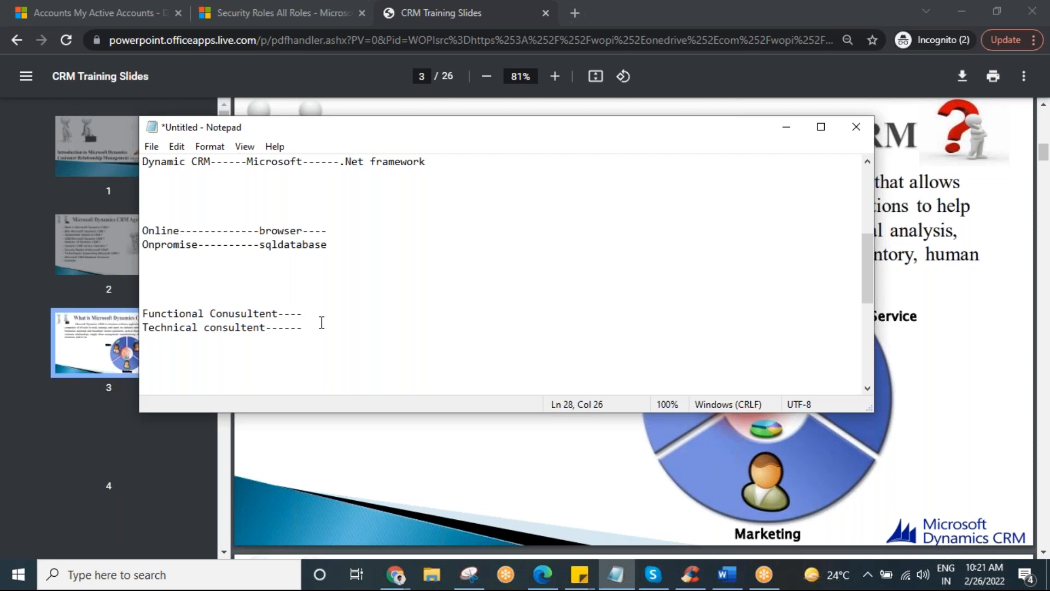
drag(321, 313, 141, 313)
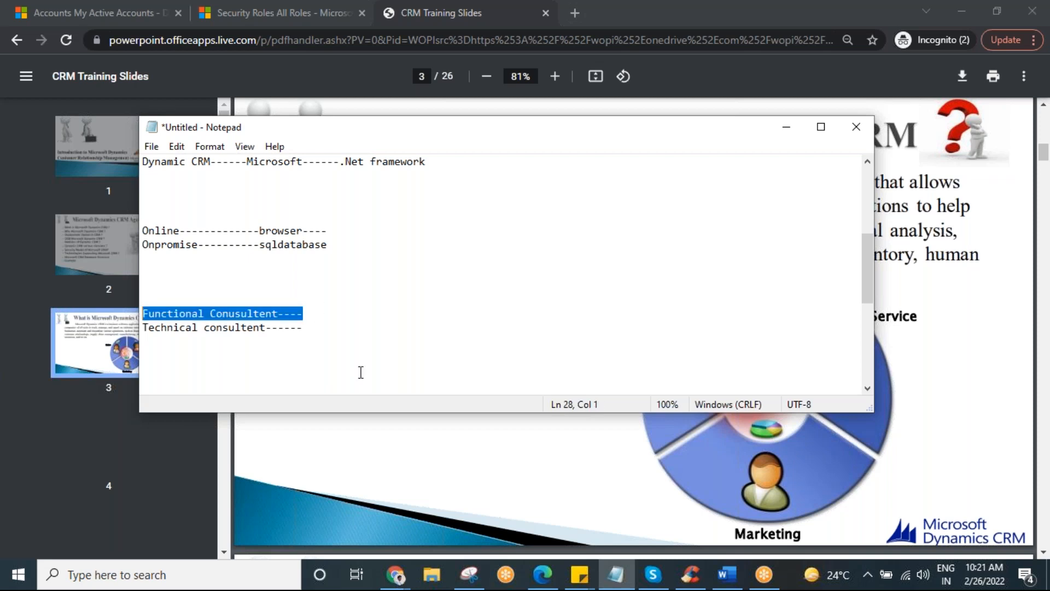
double_click(244, 313)
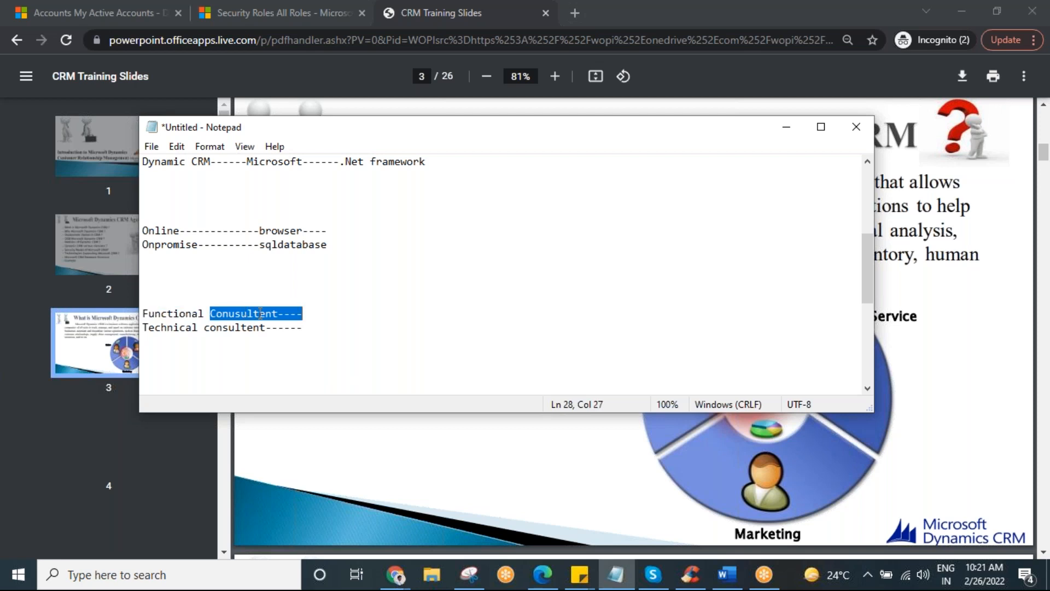
drag(338, 319, 141, 313)
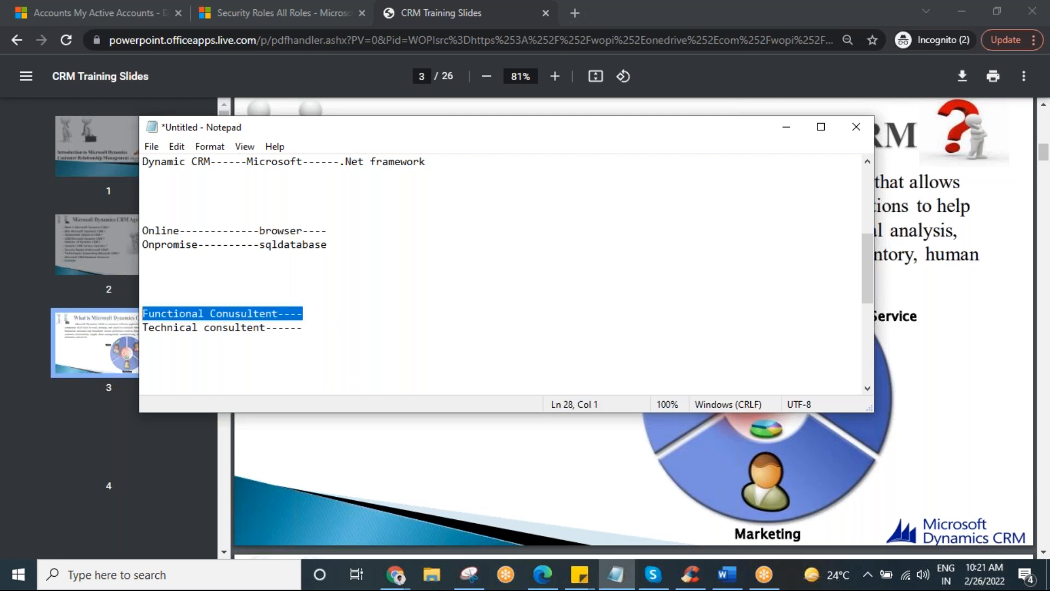
drag(143, 327, 337, 328)
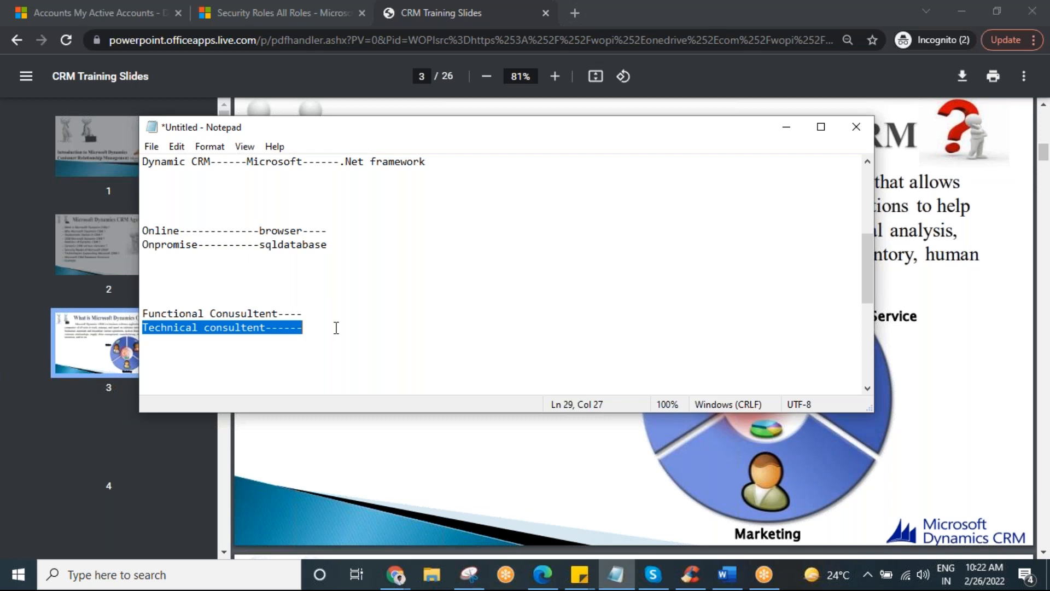
Append "10" to the Functional Conusultent line and "90" to the Technical consultent line
click(308, 319)
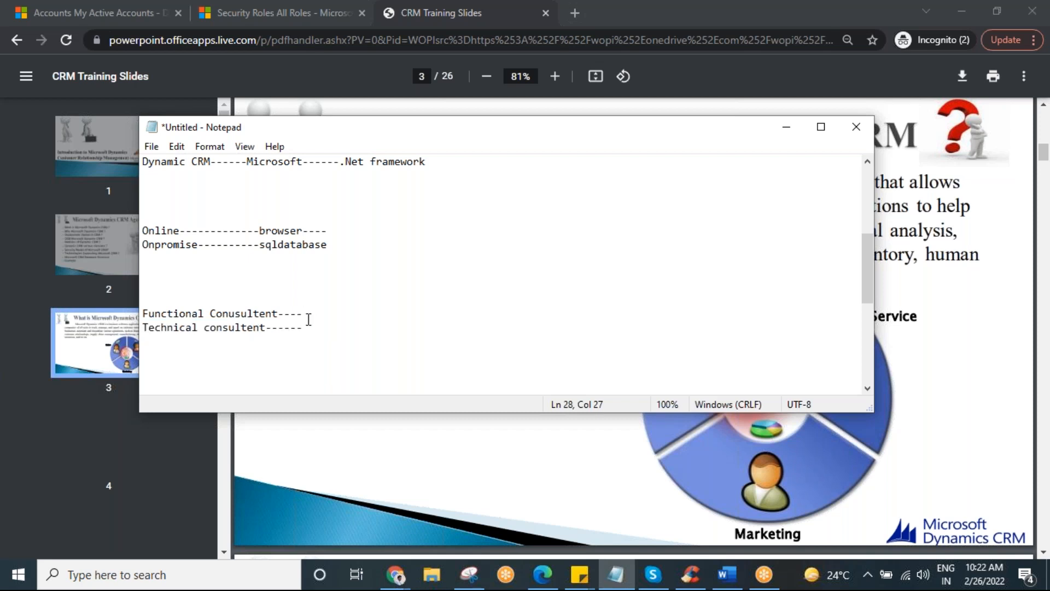
text(10)
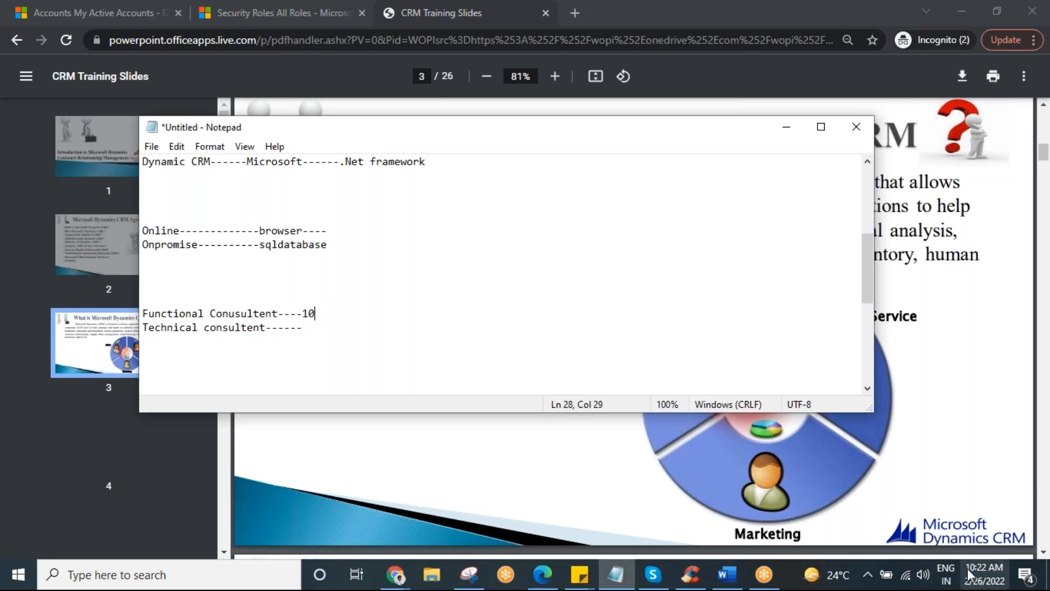
click(312, 327)
text(90)
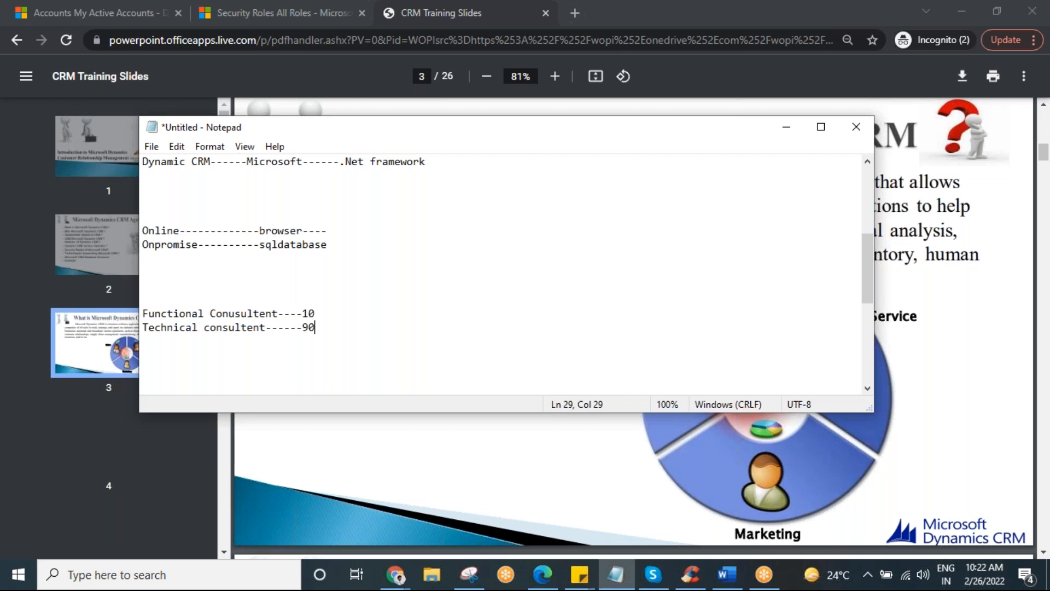
Read back through the notes from the product line down to the two consultant lines
scroll(448, 347, up, 5)
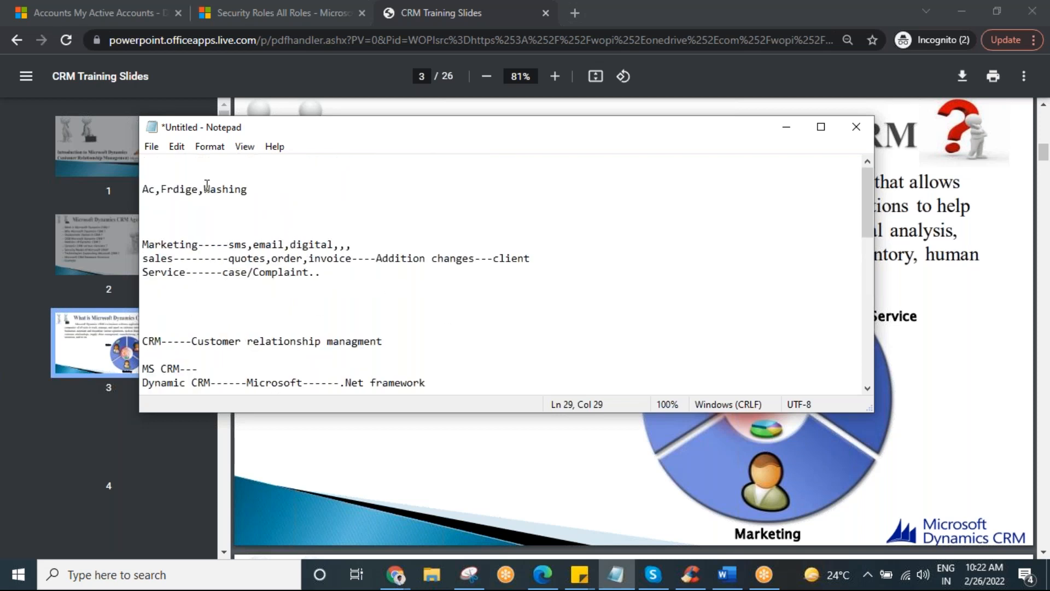
scroll(335, 218, down, 3)
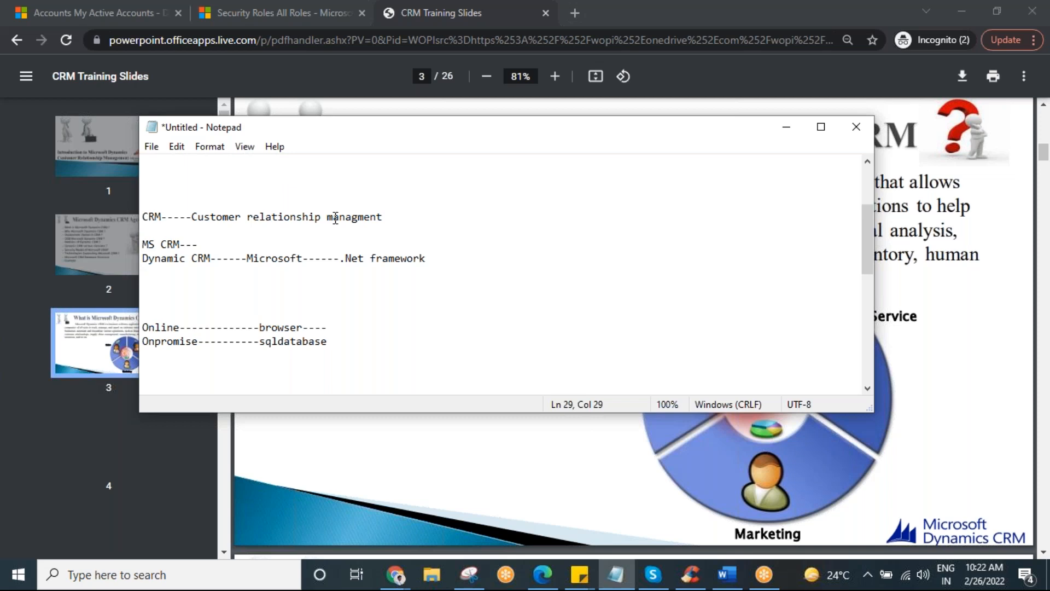
scroll(324, 236, down, 3)
scroll(371, 275, down, 1)
scroll(372, 275, up, 1)
scroll(352, 287, up, 2)
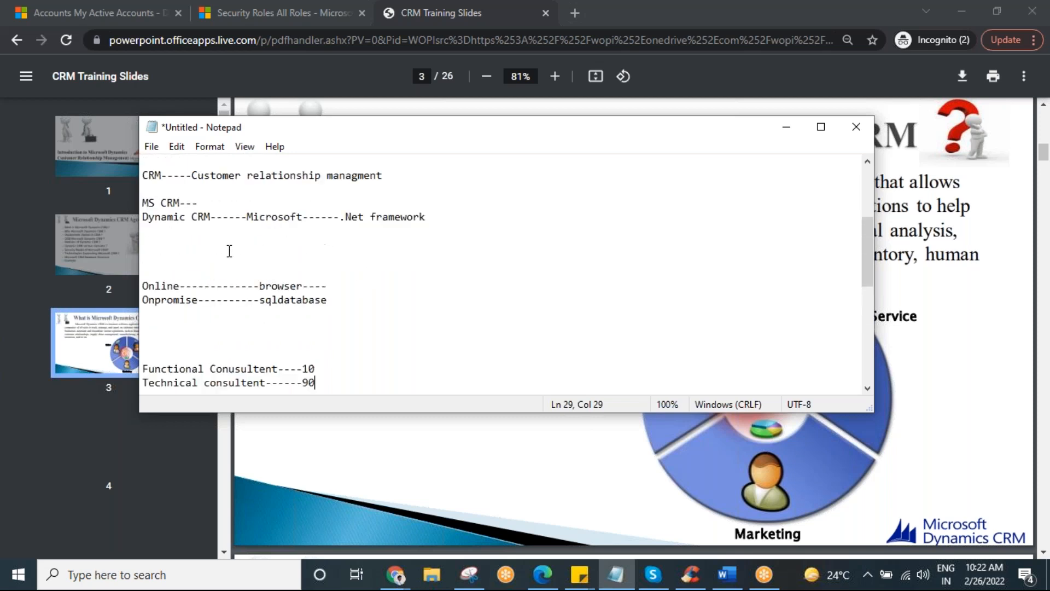
Switch to the Dynamics 365 accounts page and highlight the signed-in user's e-mail in the account details
click(786, 128)
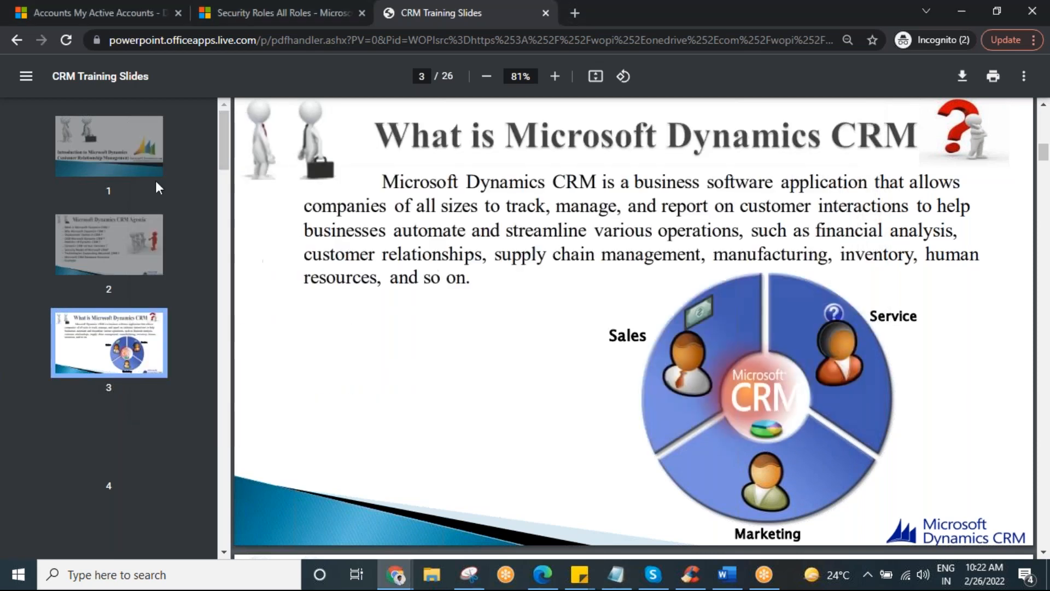
click(94, 1)
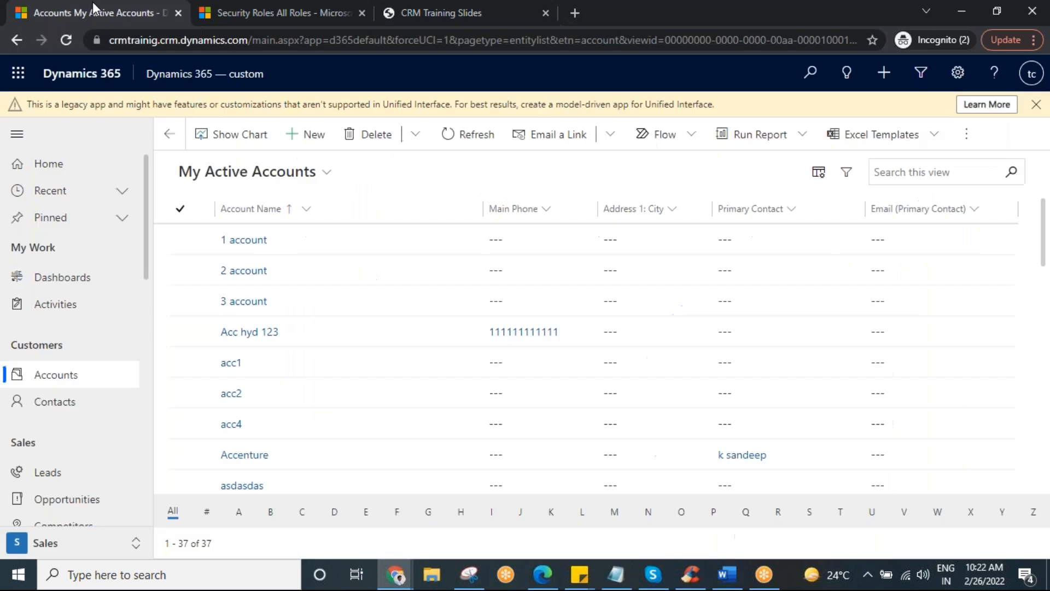
click(67, 41)
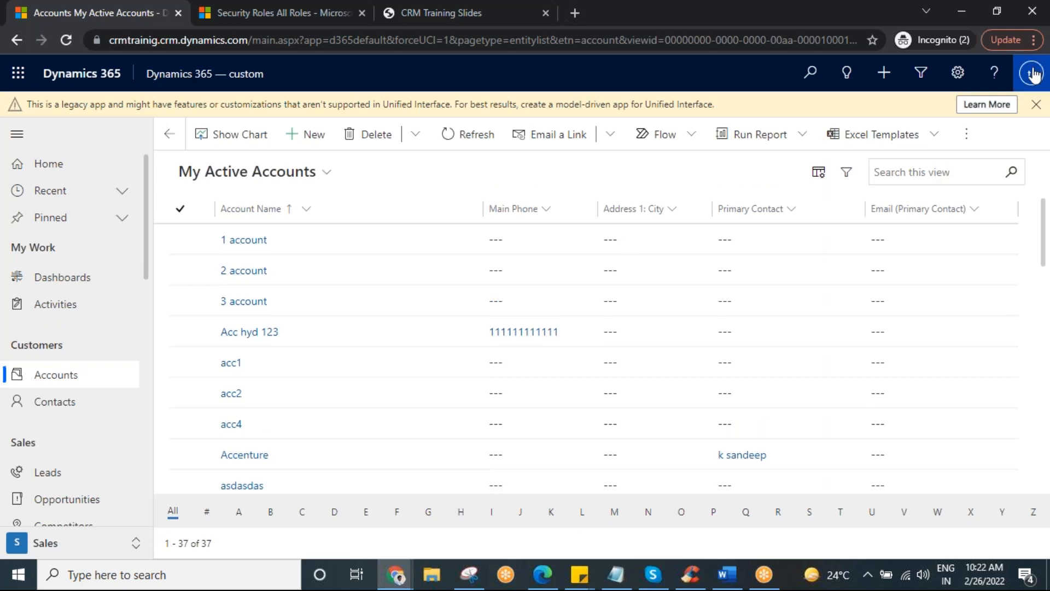
click(1032, 74)
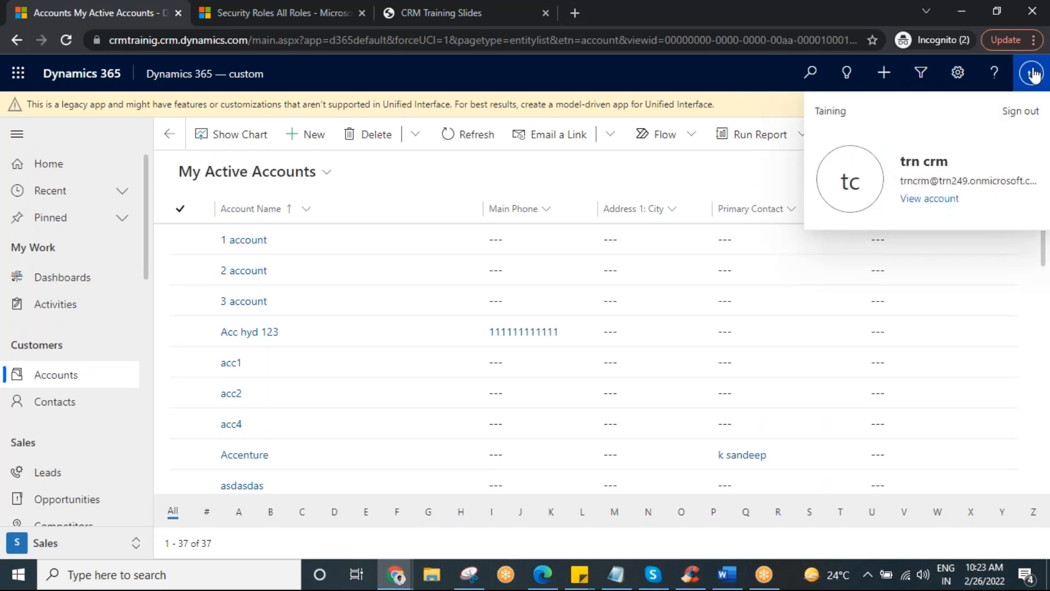
drag(902, 180, 1030, 180)
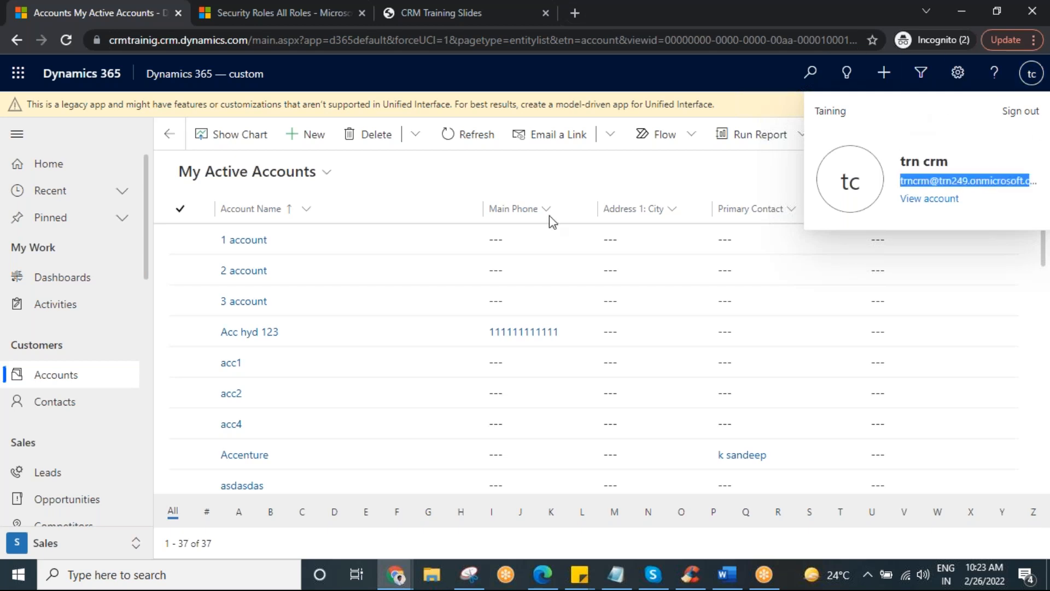
Open the dashboards of the Sales area and look through the Sales Activity Dashboard
click(59, 279)
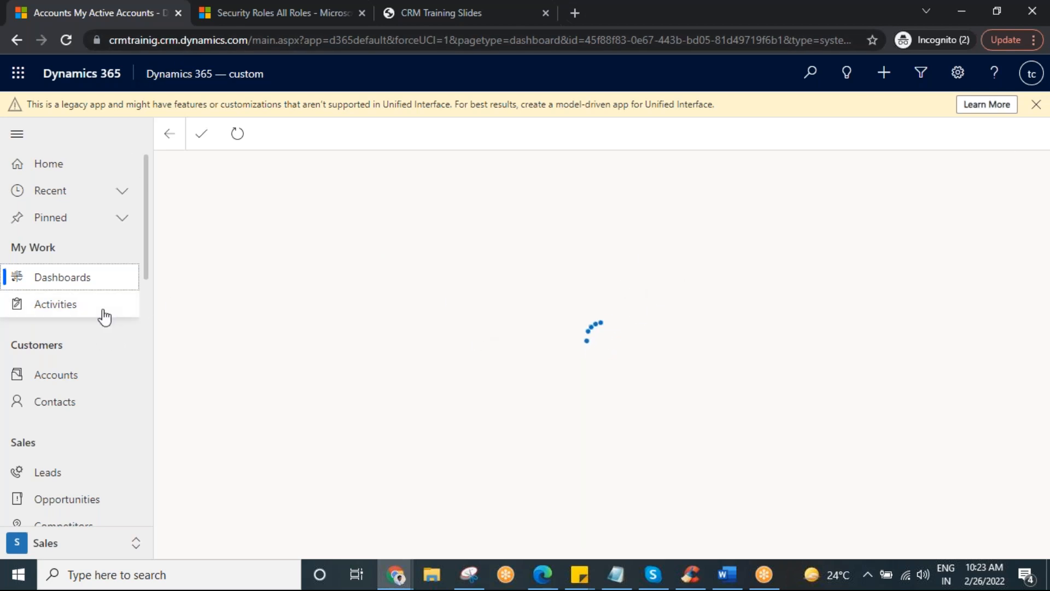
scroll(136, 372, down, 2)
scroll(136, 372, down, 5)
scroll(122, 414, up, 10)
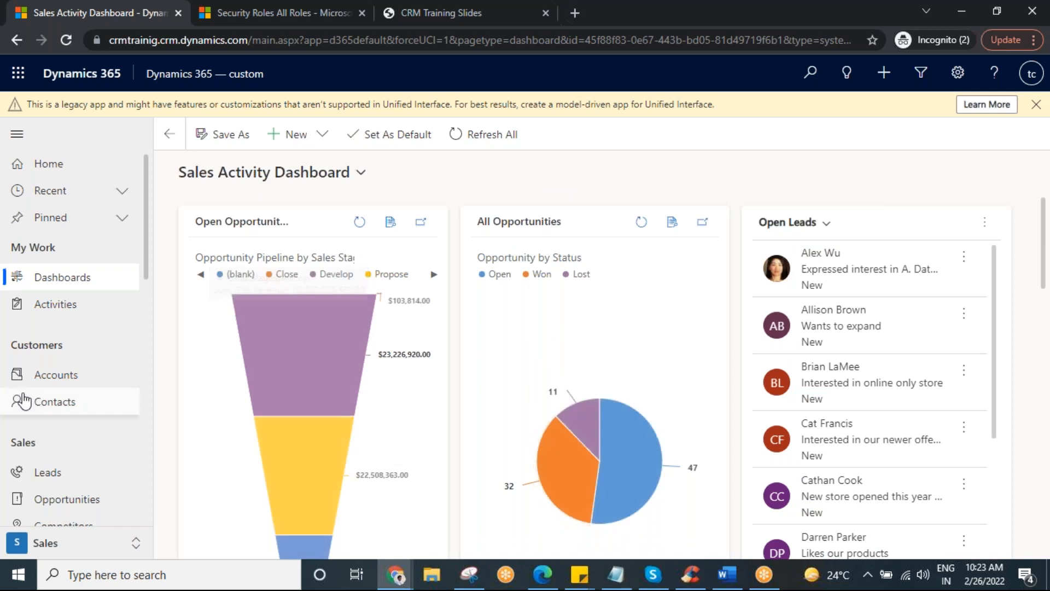
Consult the Marketing, sales and Service lines in the Notepad notes, then return to Dynamics 365
click(618, 573)
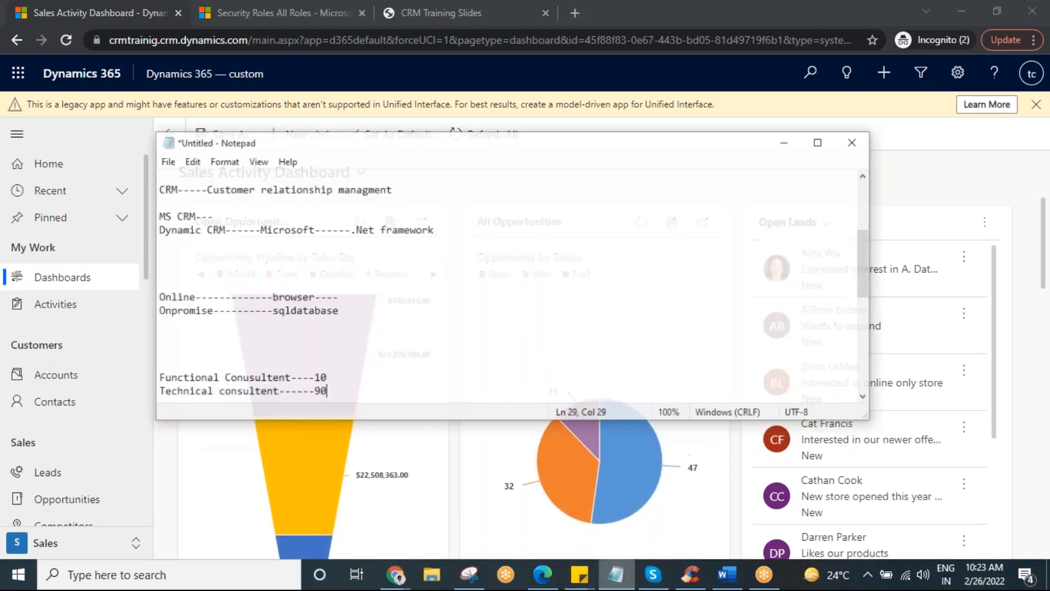
scroll(374, 329, up, 4)
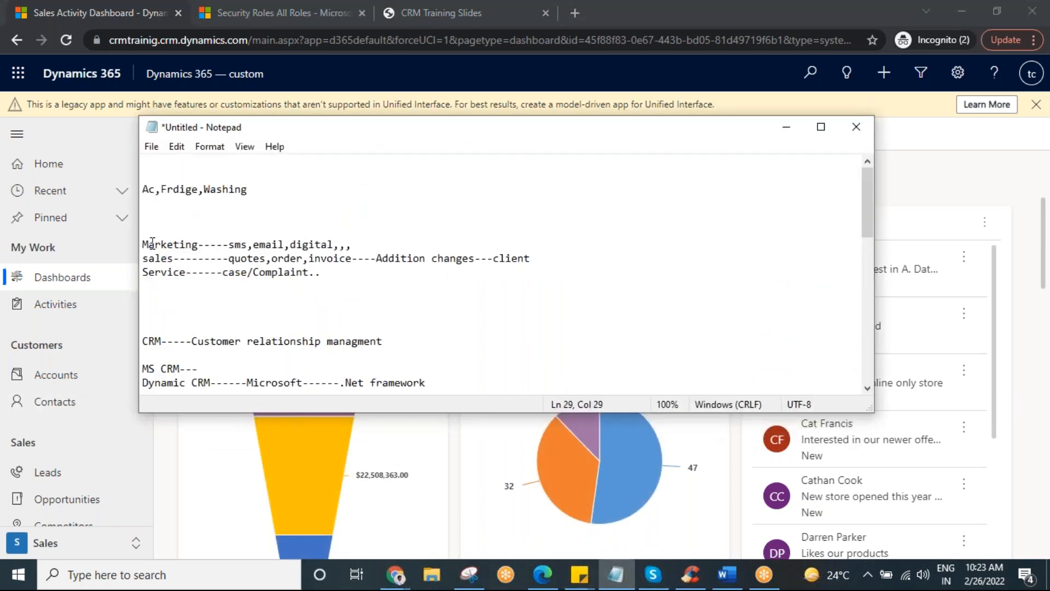
click(786, 127)
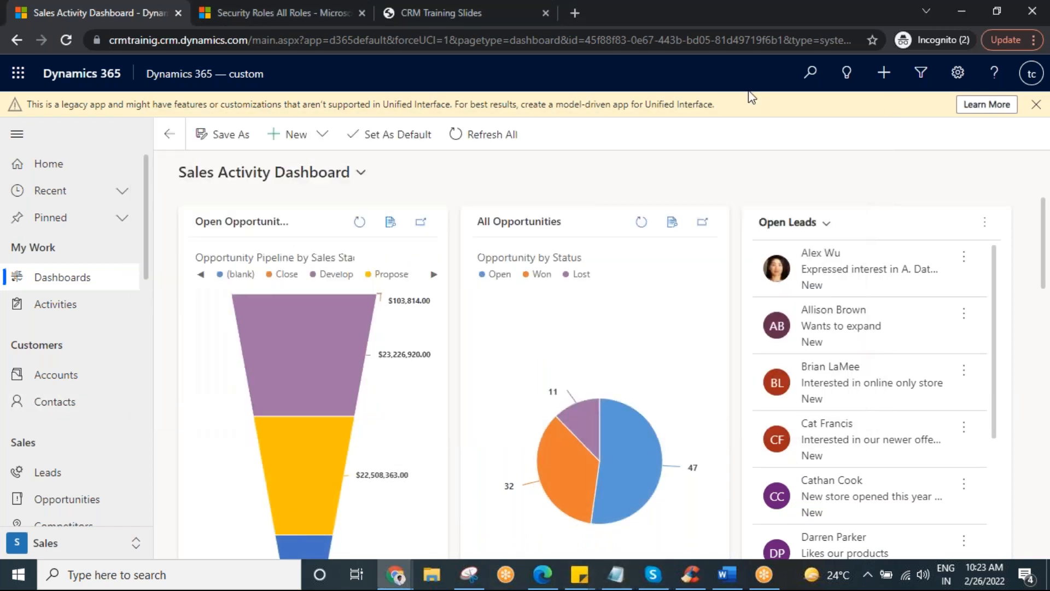
Examine the available app areas and the entities listed under the Sales area
click(76, 544)
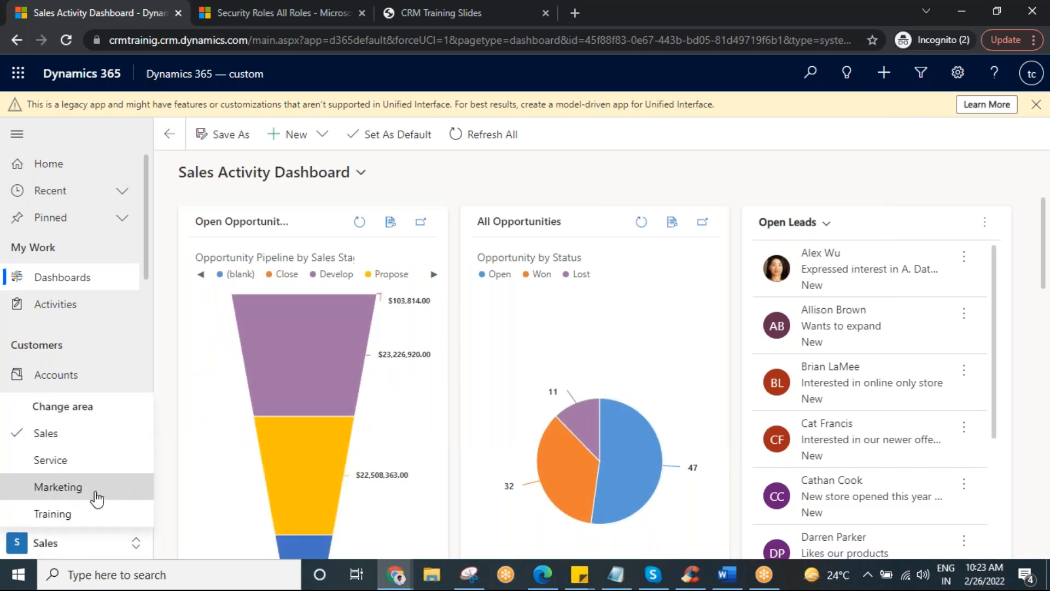
click(52, 434)
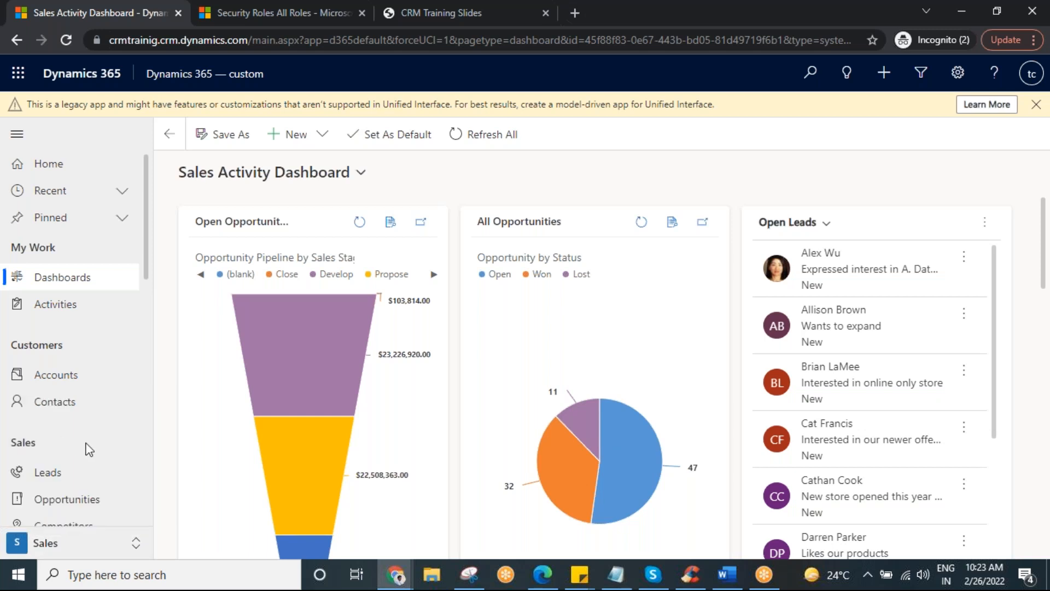
scroll(100, 464, down, 3)
click(112, 544)
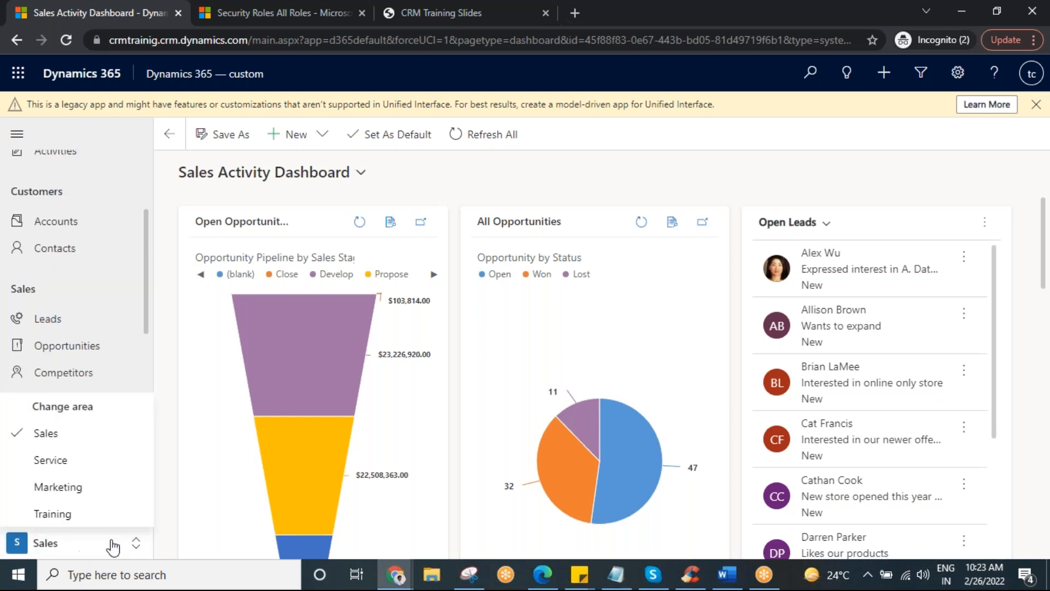
click(42, 433)
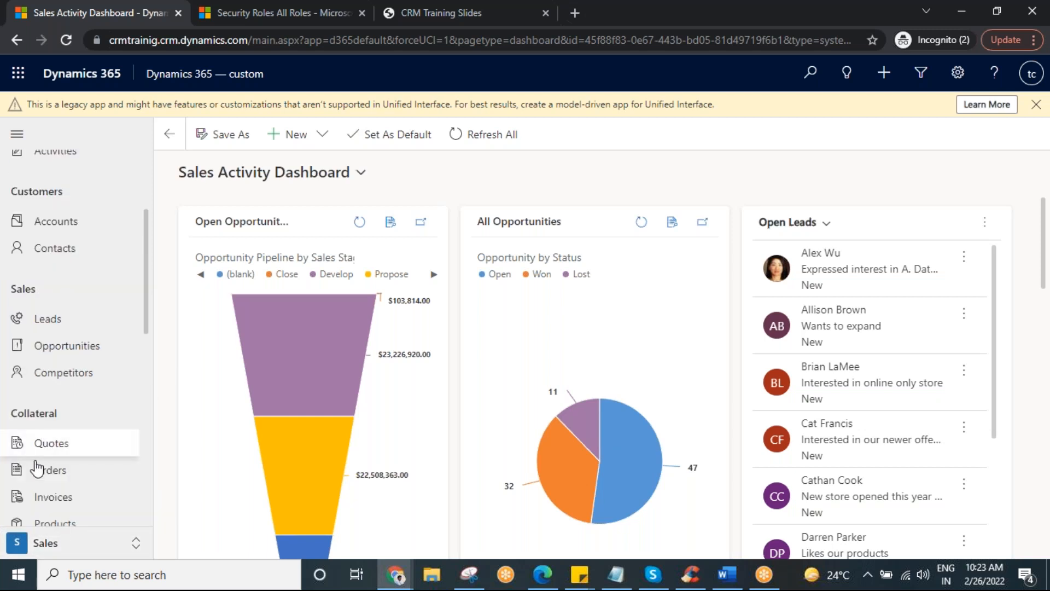
Change to the Marketing area and examine its entities, including marketing lists and campaigns
click(61, 544)
click(59, 483)
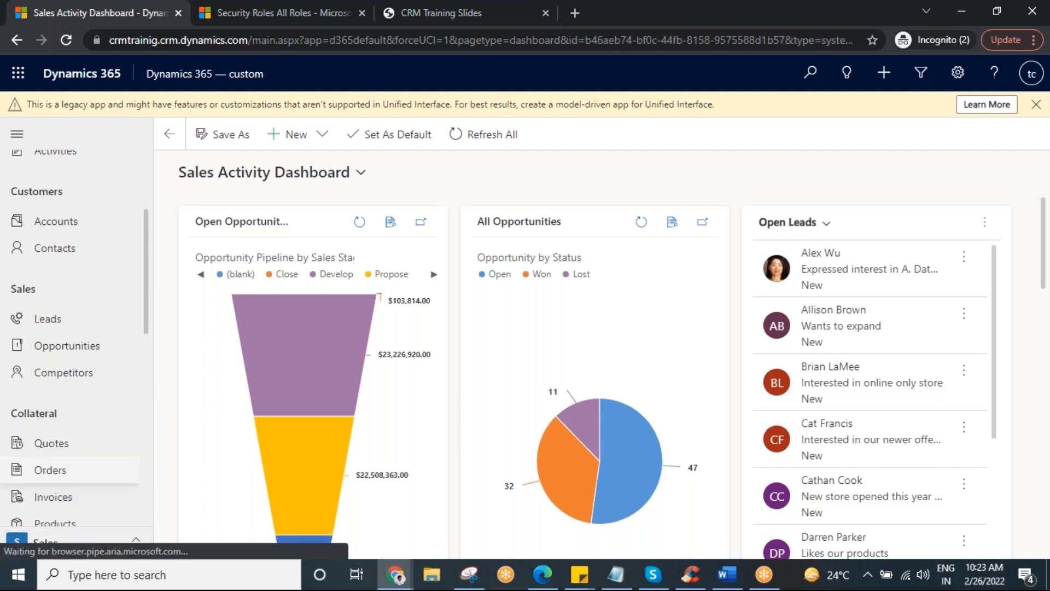
scroll(96, 437, down, 2)
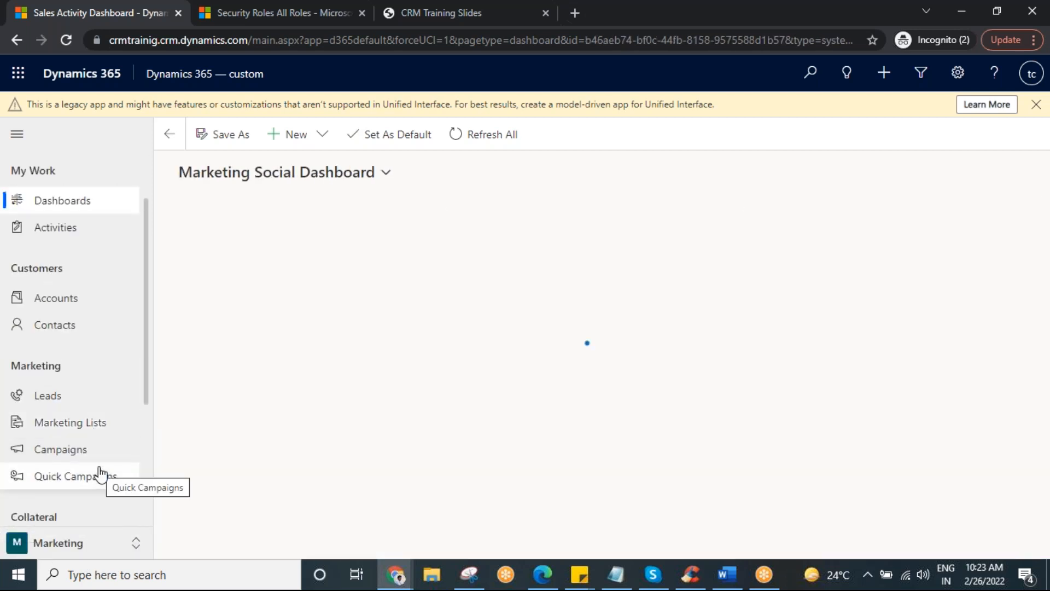
scroll(98, 474, down, 2)
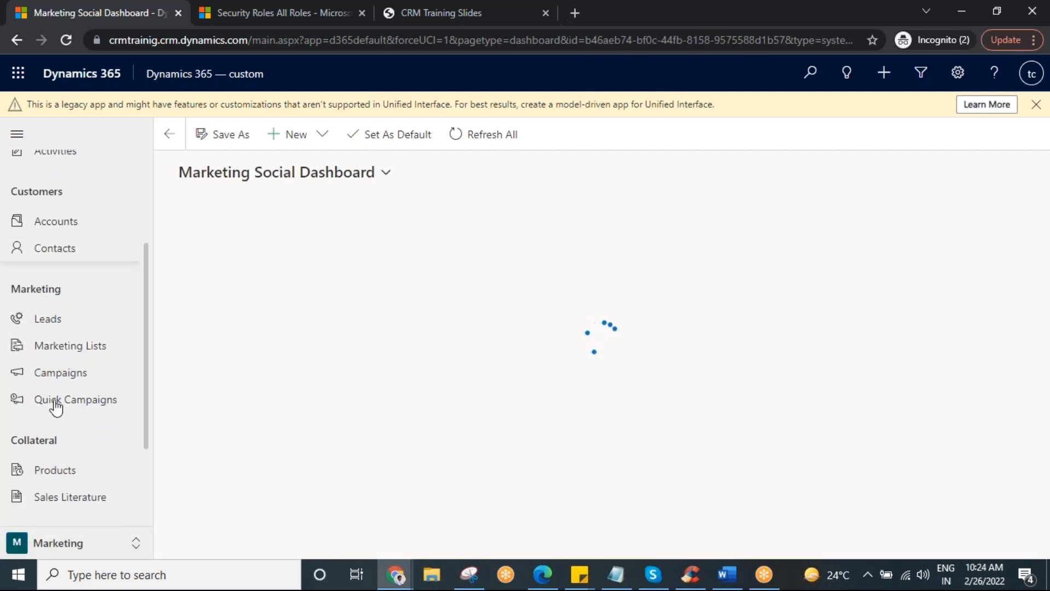
Change to the Service area and examine its entities, including cases and queues
click(78, 543)
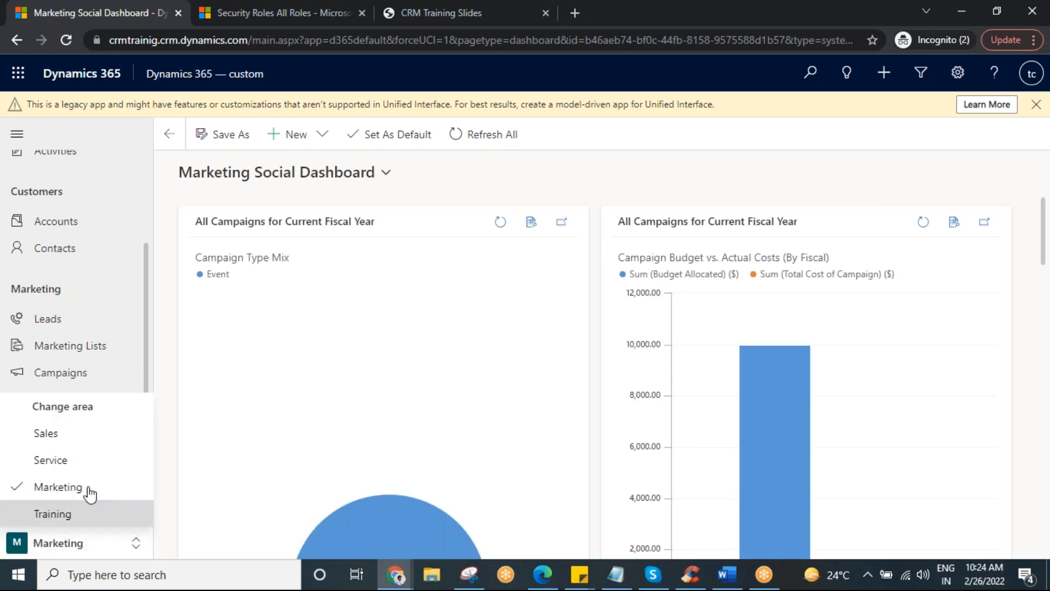
click(49, 460)
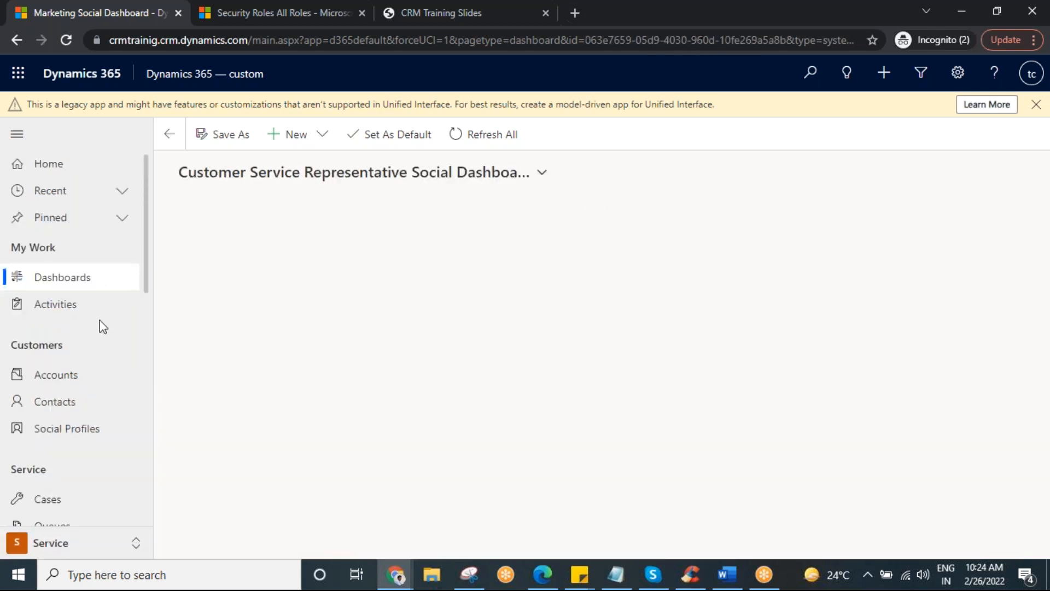
scroll(97, 361, down, 6)
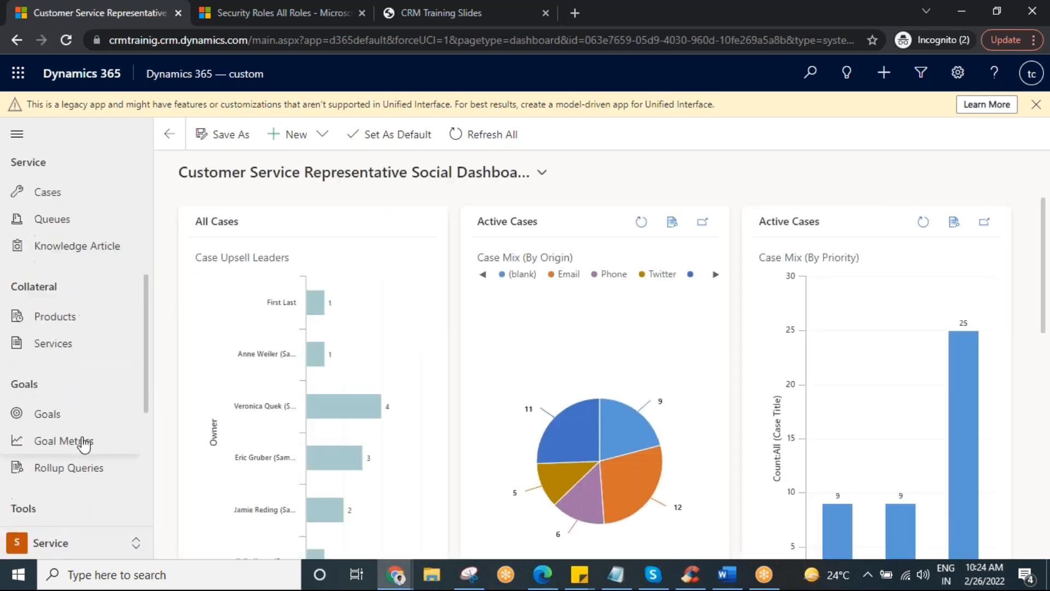
scroll(88, 434, up, 3)
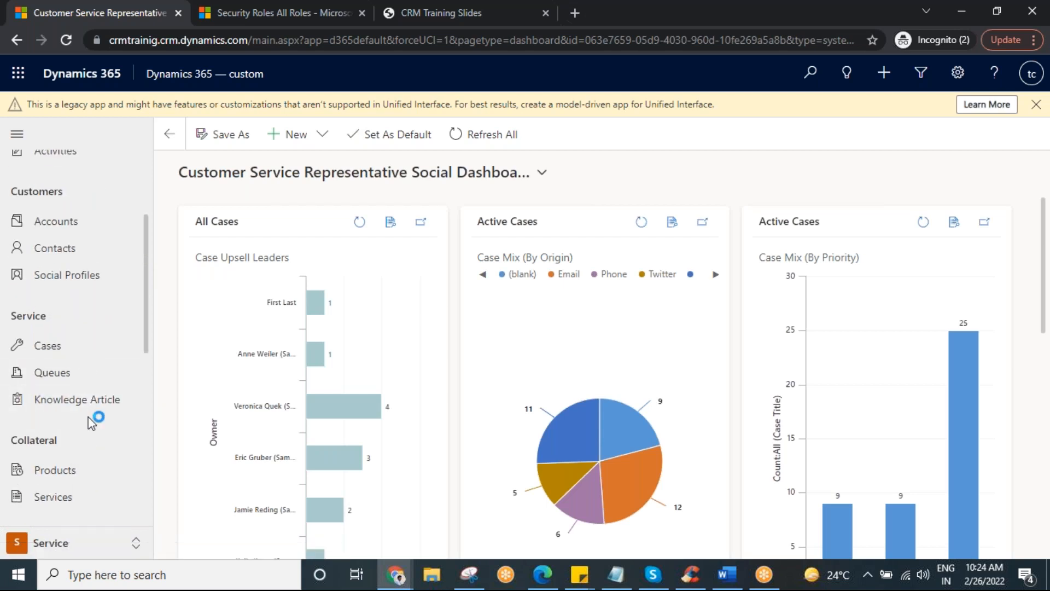
scroll(88, 328, up, 3)
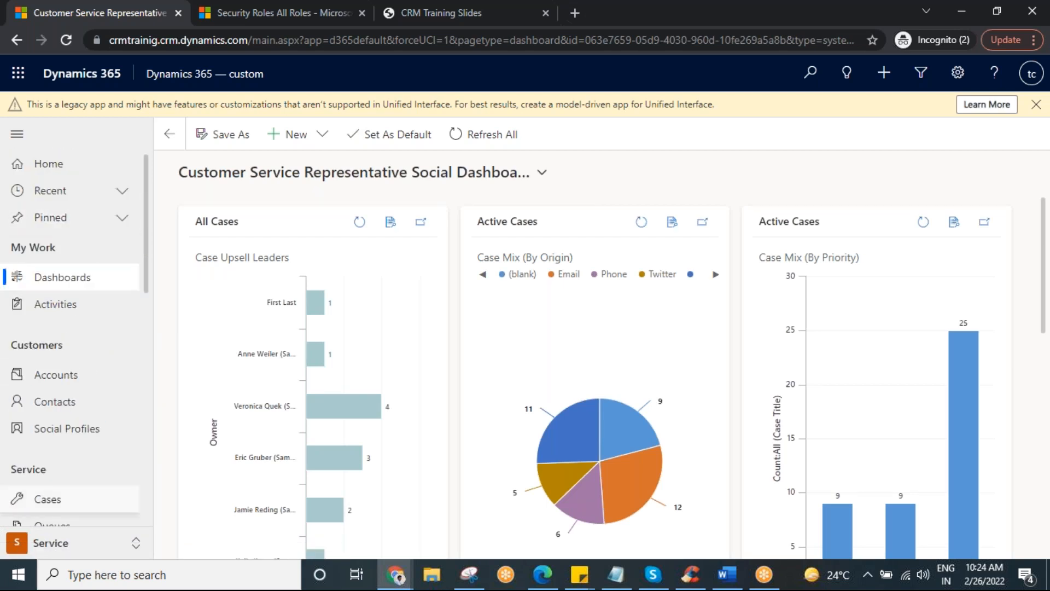
Return to the Sales area and open its Accounts list
click(65, 551)
click(52, 434)
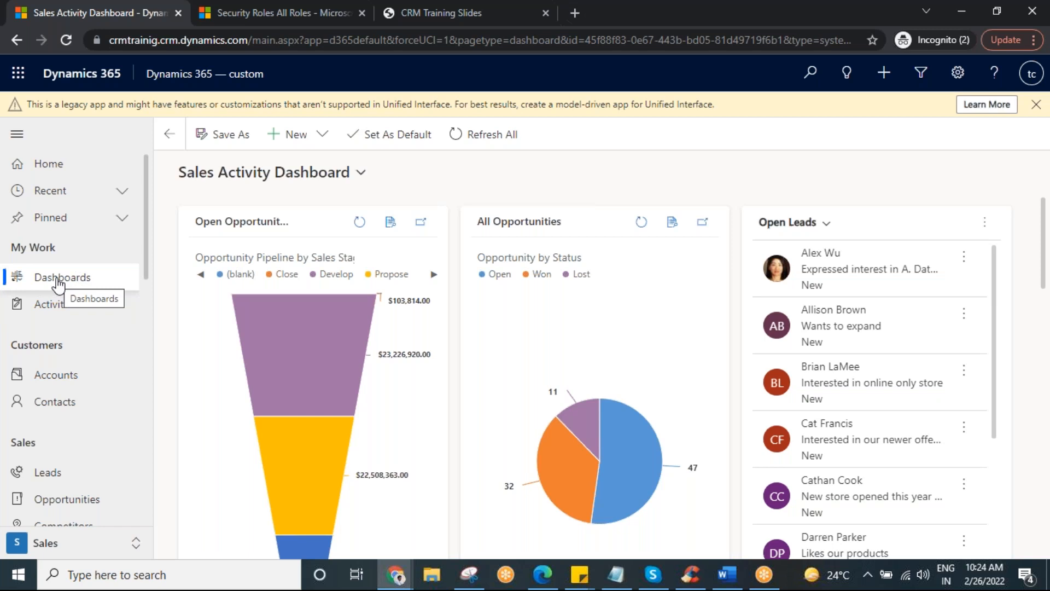
click(41, 377)
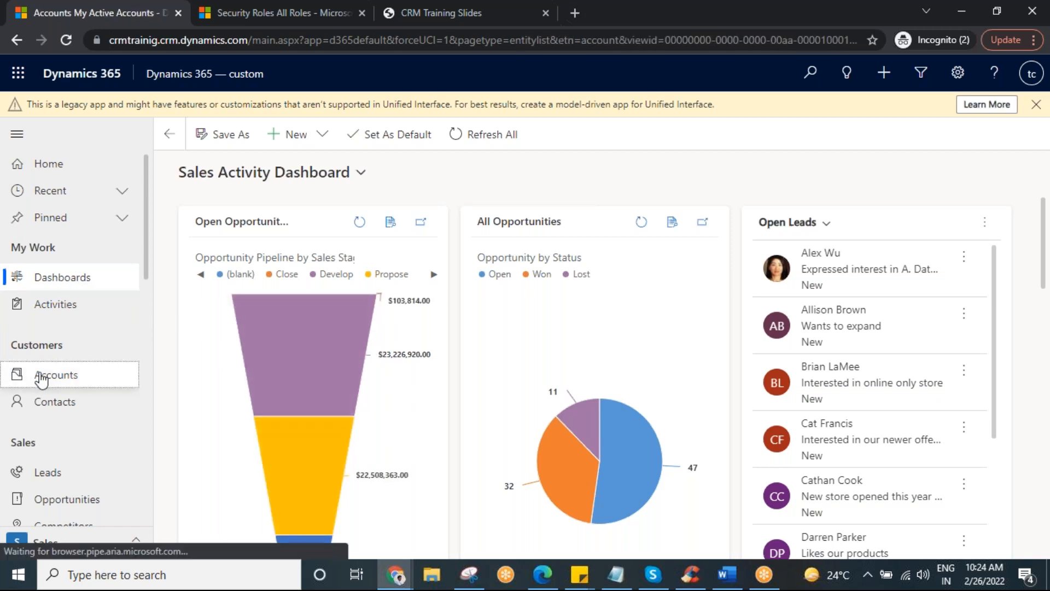
Add the line "Module----Entities---" below the Service line in the Notepad notes, highlight it, and return to the accounts list
click(615, 574)
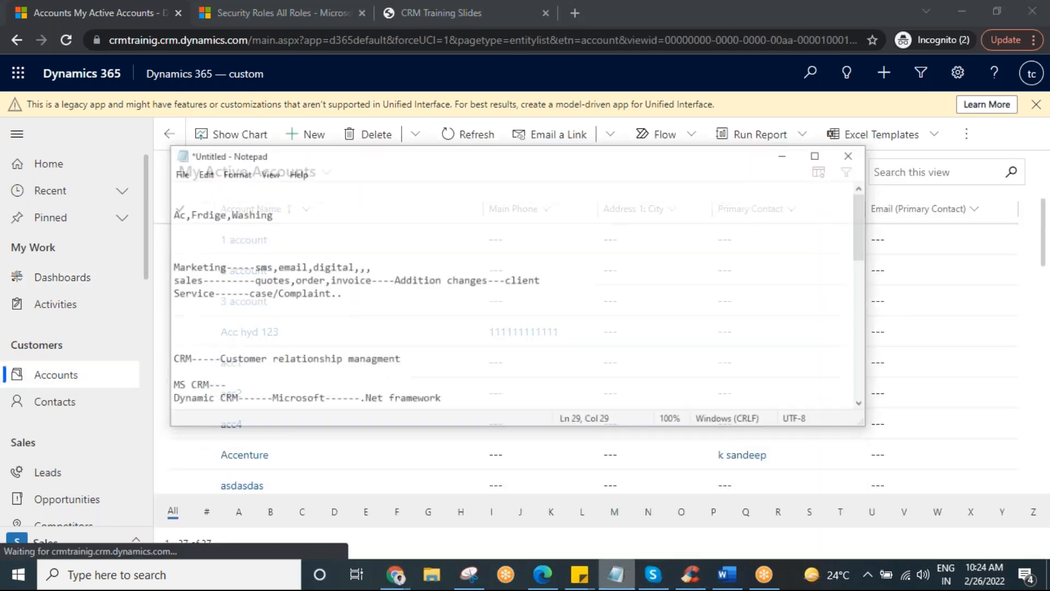
click(231, 322)
click(180, 299)
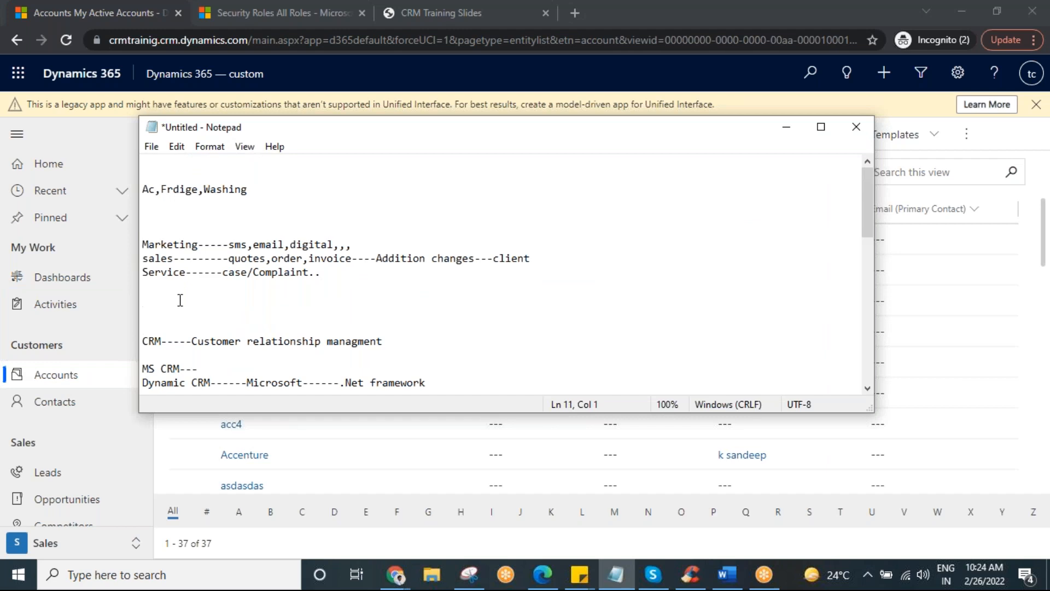
text(Module----Entiti)
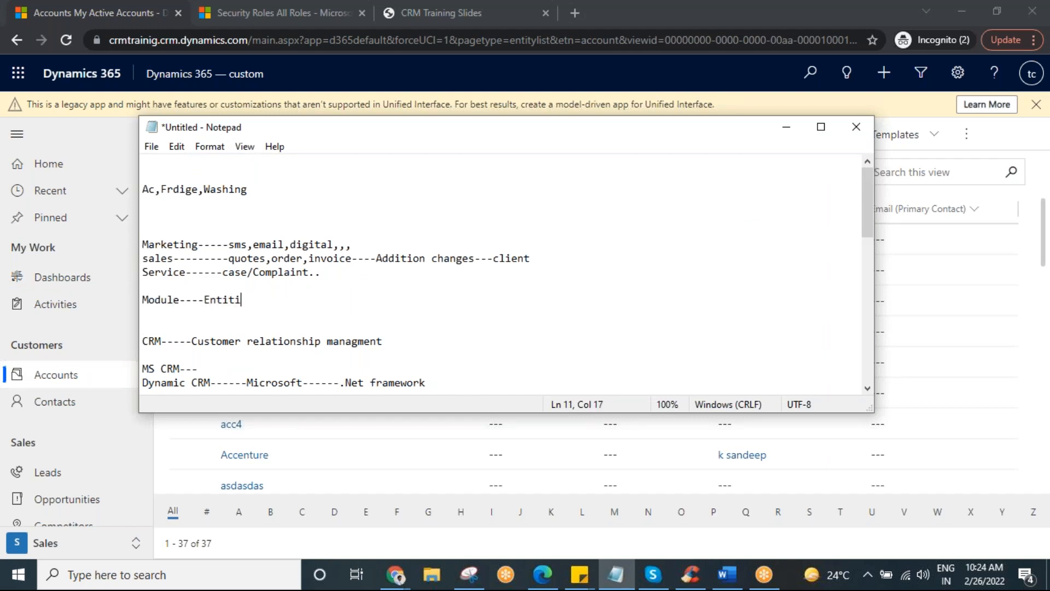
text(es---)
drag(280, 302, 82, 300)
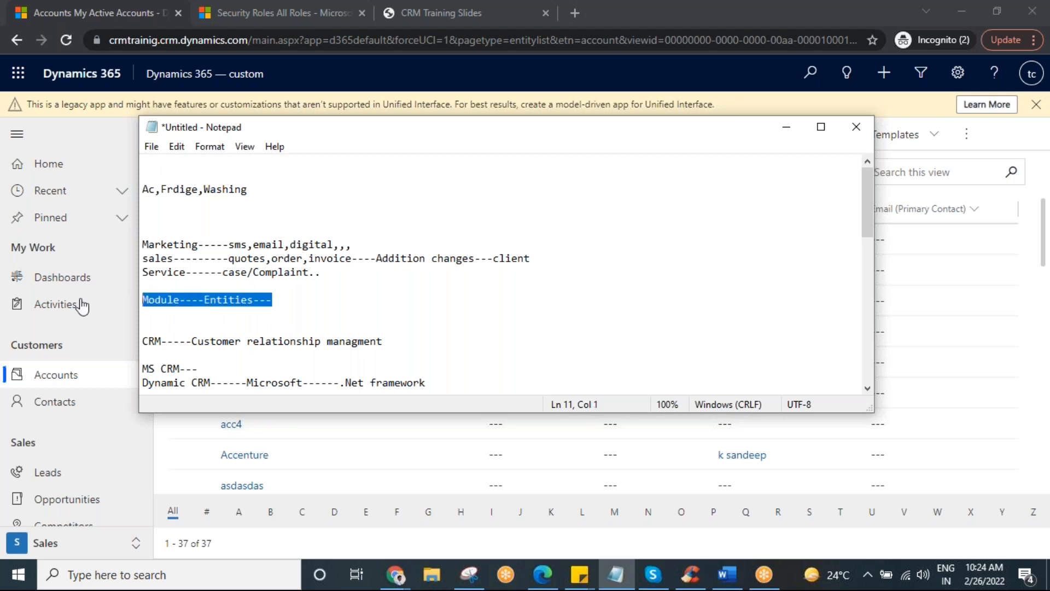
click(795, 135)
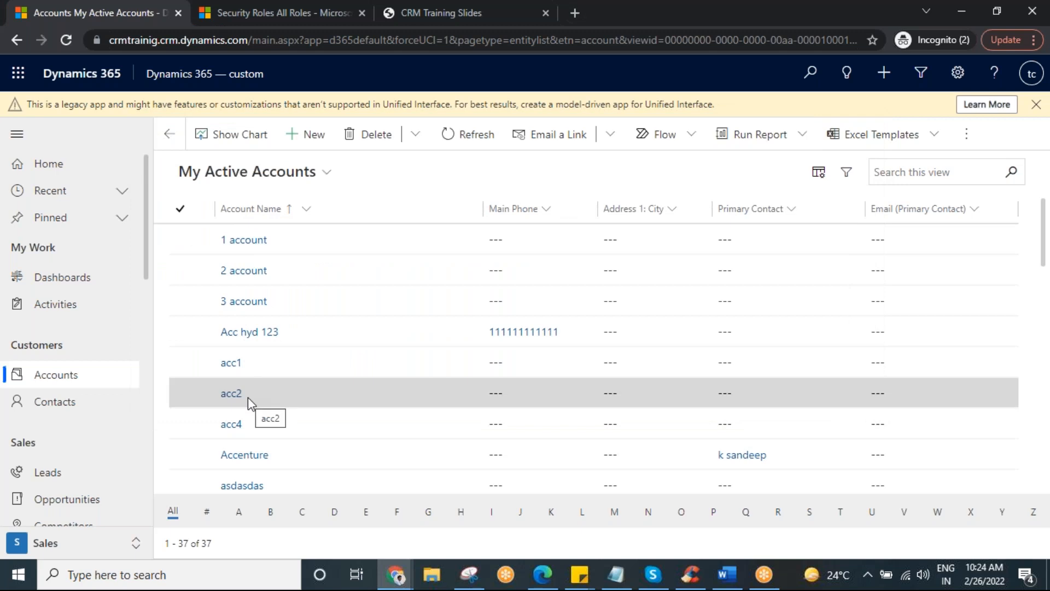
View the Leads, Orders and Invoices lists in the Sales area
click(51, 471)
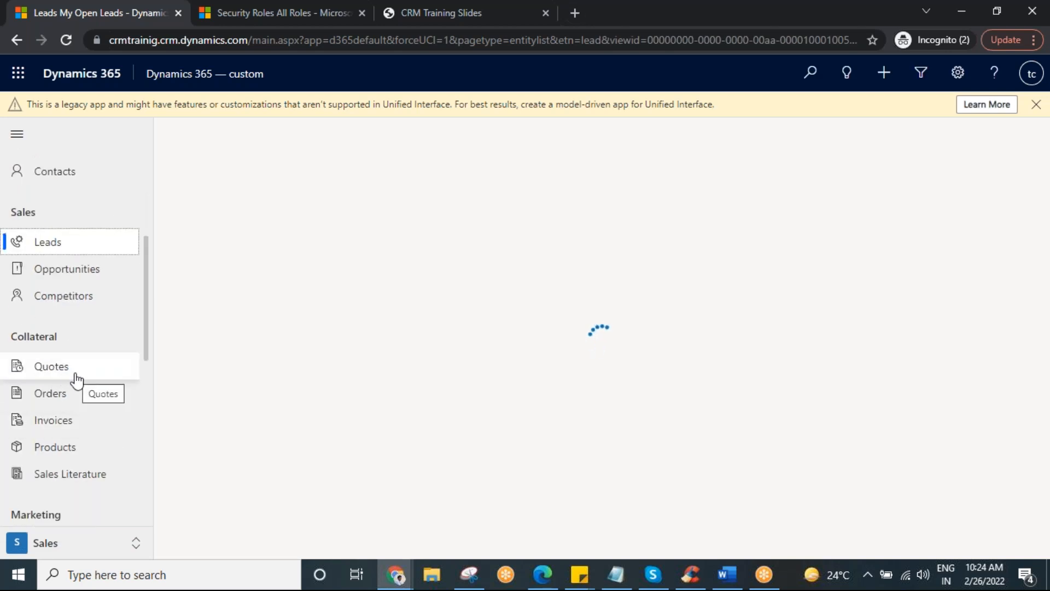
click(44, 398)
click(61, 422)
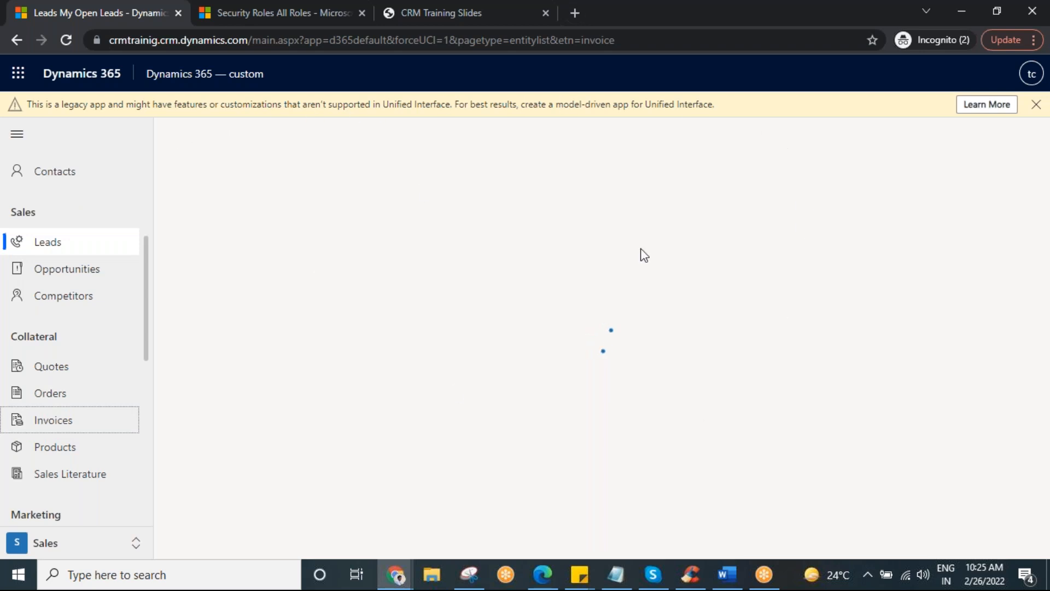
click(78, 403)
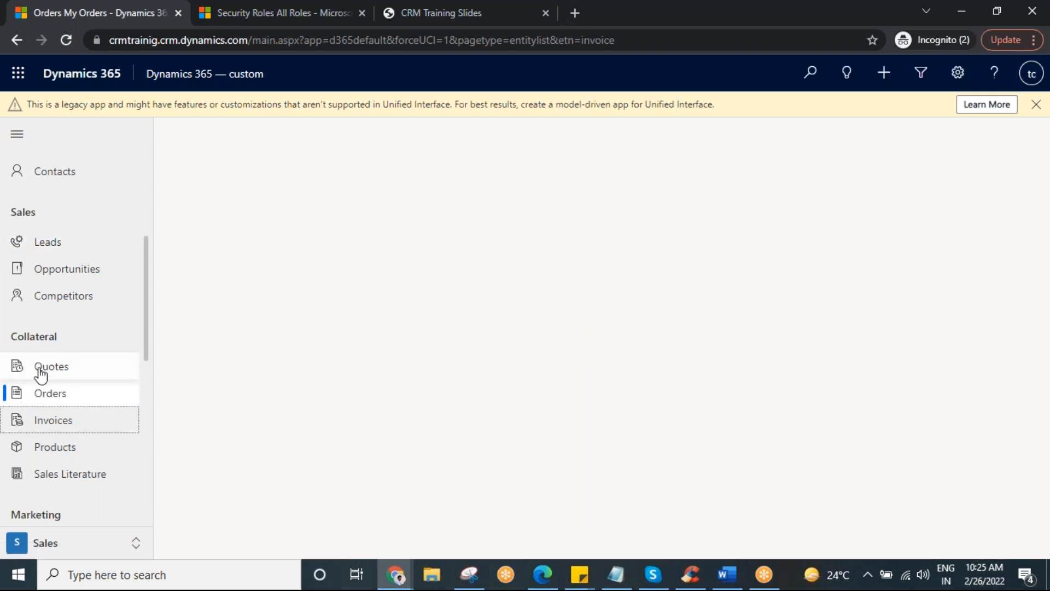
click(101, 422)
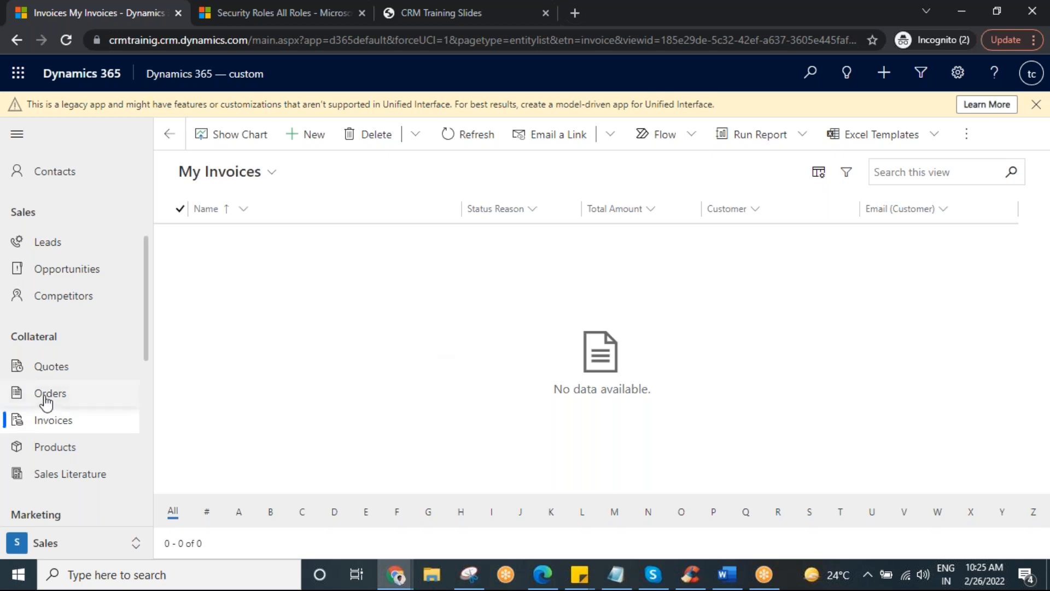
Open a blank new invoice form and examine its fields and save commands
scroll(58, 402, up, 5)
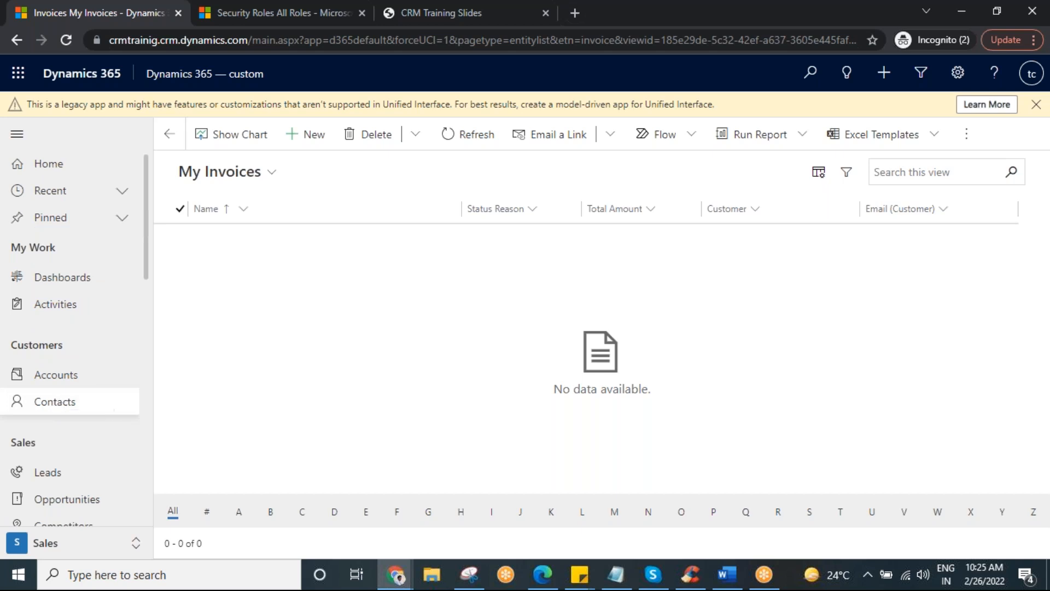
click(316, 138)
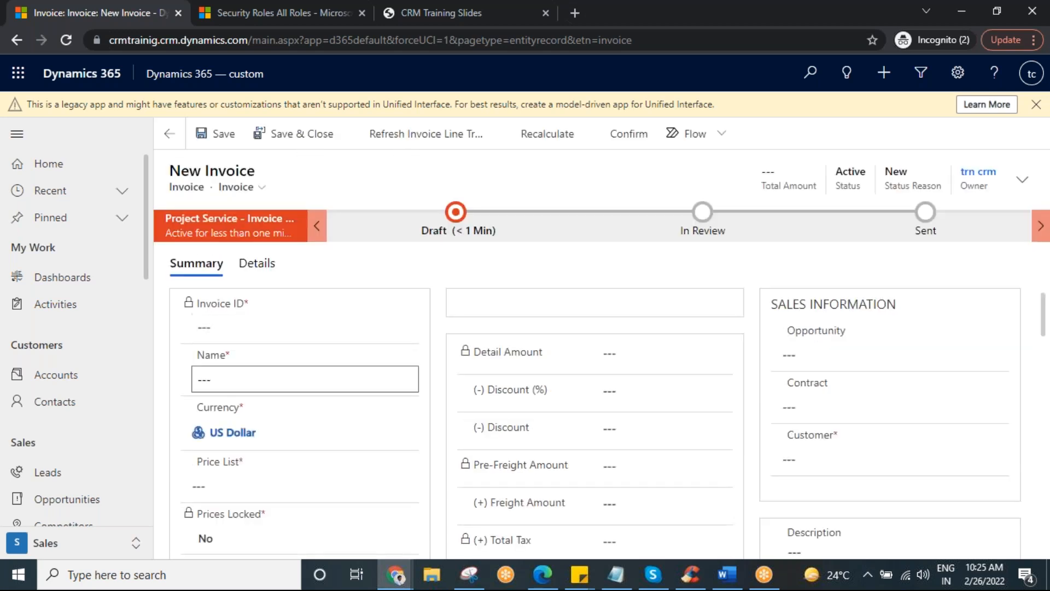
click(234, 379)
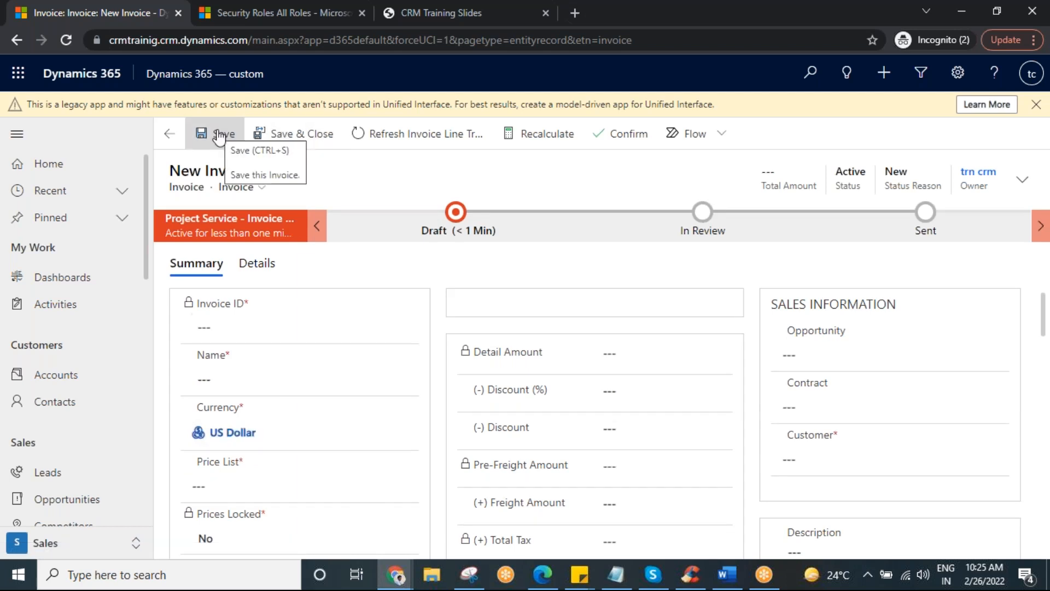
Create a new account with the account name "Test Acc 901" and save it
click(58, 374)
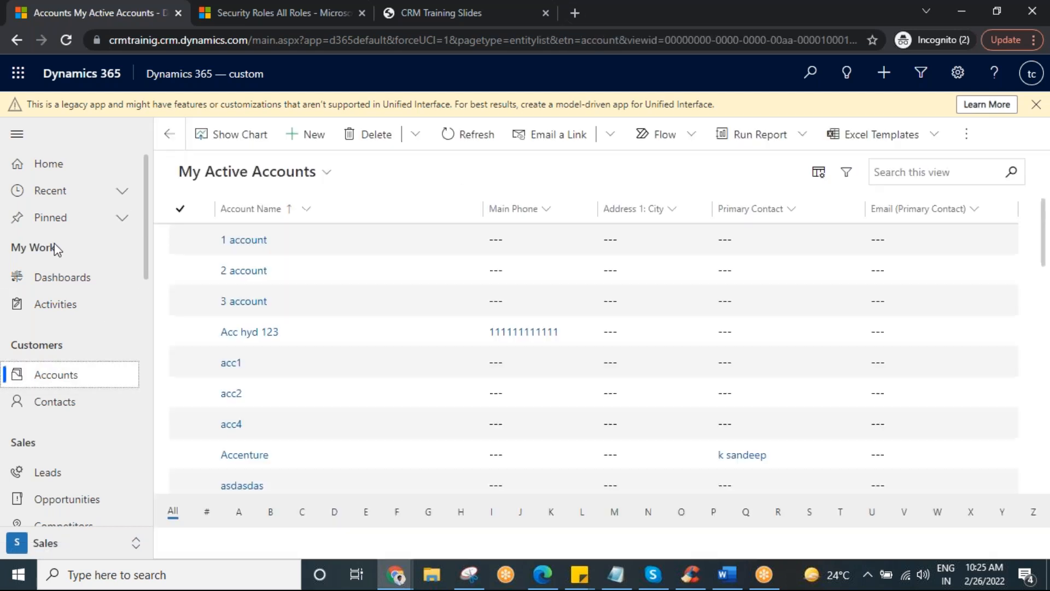
click(307, 135)
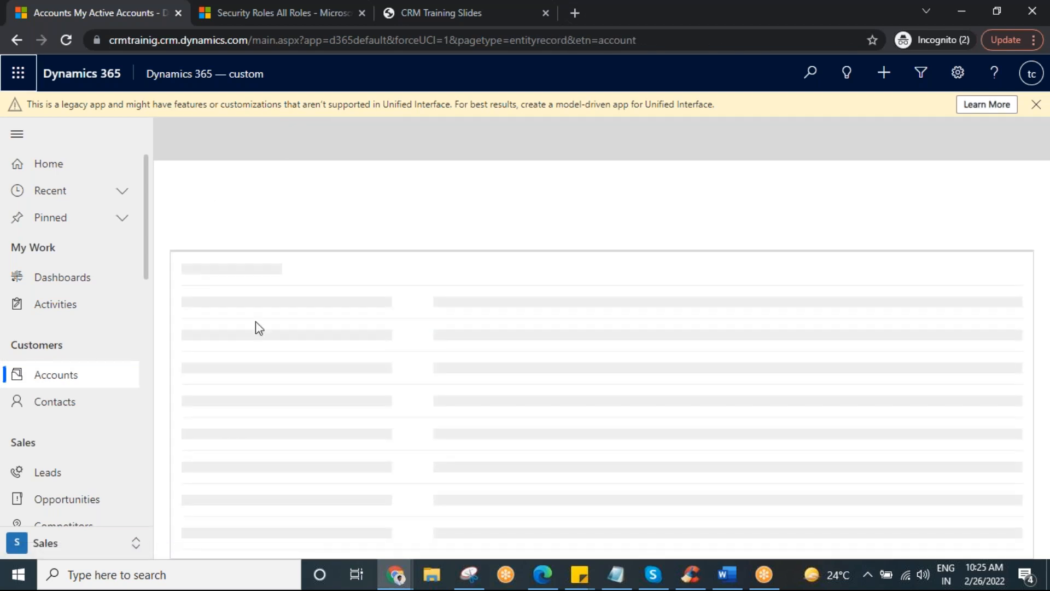
click(234, 302)
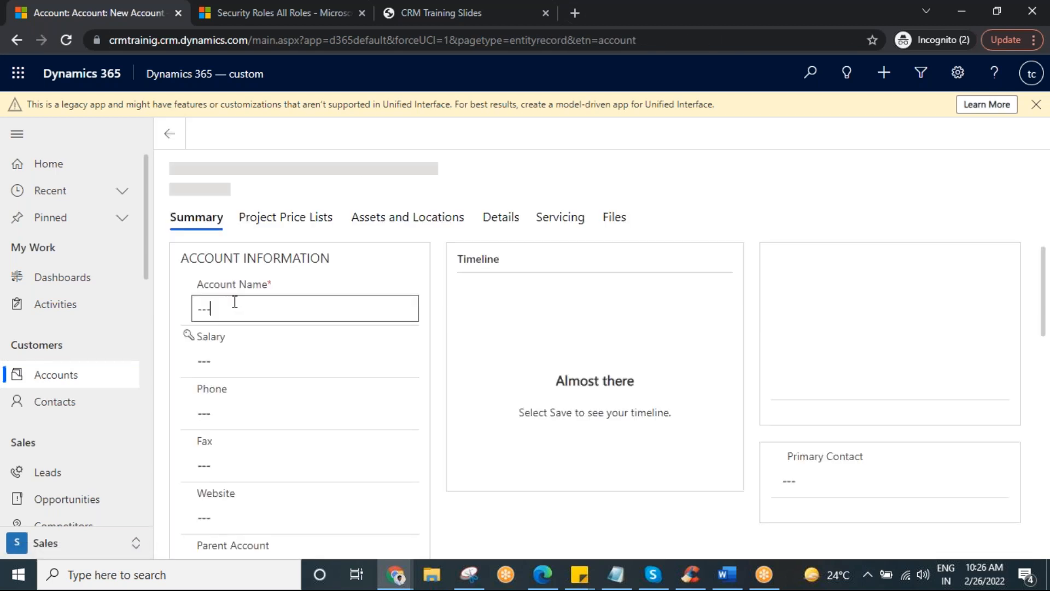
click(248, 335)
text(Test)
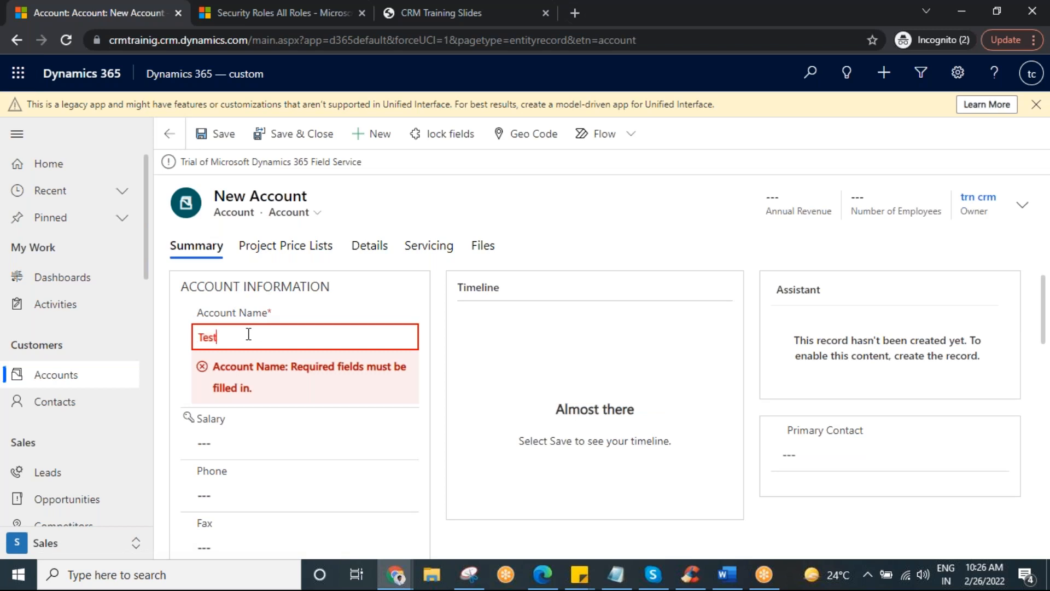
text( Acc 90)
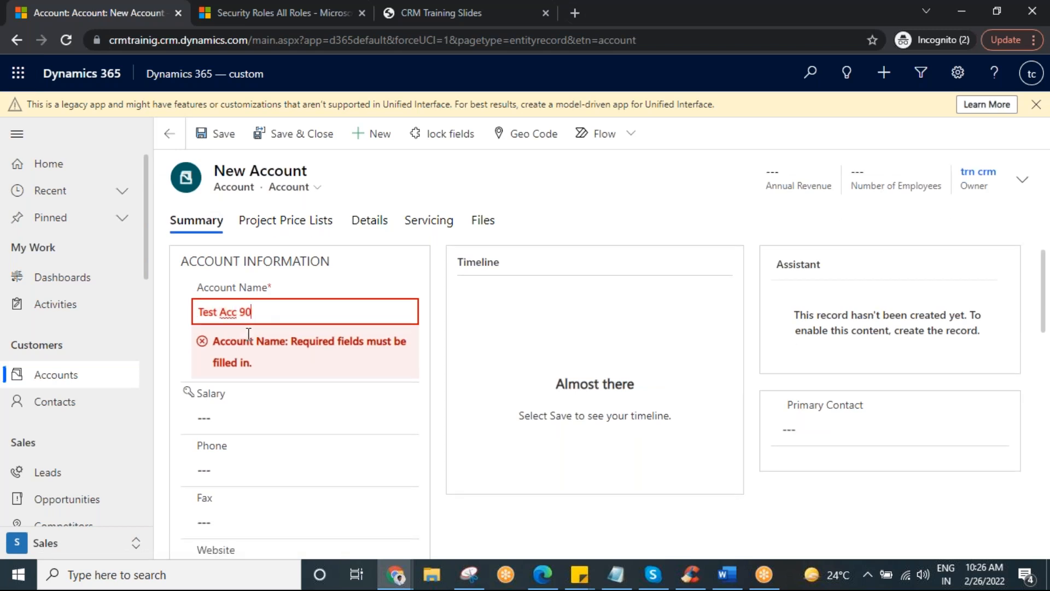
text(1)
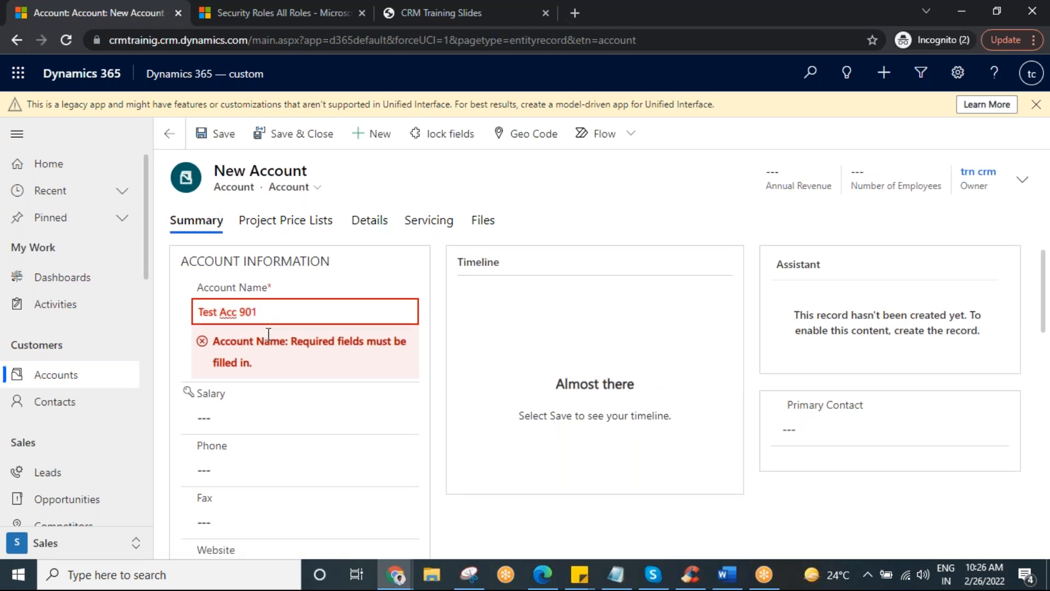
click(218, 136)
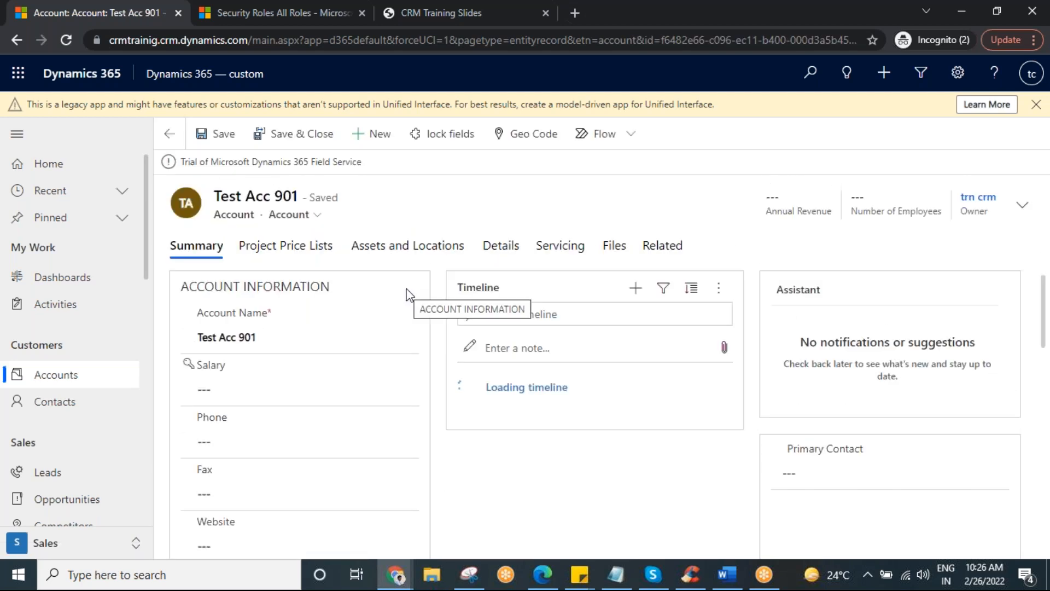
Find the Test Acc 901 record in the Accounts list, reopen it and examine its additional record commands
click(56, 374)
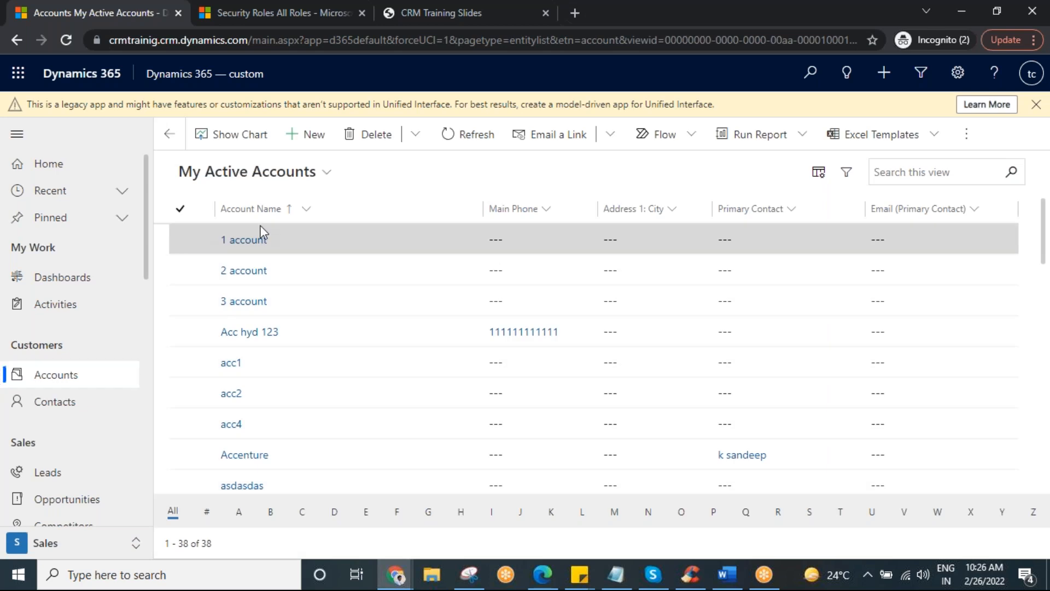
scroll(389, 381, down, 12)
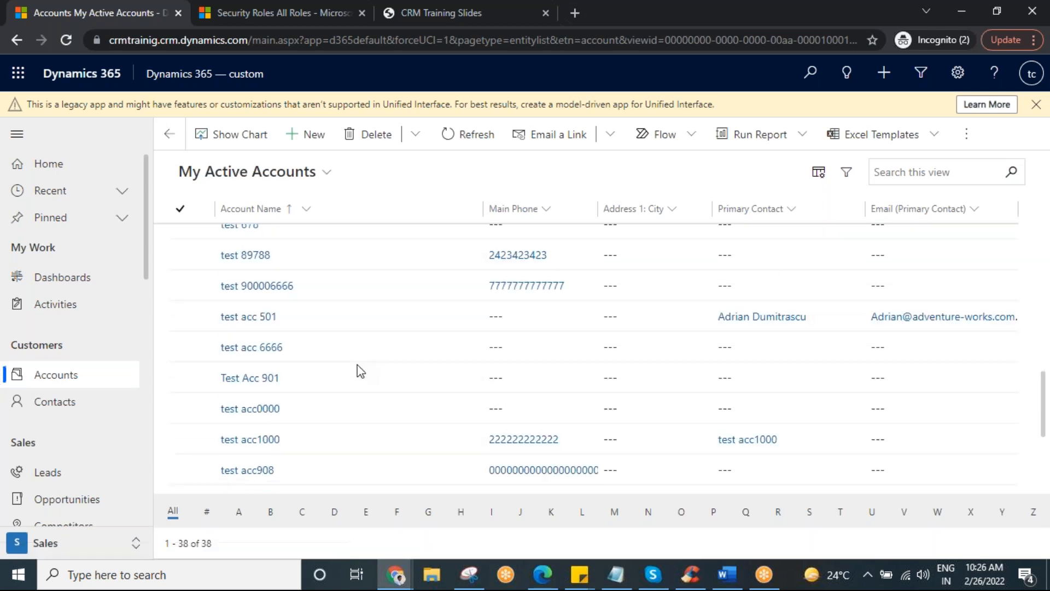
scroll(361, 389, down, 2)
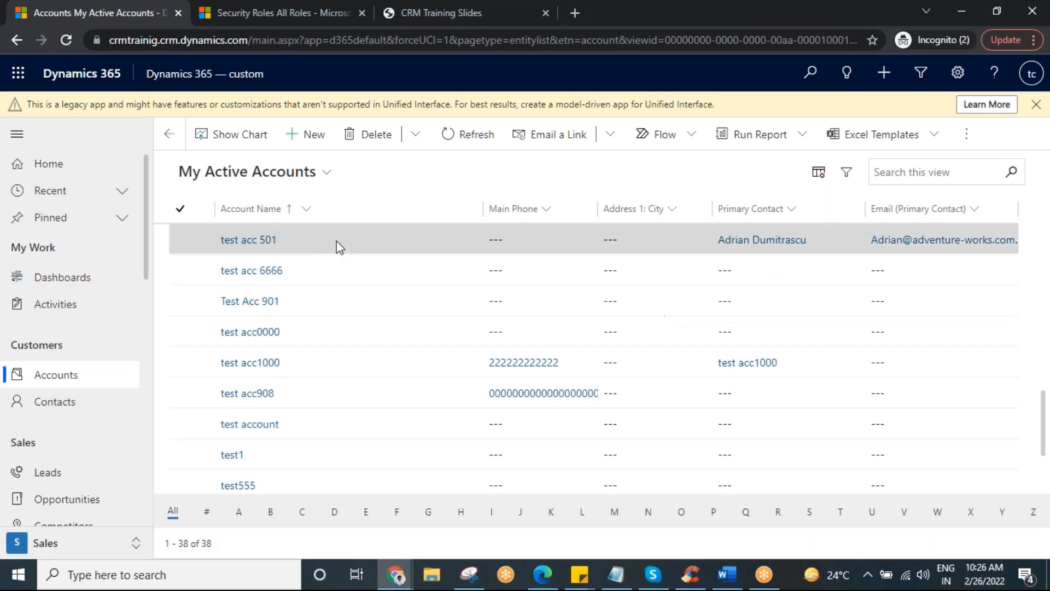
double_click(328, 312)
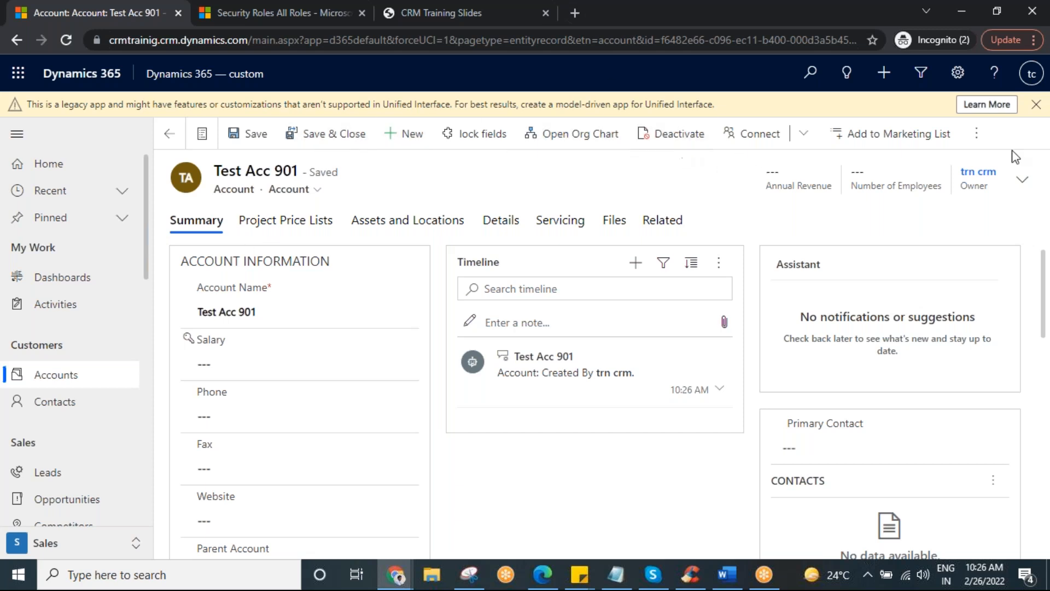
click(977, 136)
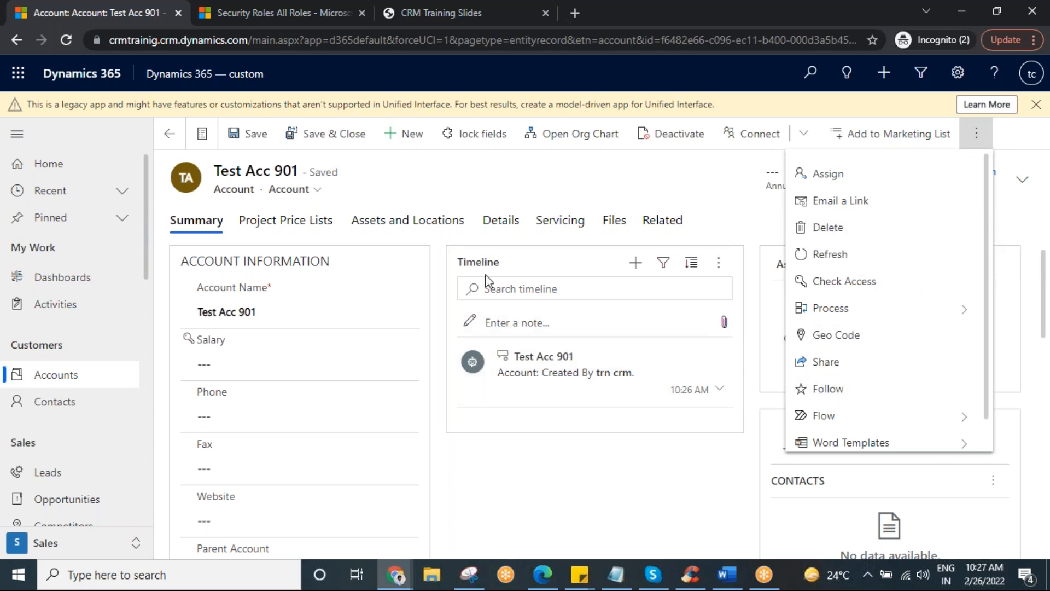
click(475, 203)
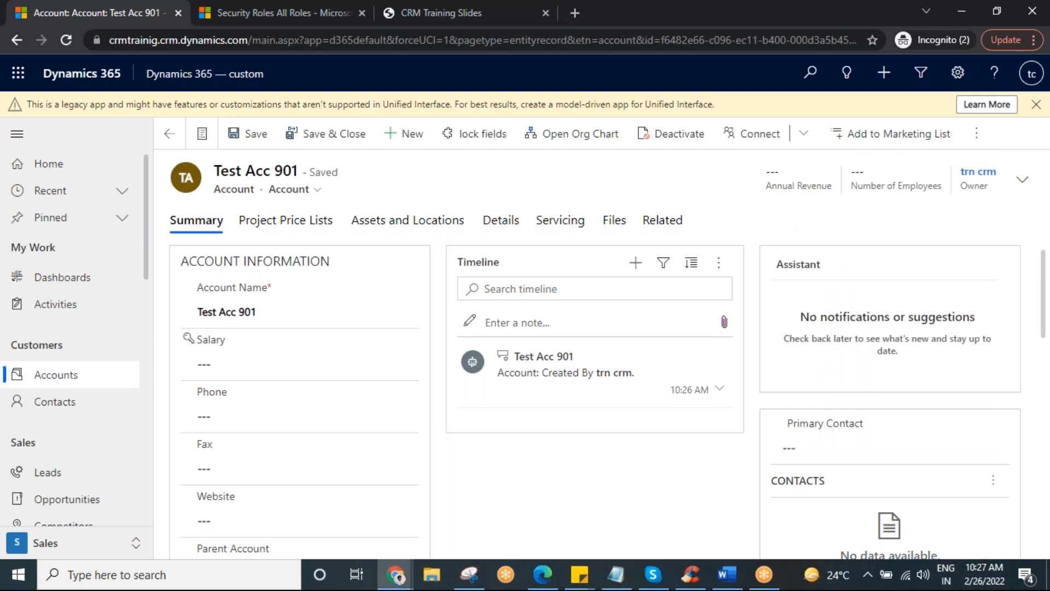
Go through the Accounts list to Contacts, open the "test 89788" contact and view the available settings options
click(55, 375)
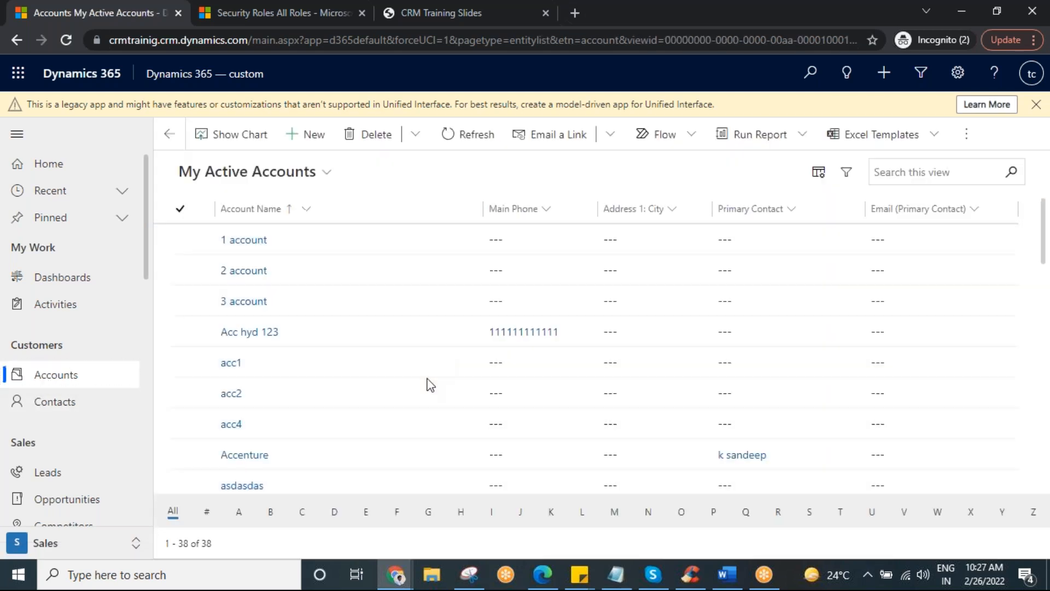
click(57, 411)
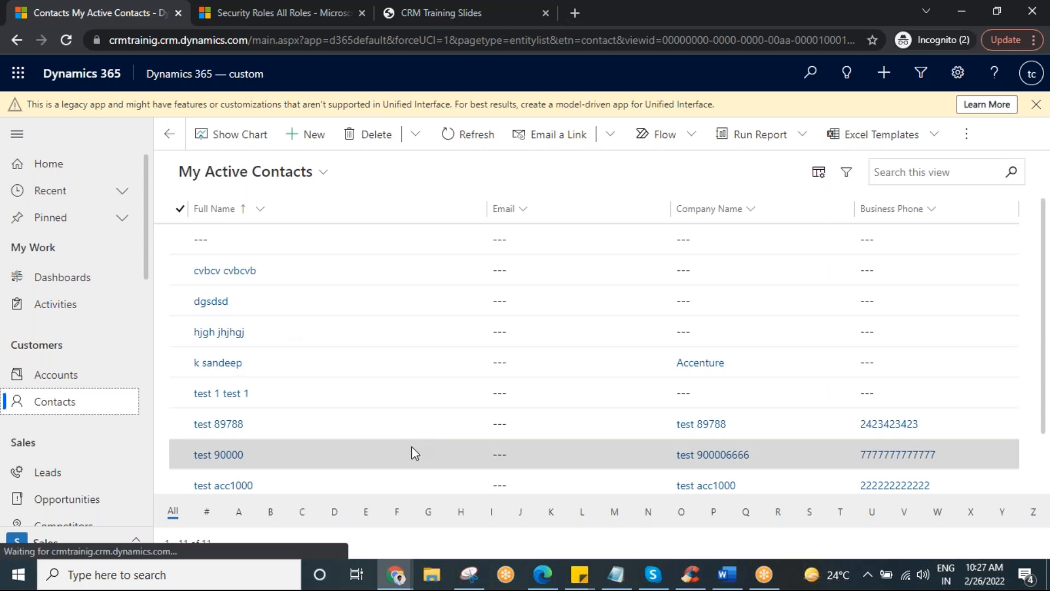
double_click(381, 436)
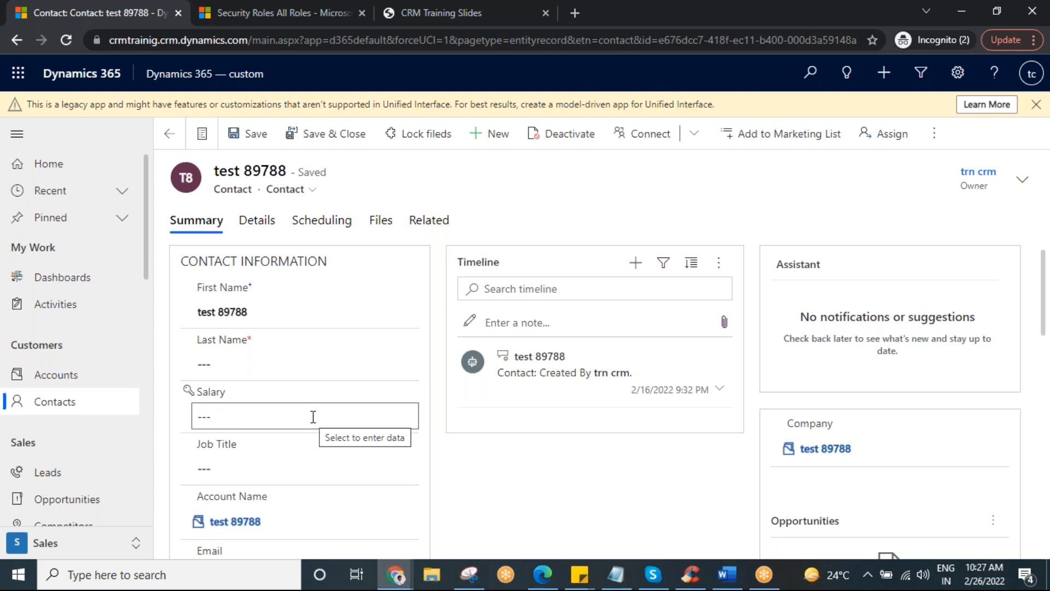
click(963, 79)
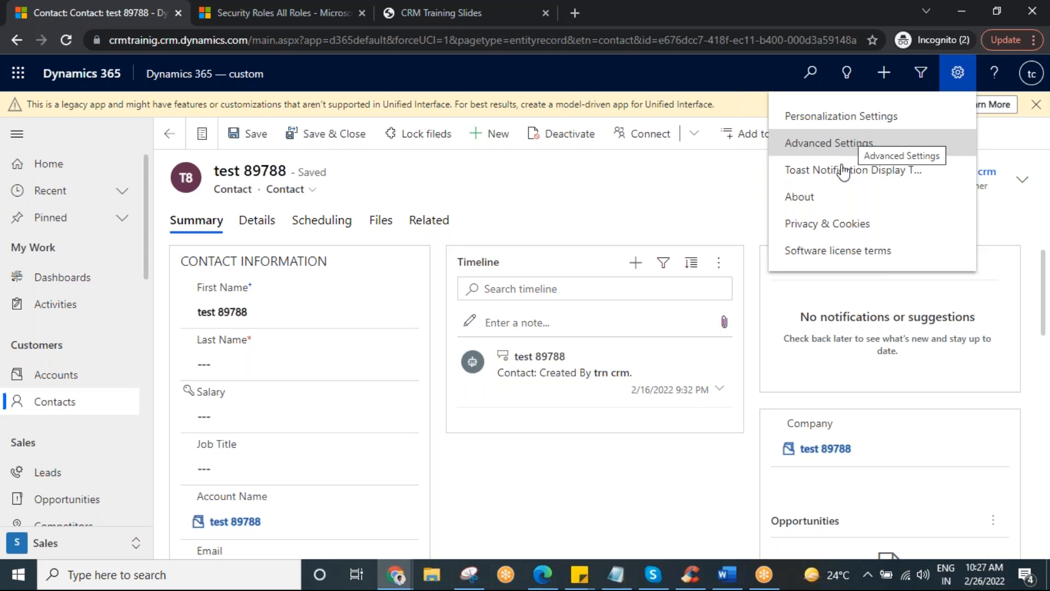
Add the lines "70% ...Customisation" and "30 %...javascript/.net plugin" below the Module line in the Notepad notes
click(616, 574)
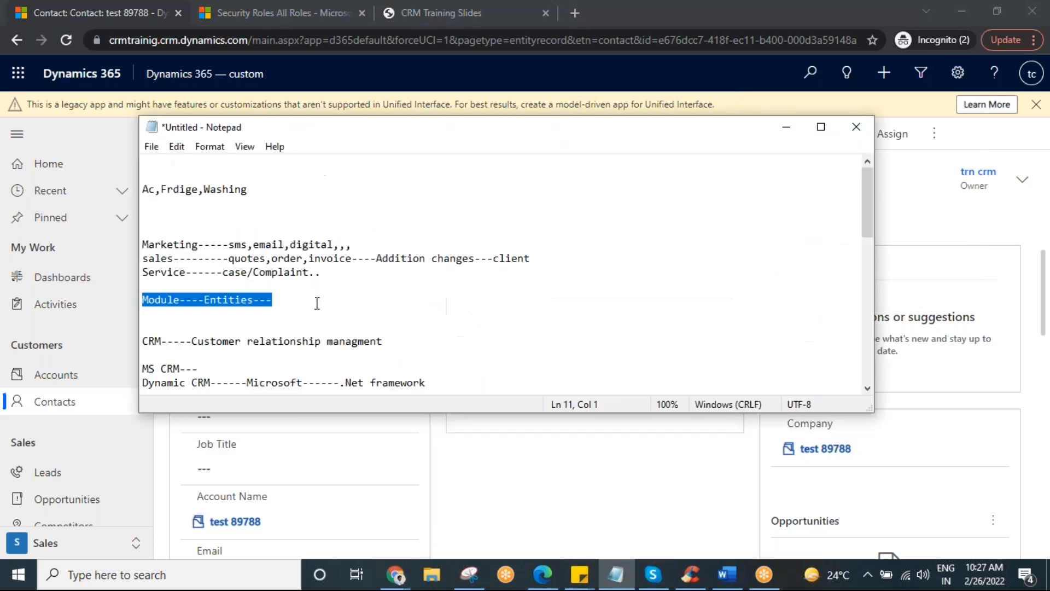
click(279, 313)
key(Return)
key(Return)
key(Return)
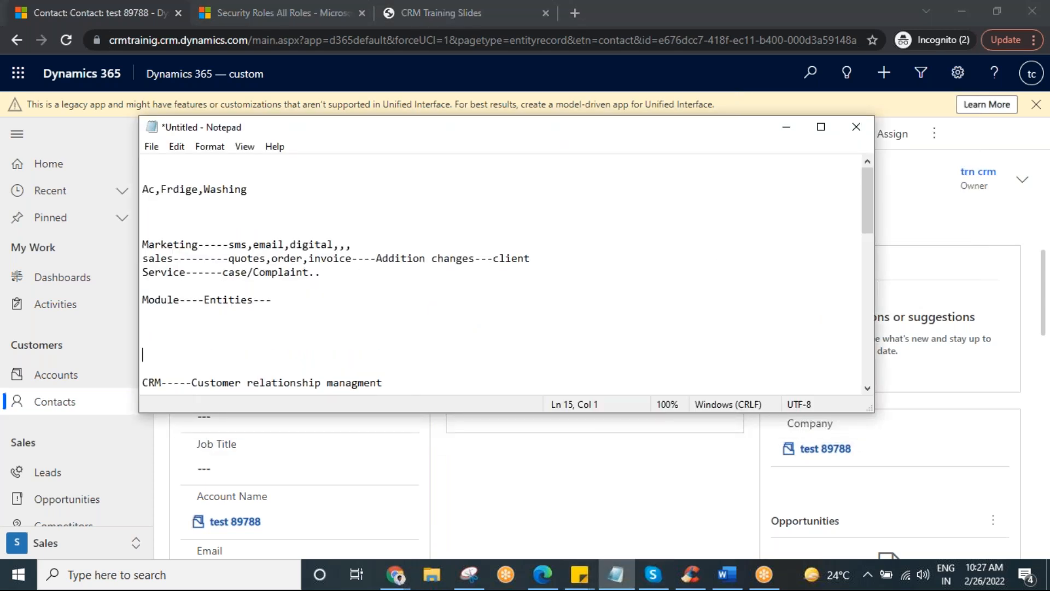
click(182, 317)
key(Return)
text(70% ...Cus)
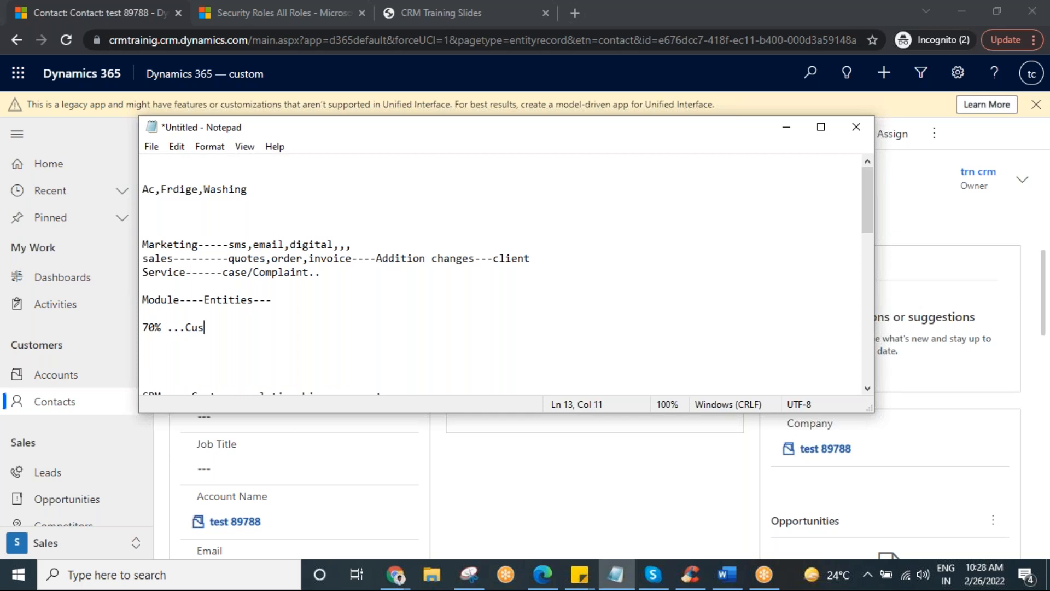
text(tomisation)
key(Return)
text(30 %...java)
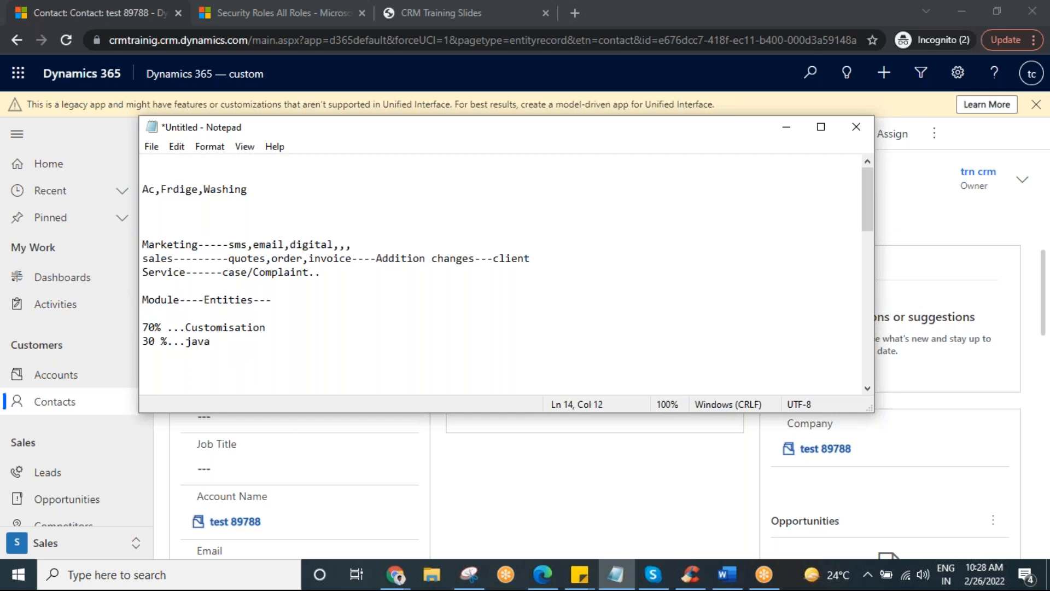
text(script/.net plugin)
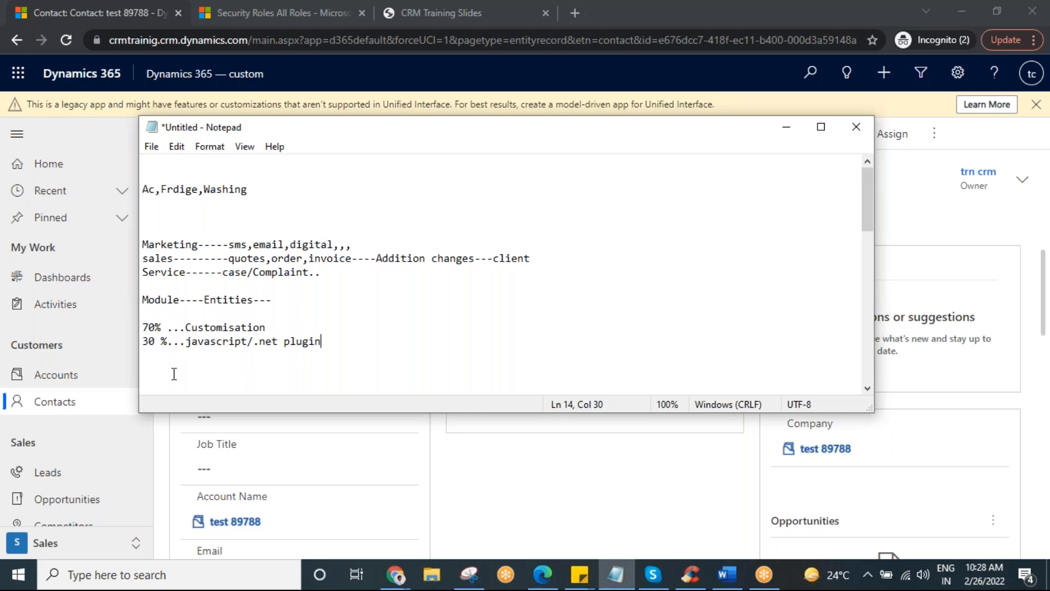
Highlight the customisation and javascript/.net plugin lines for emphasis, deselect them and return to the contact record
drag(372, 342, 97, 340)
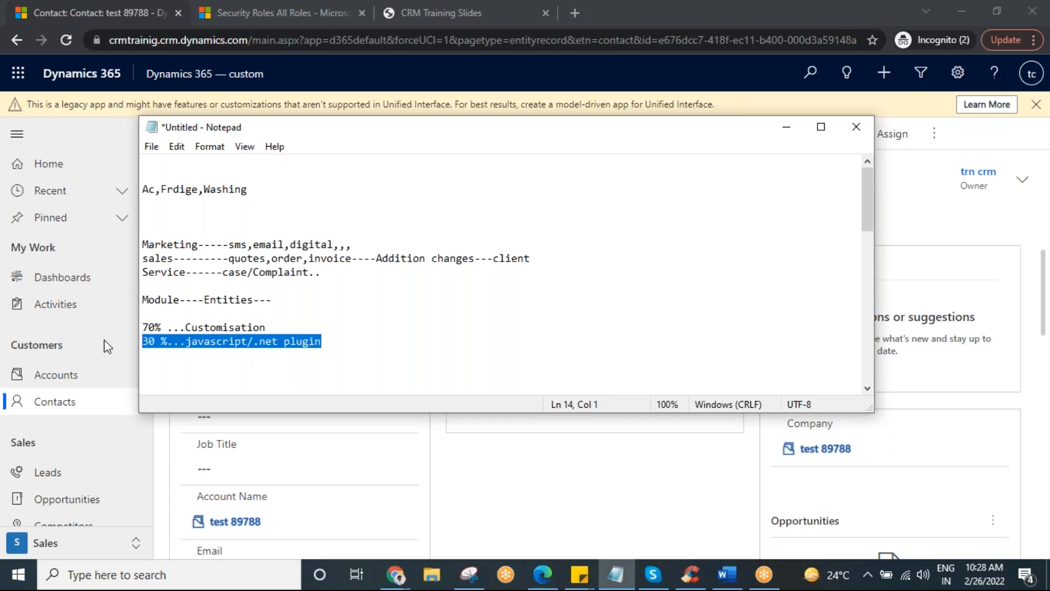
click(224, 341)
drag(328, 344, 142, 327)
click(211, 341)
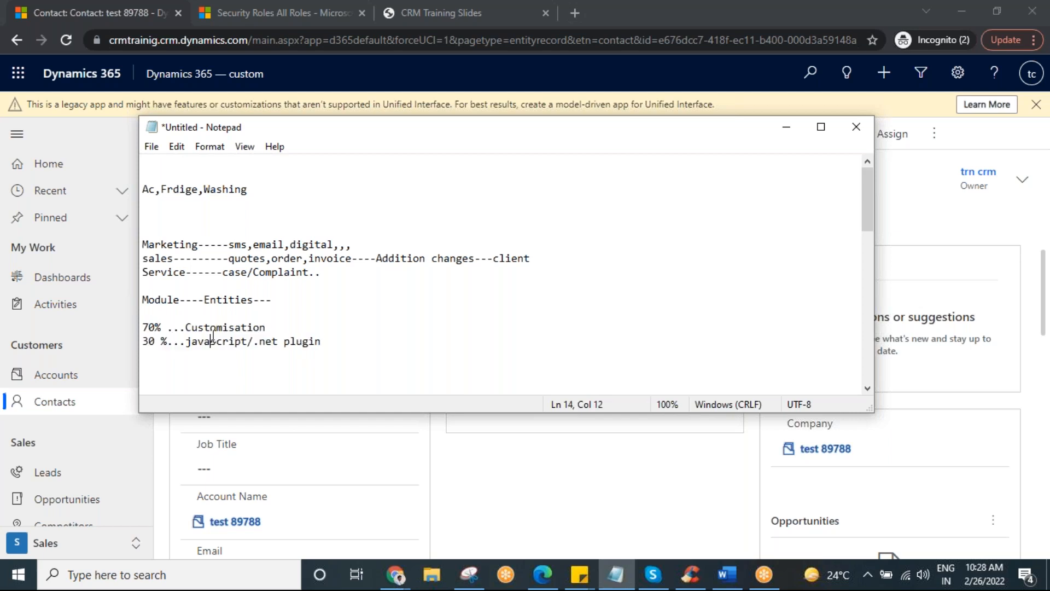
click(341, 341)
click(785, 133)
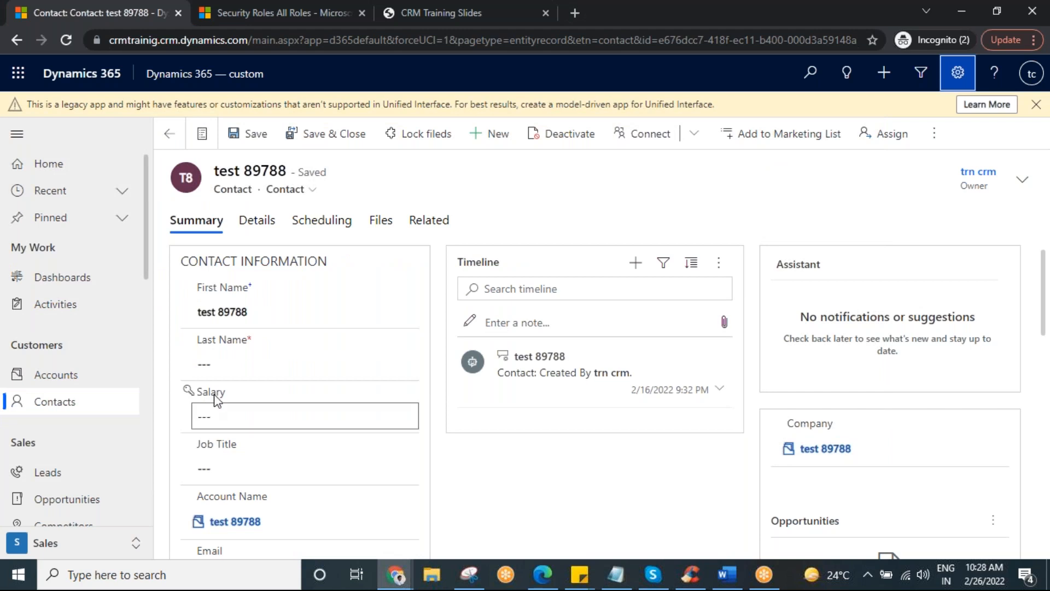
Switch to the Dynamics 365 Settings page, load Business Management and display all settings areas, including Customization and System
click(957, 73)
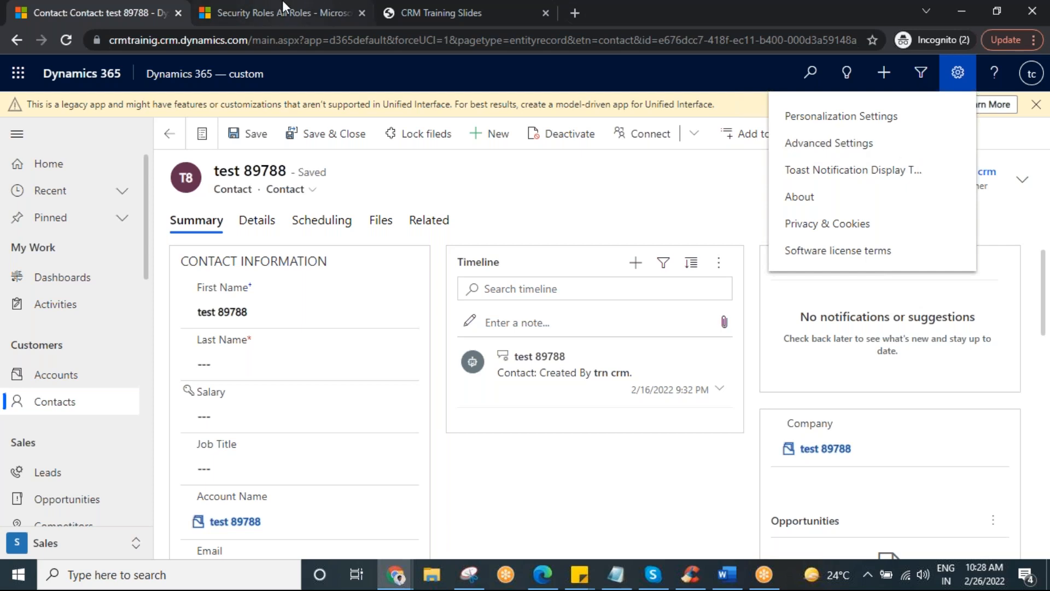
click(274, 12)
click(104, 80)
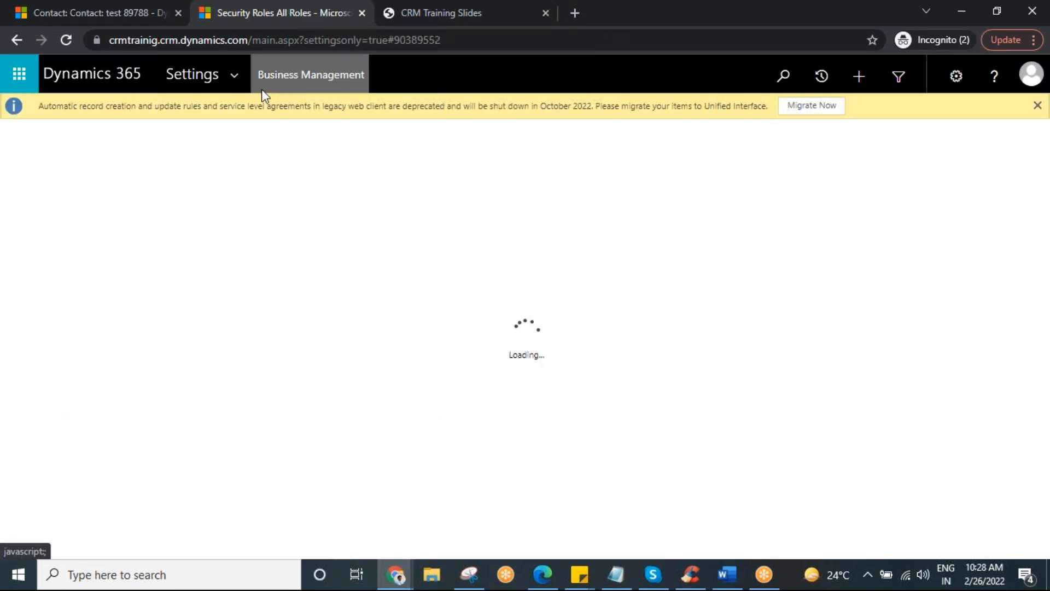
click(240, 80)
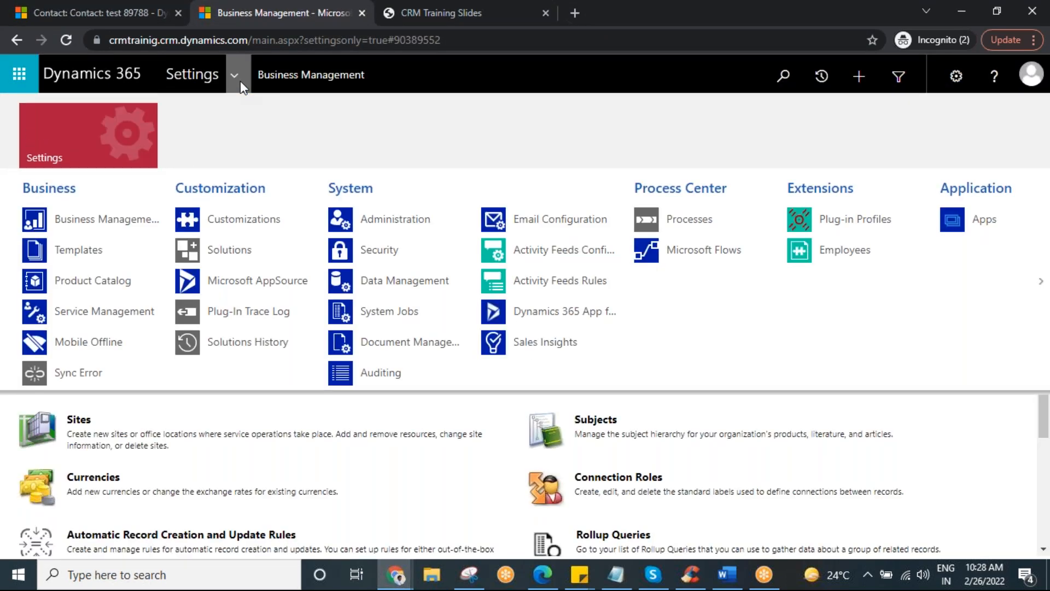
Open the Customizations settings page, checking the "test 89788" contact record while it loads
click(254, 220)
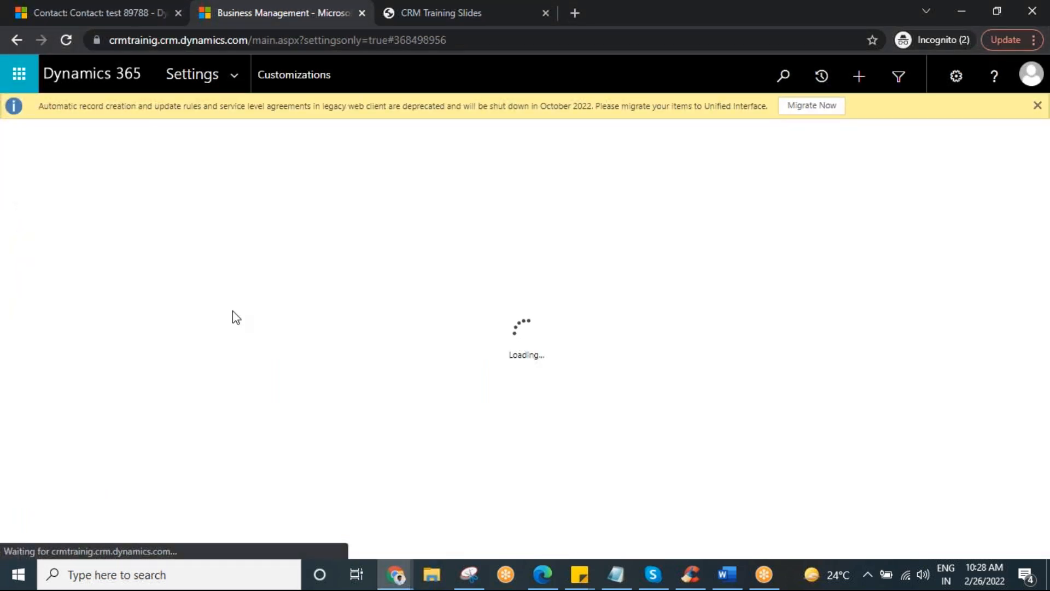
click(81, 9)
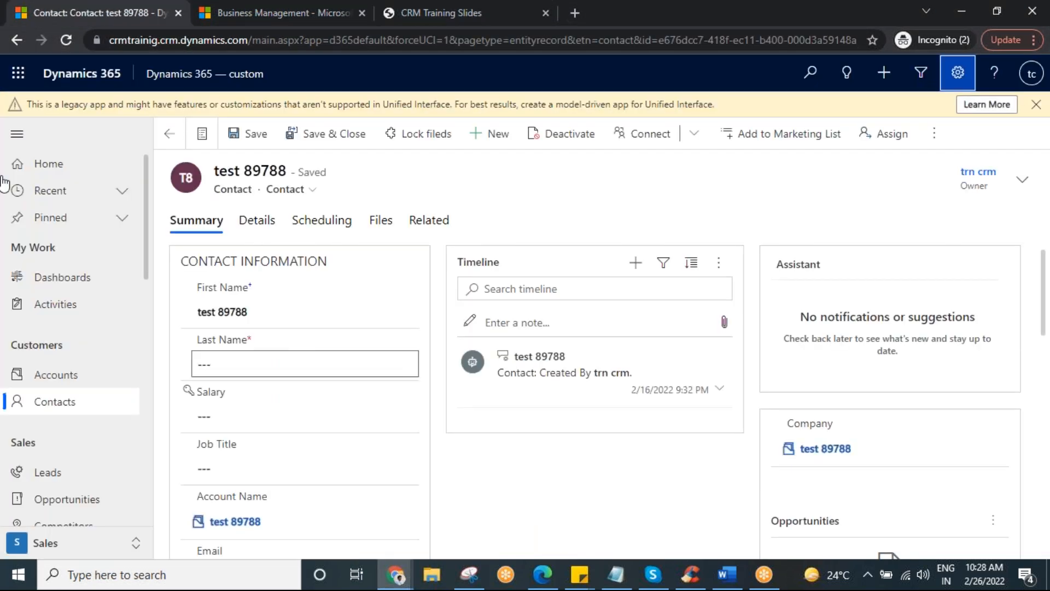
click(203, 4)
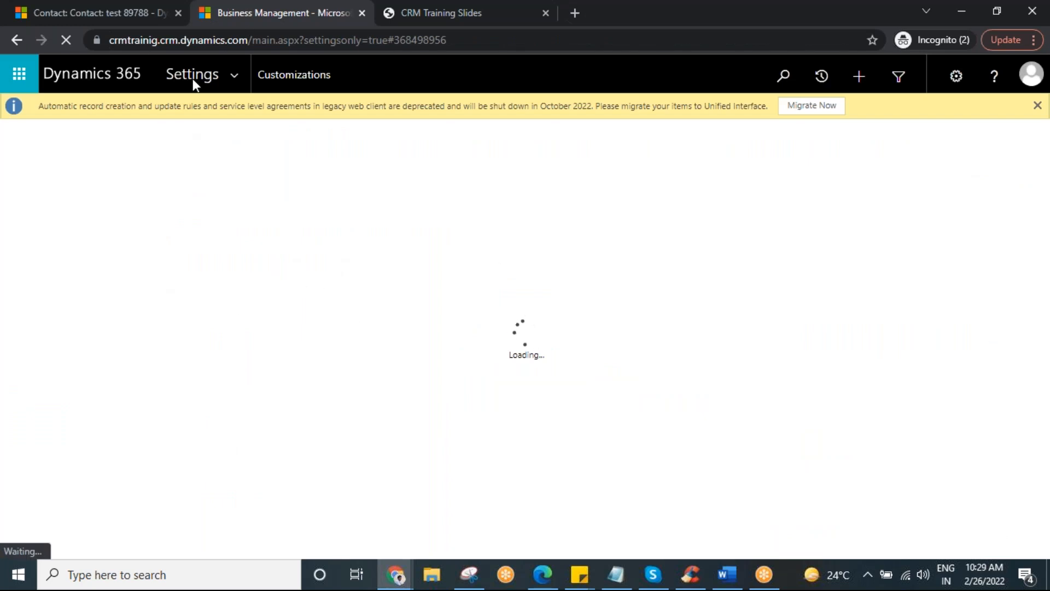
click(109, 12)
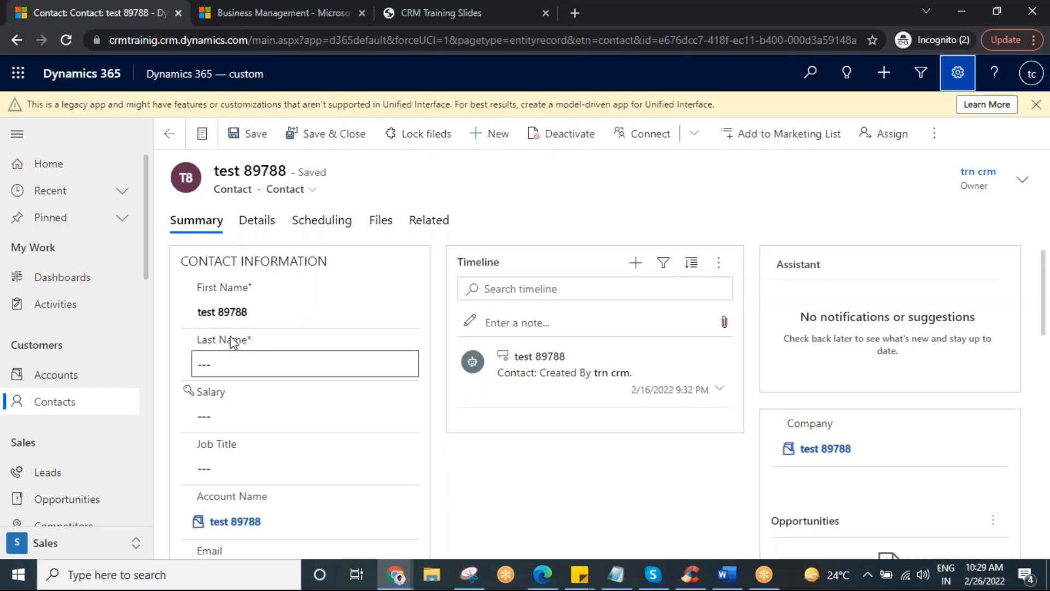
click(277, 12)
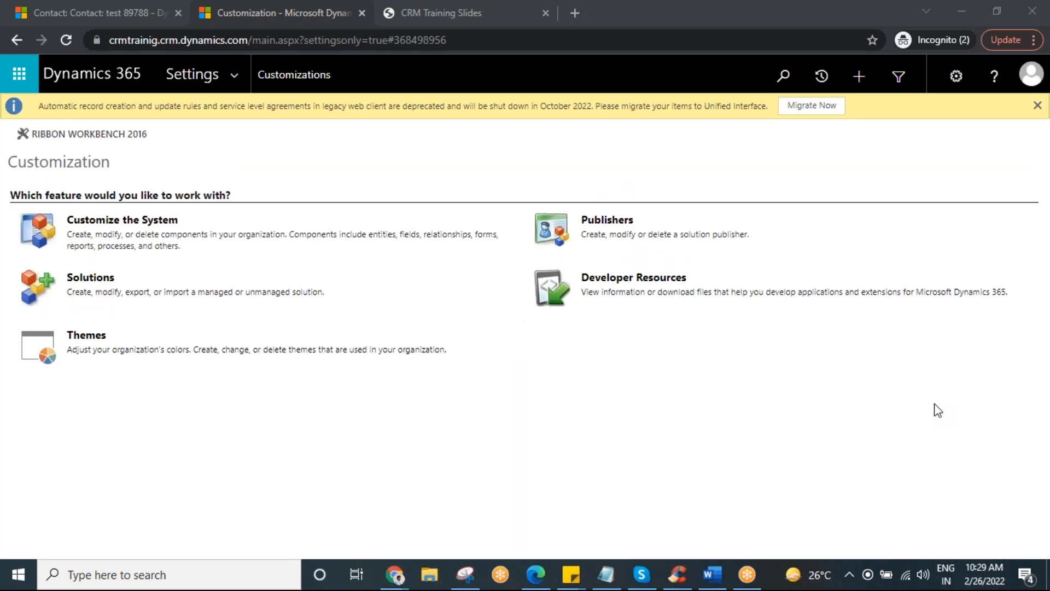
Open Customize the System, keep waiting for the unresponsive pages, and maximize the Default Solution window
click(425, 144)
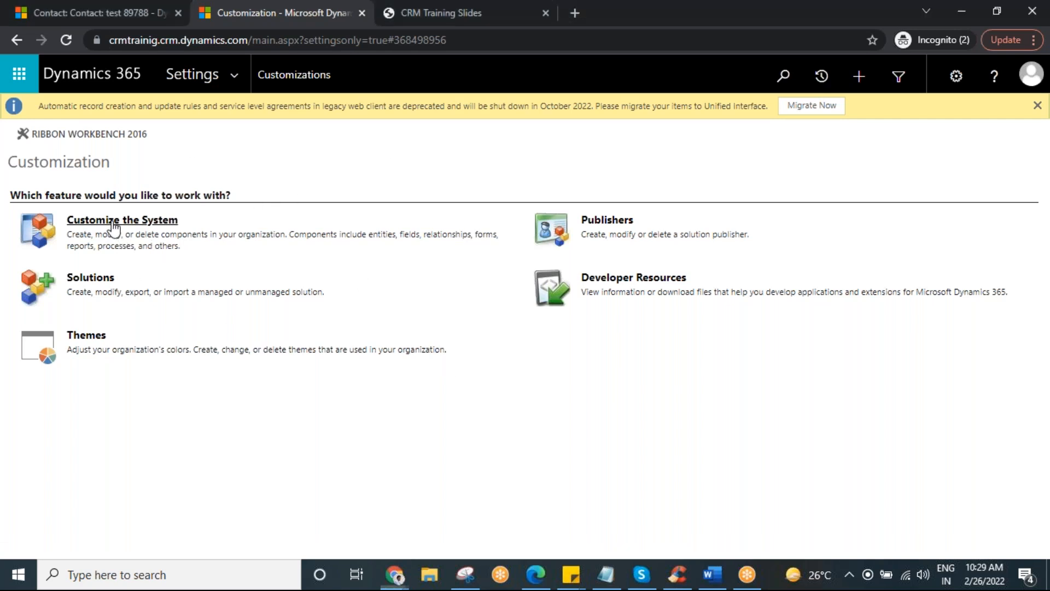
click(67, 40)
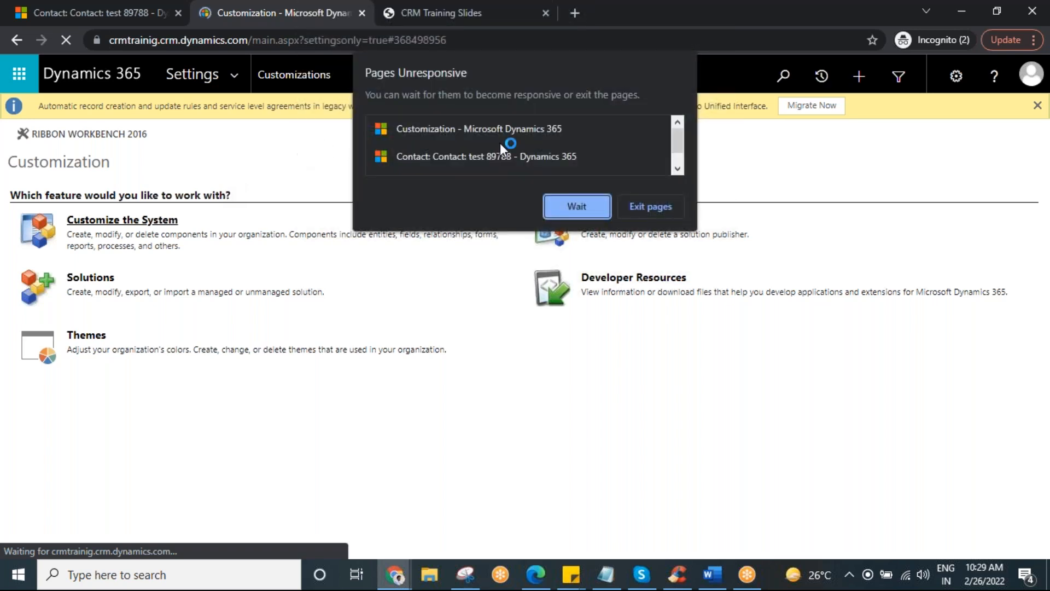
click(576, 205)
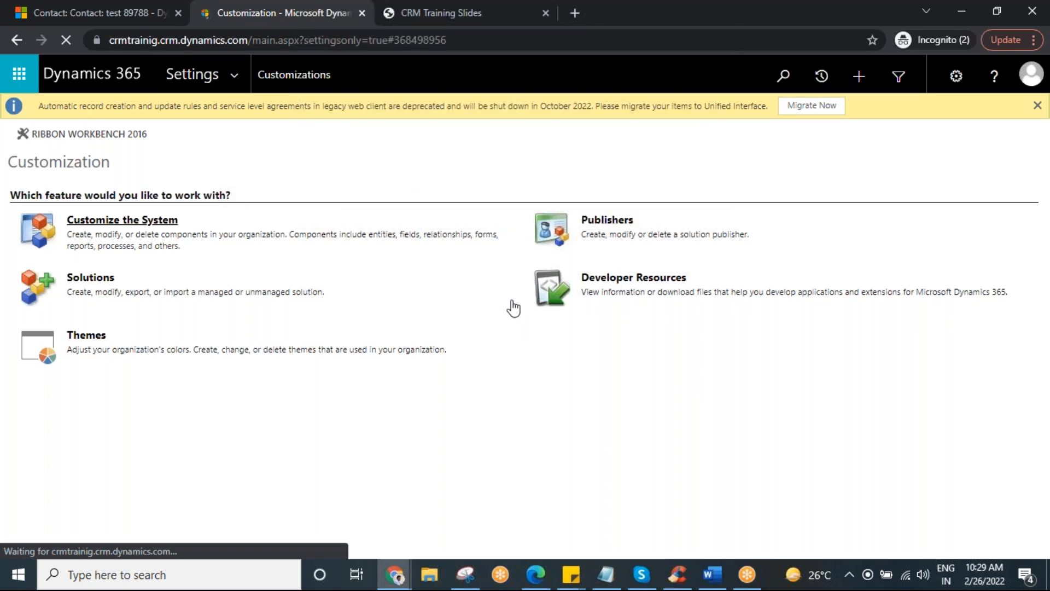
click(454, 258)
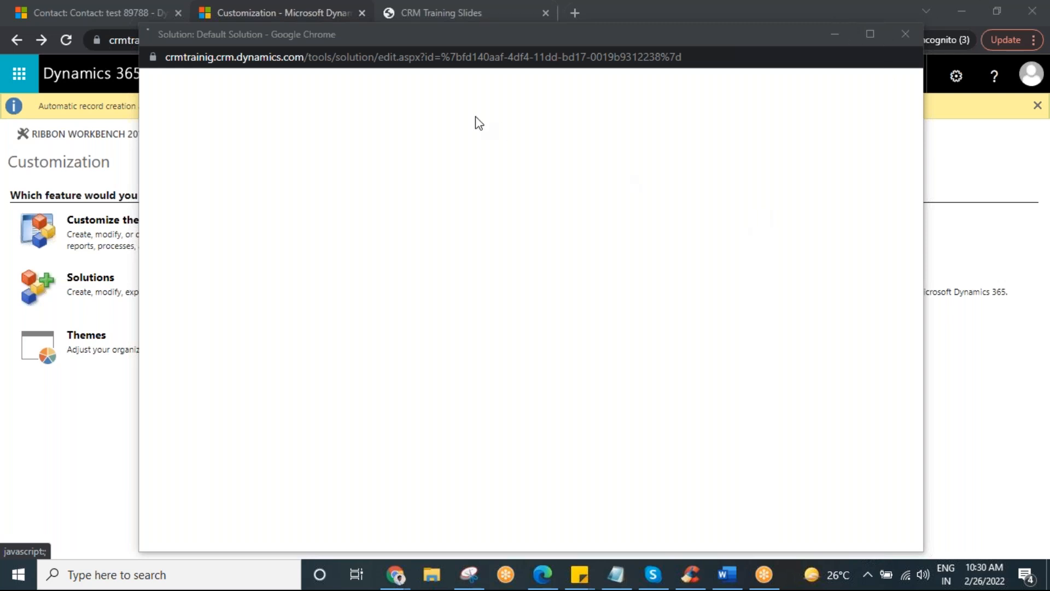
drag(418, 40, 383, 157)
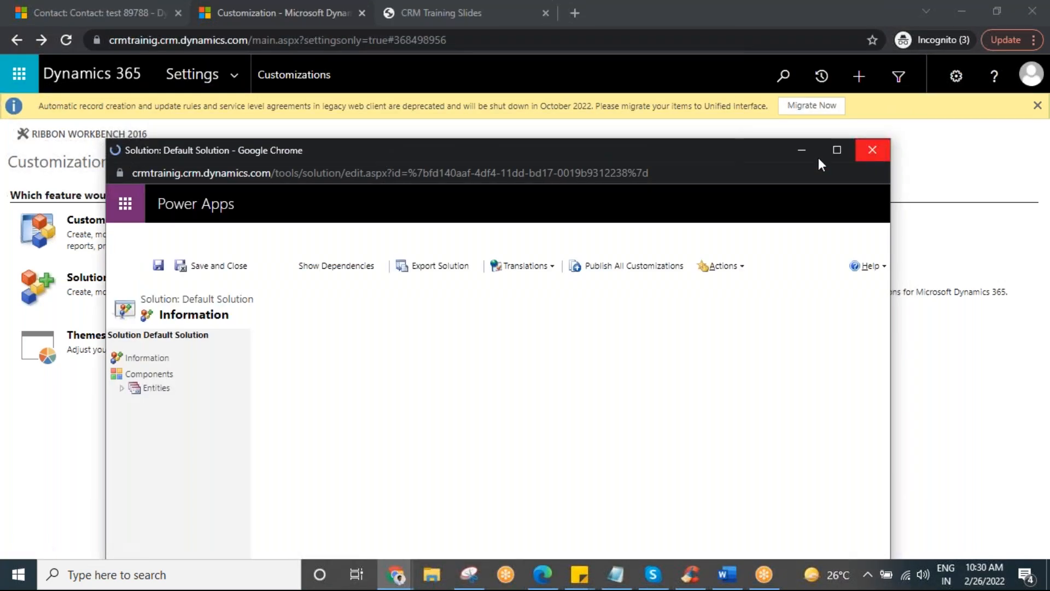
click(837, 150)
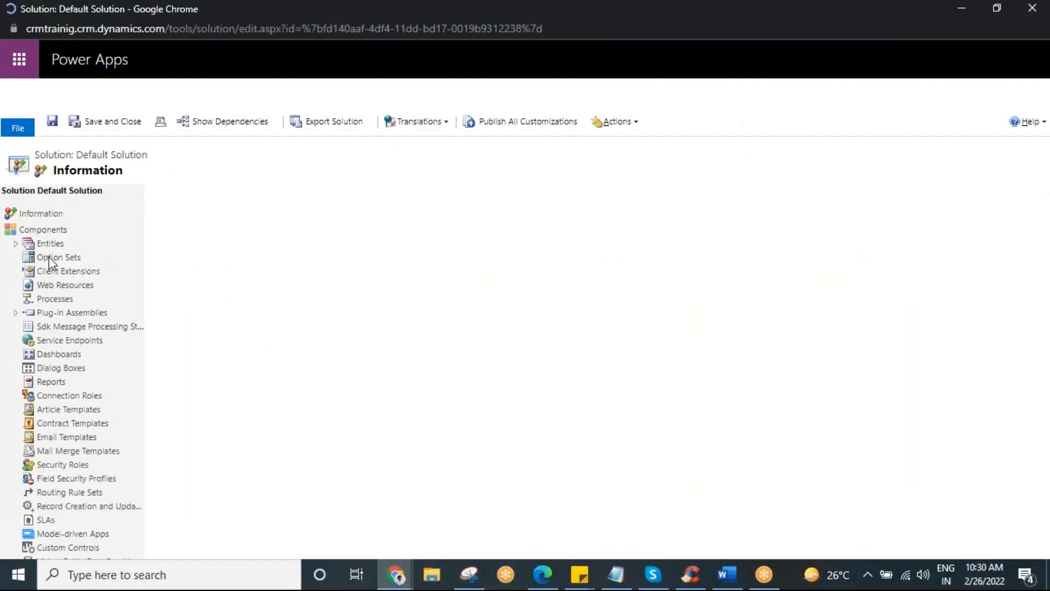
Expand the Default Solution's Entities node and view the contact app's navigation down to its Extensions group
click(17, 244)
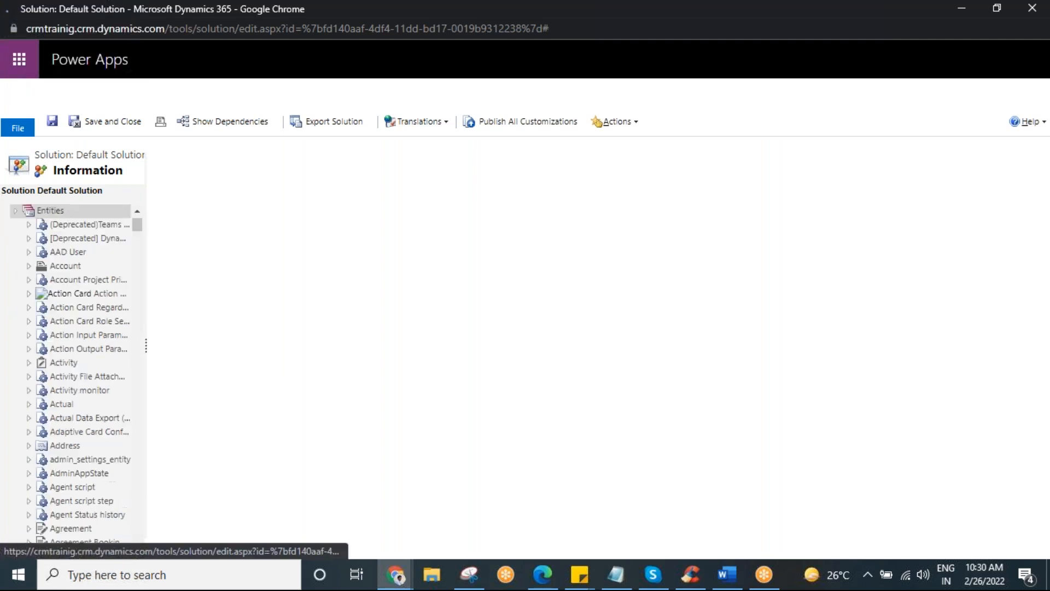
mouse_move(403, 582)
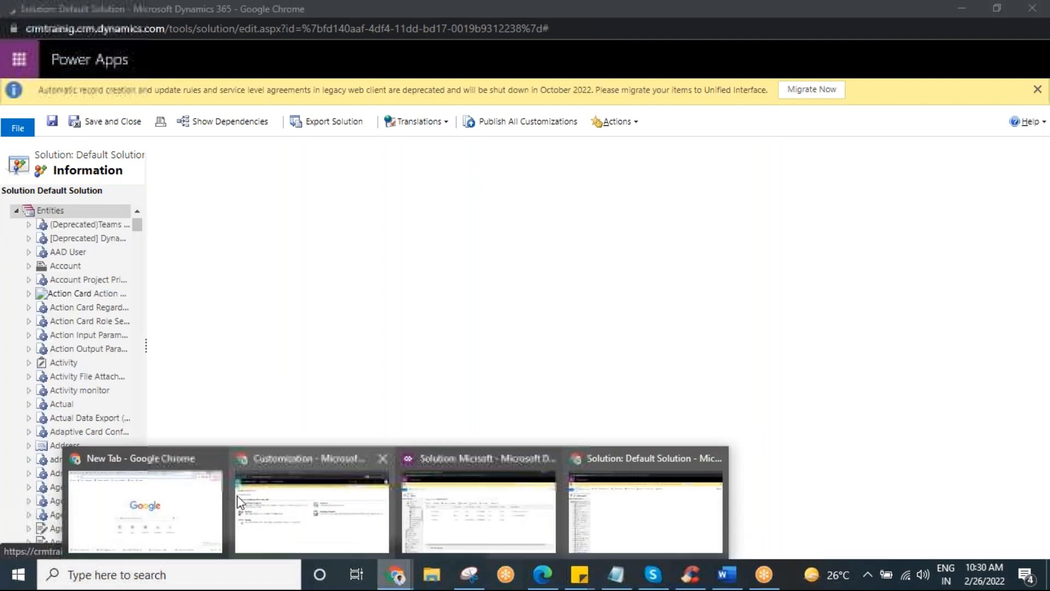
click(329, 506)
click(93, 12)
scroll(98, 434, down, 12)
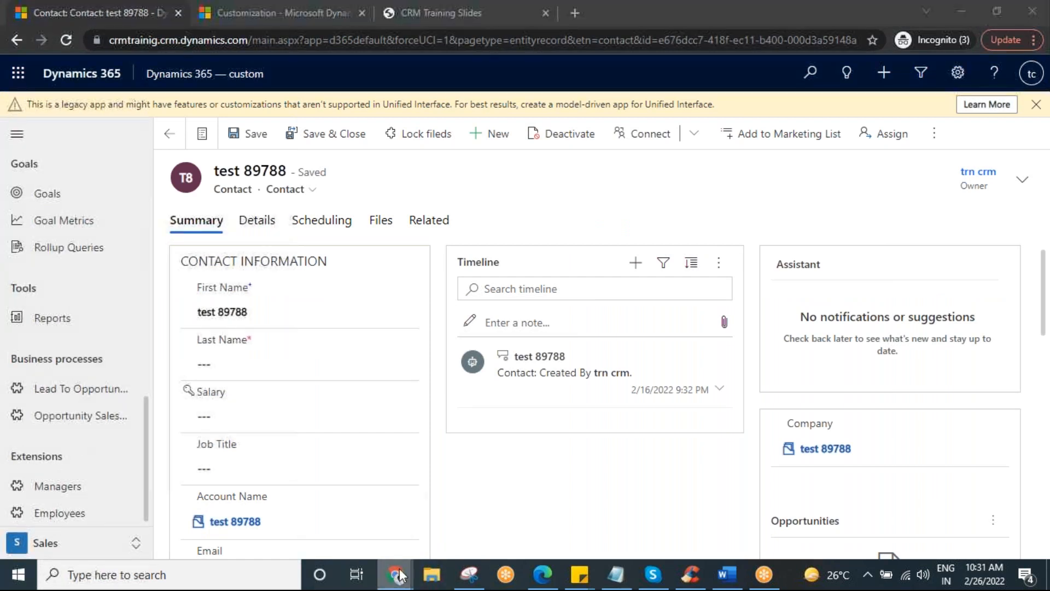
Browse the Default Solution's entity list, collapse the Entities node and look through the other component types
mouse_move(394, 574)
click(594, 506)
scroll(82, 306, down, 10)
scroll(95, 328, down, 15)
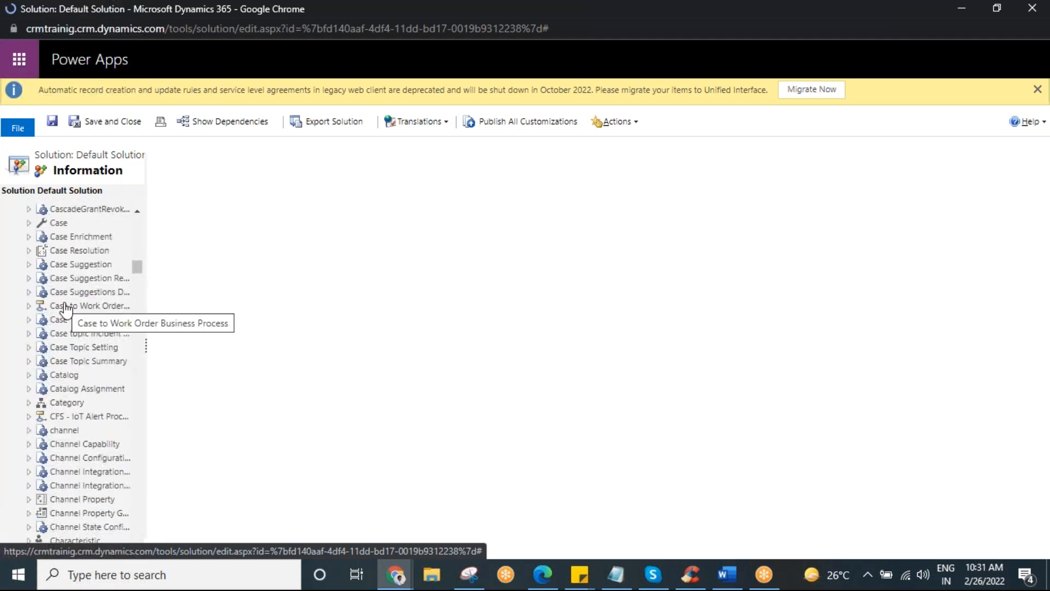
scroll(91, 346, up, 20)
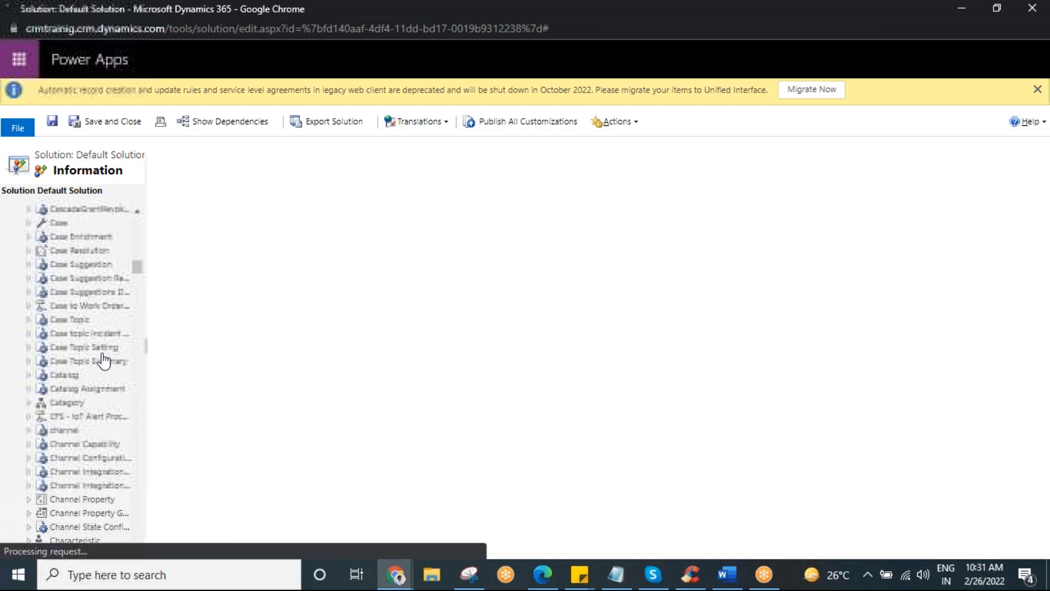
scroll(65, 273, up, 5)
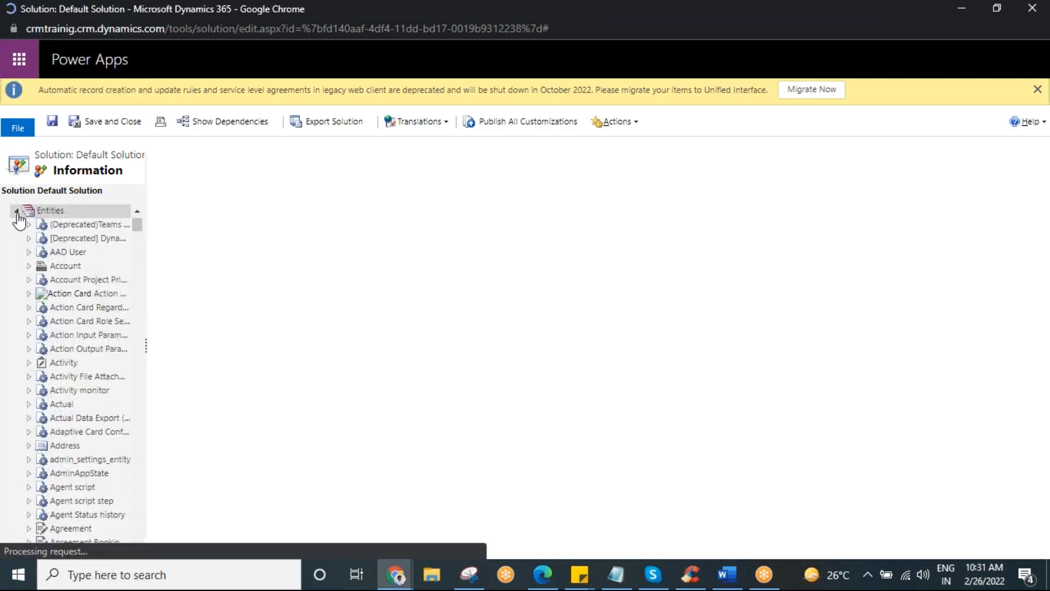
click(17, 210)
scroll(66, 307, down, 10)
scroll(71, 355, down, 10)
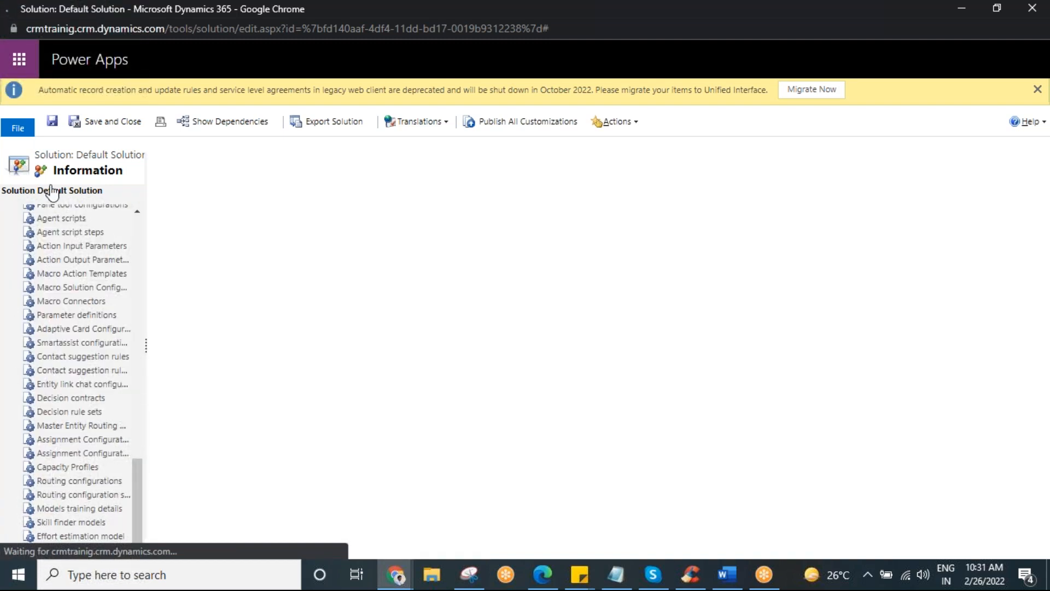
scroll(71, 388, up, 15)
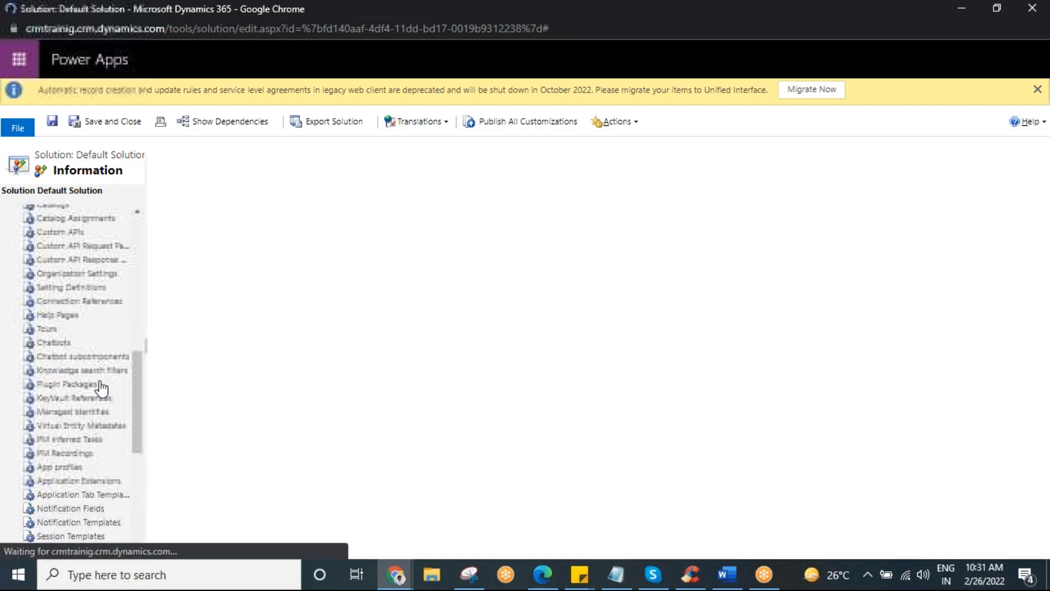
Revisit the contact record and the Micrsoft solution's Employee forms, and return to the Default Solution to view its component list
mouse_move(395, 574)
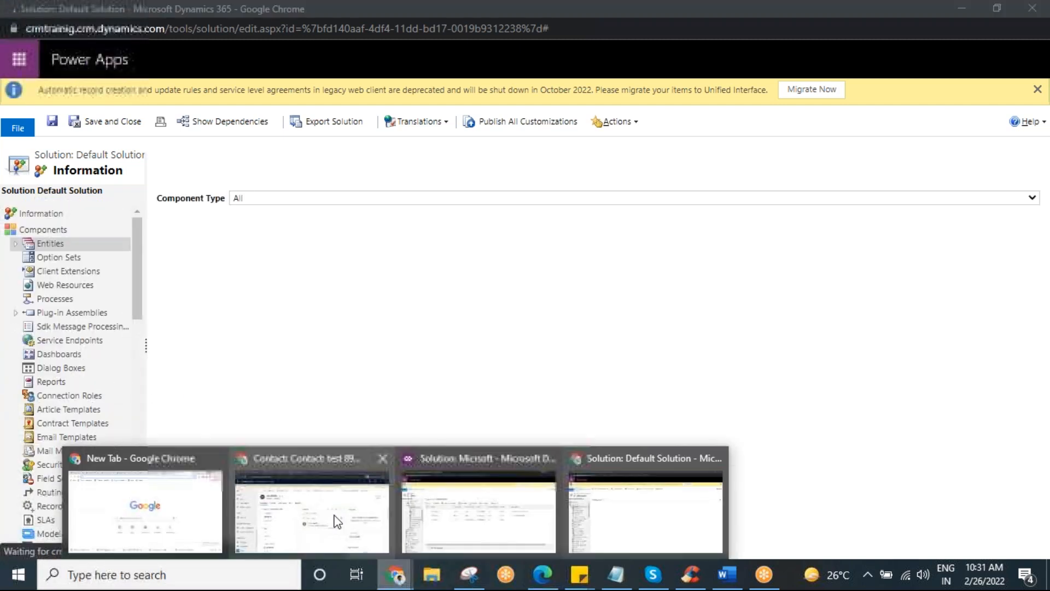
click(336, 520)
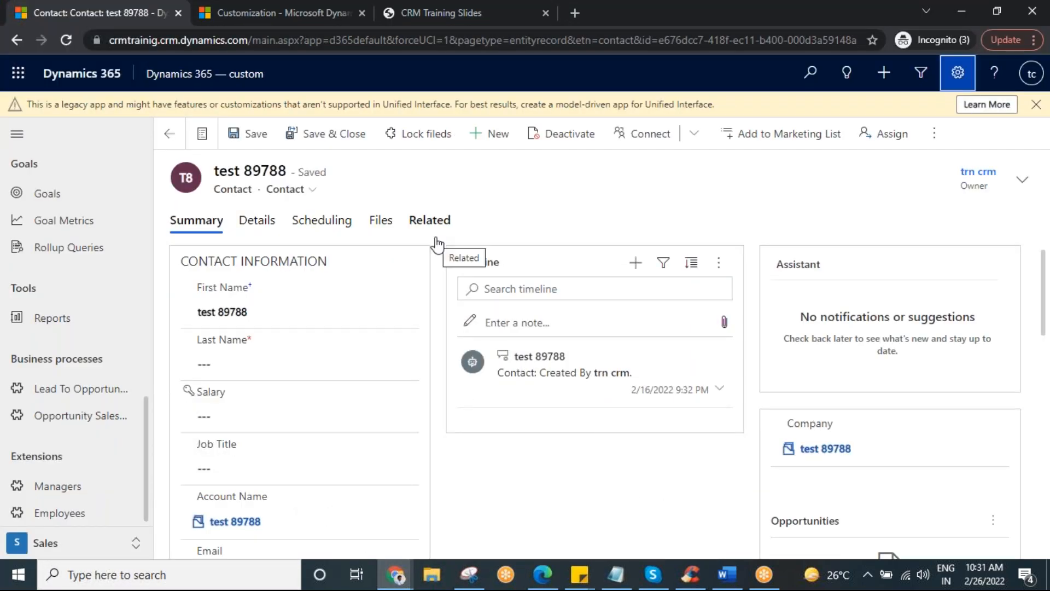
click(396, 574)
click(496, 509)
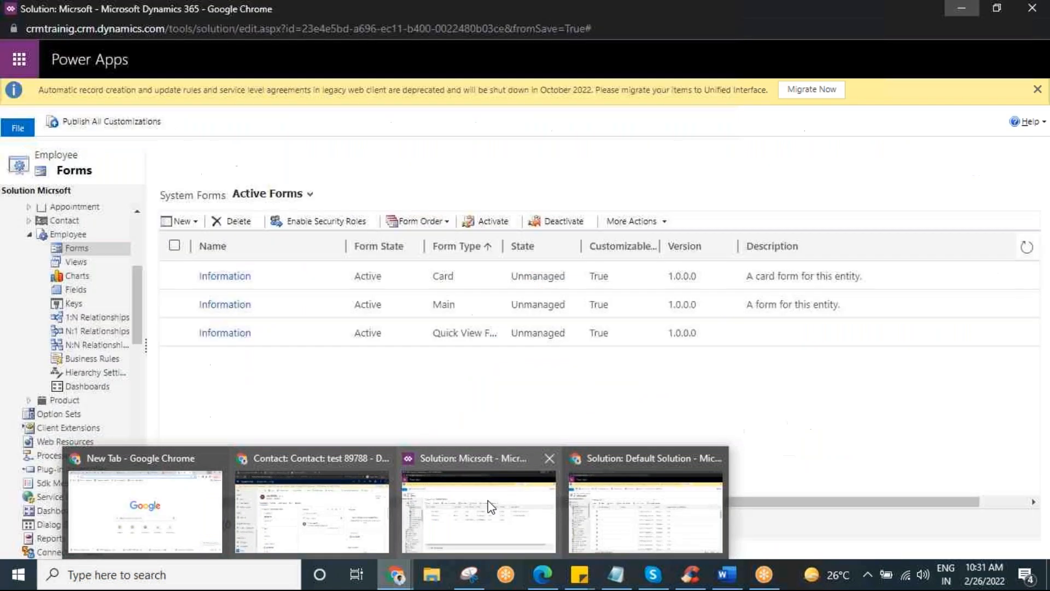
click(409, 580)
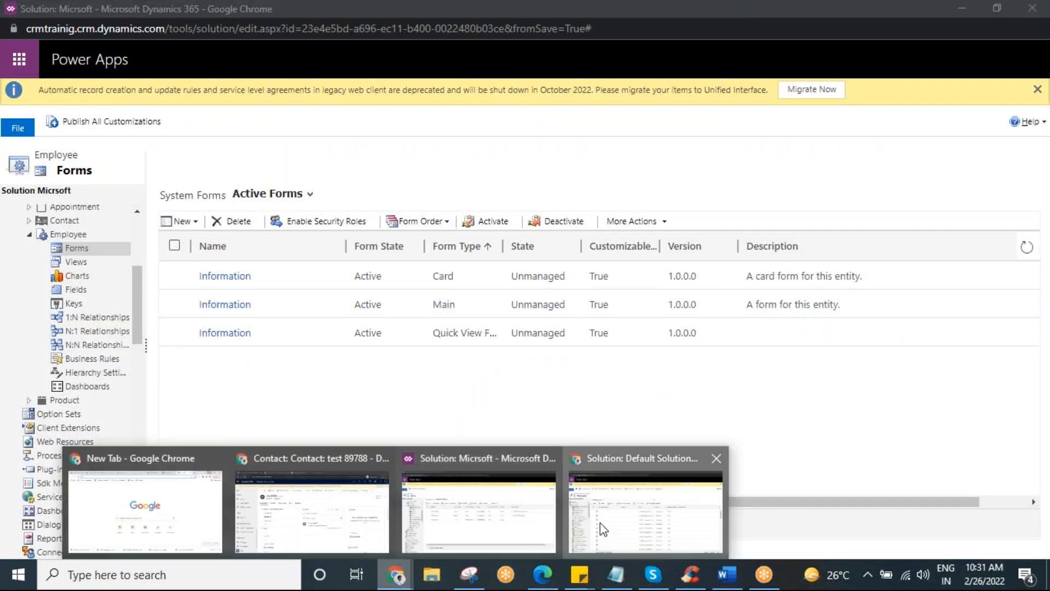
click(605, 528)
scroll(244, 353, down, 10)
drag(1041, 395, 1047, 513)
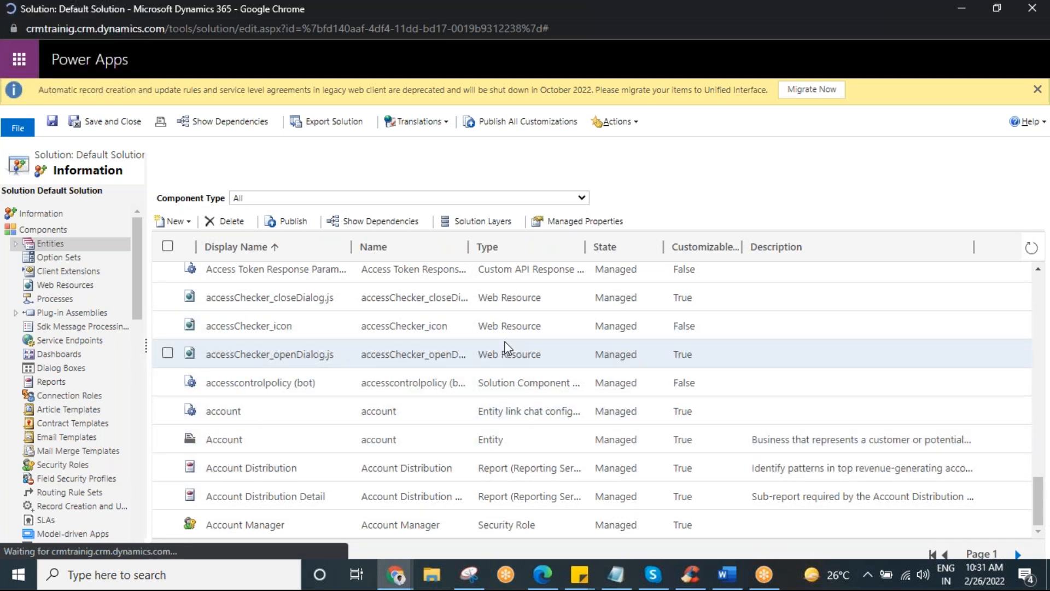
Expand Entities in the Default Solution, locate the Contact entity and expand it to show its components
click(16, 245)
scroll(84, 367, down, 15)
scroll(85, 373, down, 12)
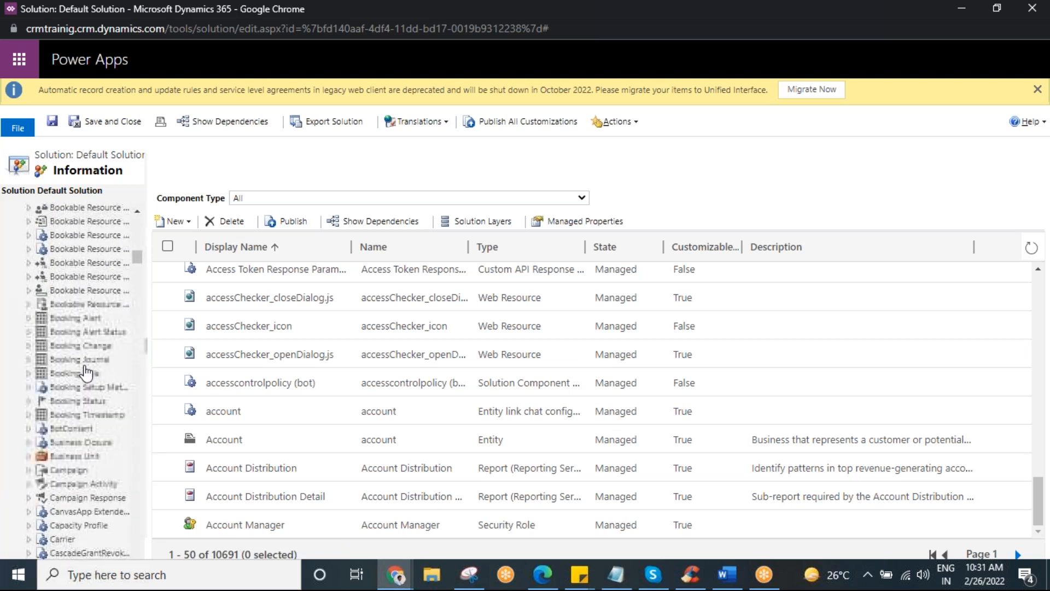
scroll(85, 389, down, 3)
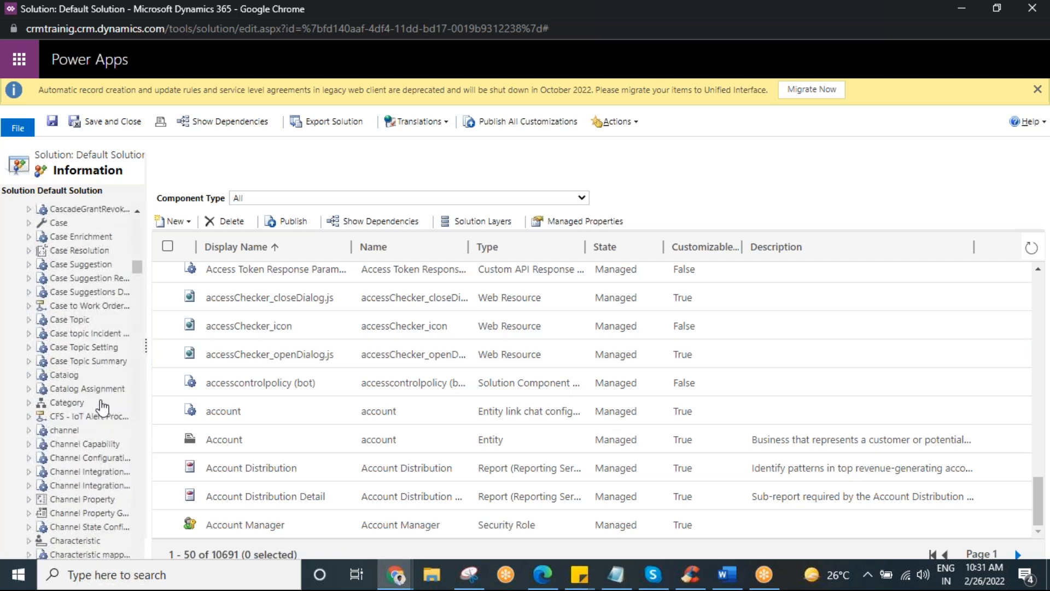
scroll(100, 419, up, 6)
scroll(101, 419, down, 10)
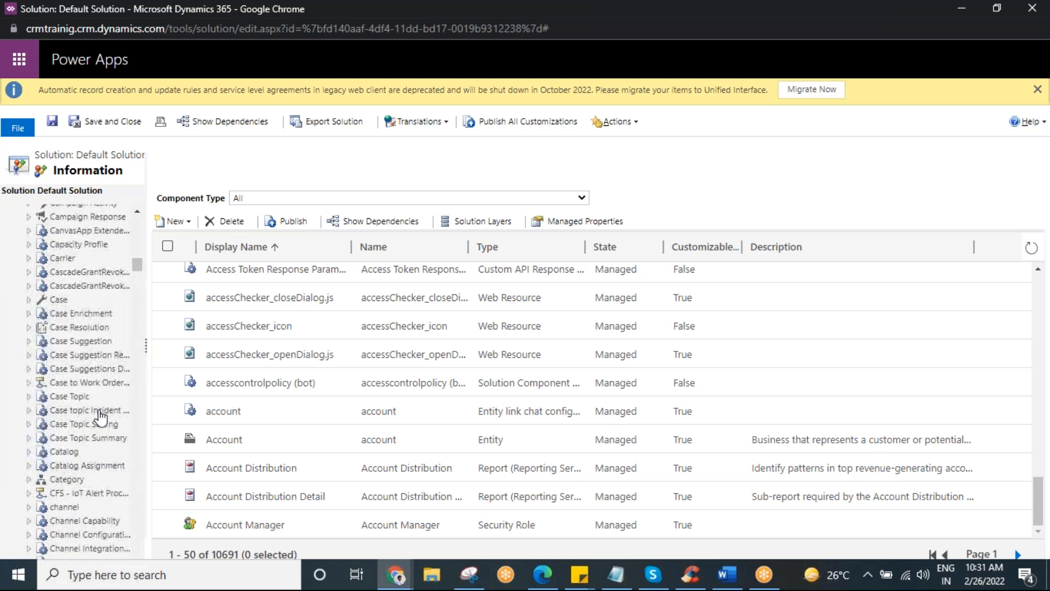
scroll(100, 418, down, 8)
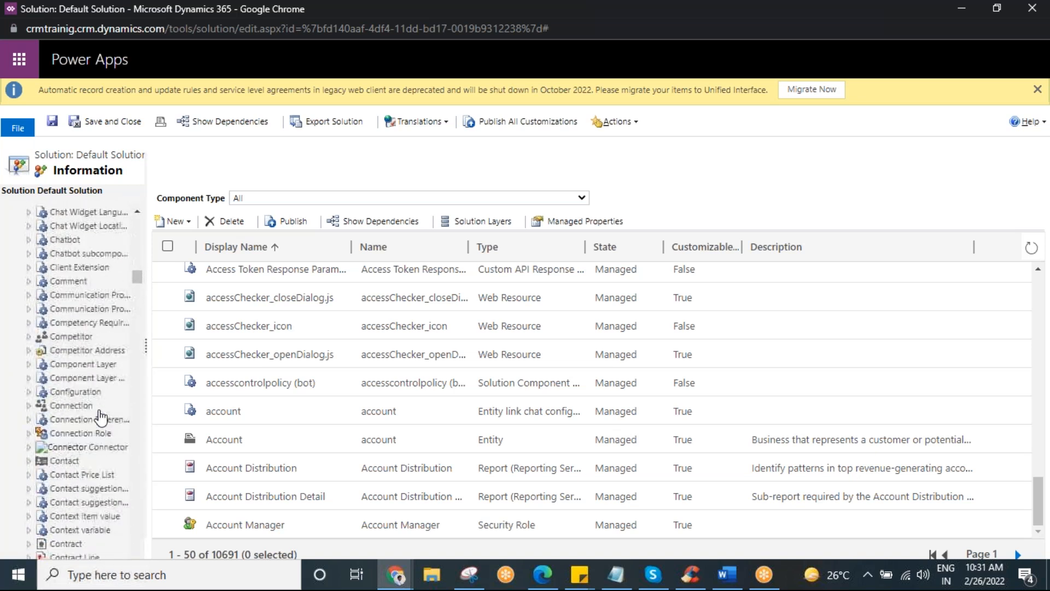
click(29, 387)
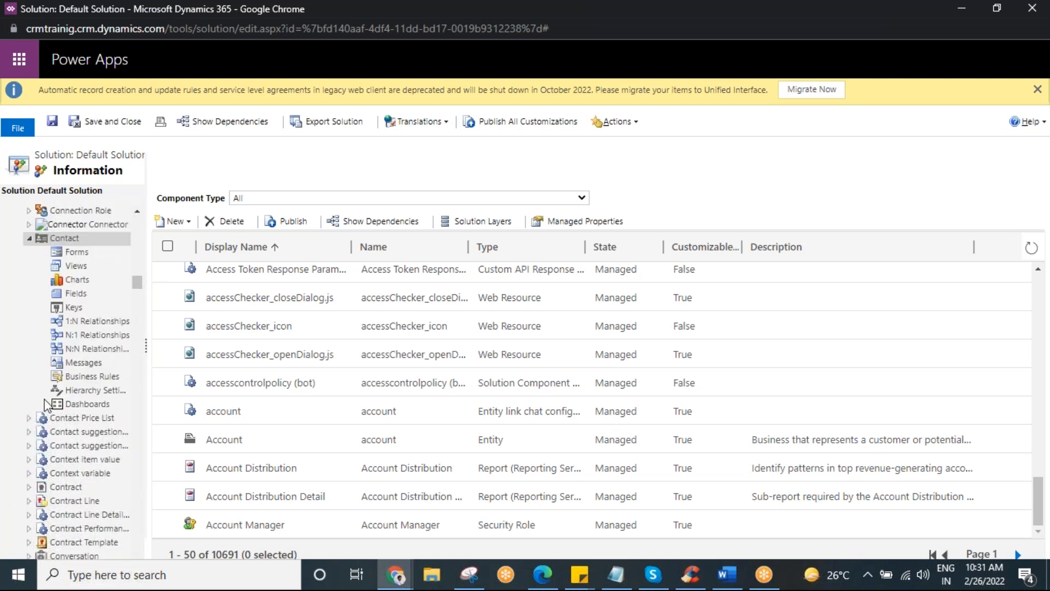
Open the Contact entity in the Default Solution and load its Forms
click(79, 241)
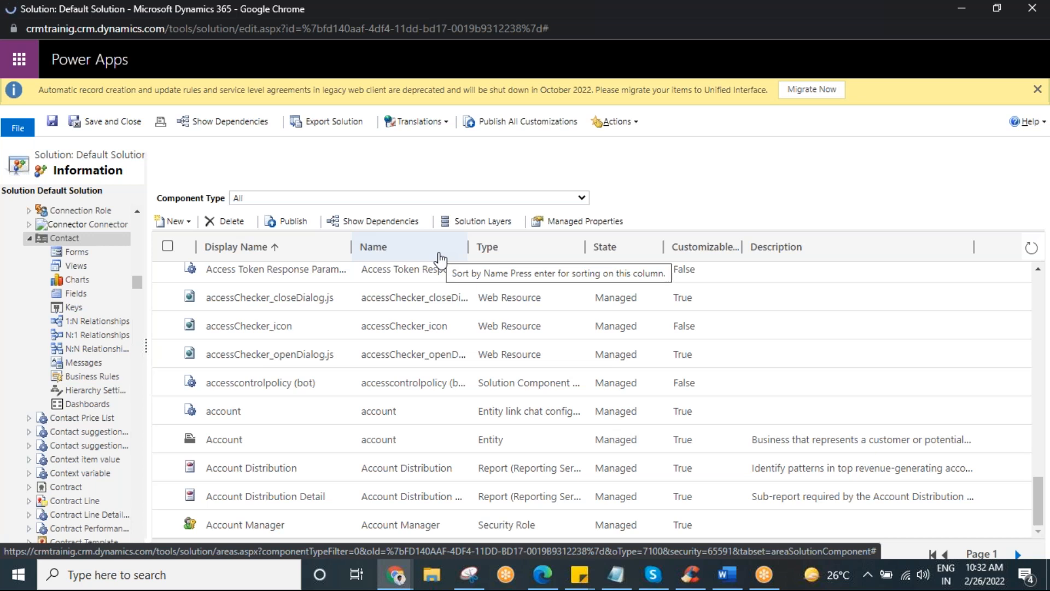
click(440, 256)
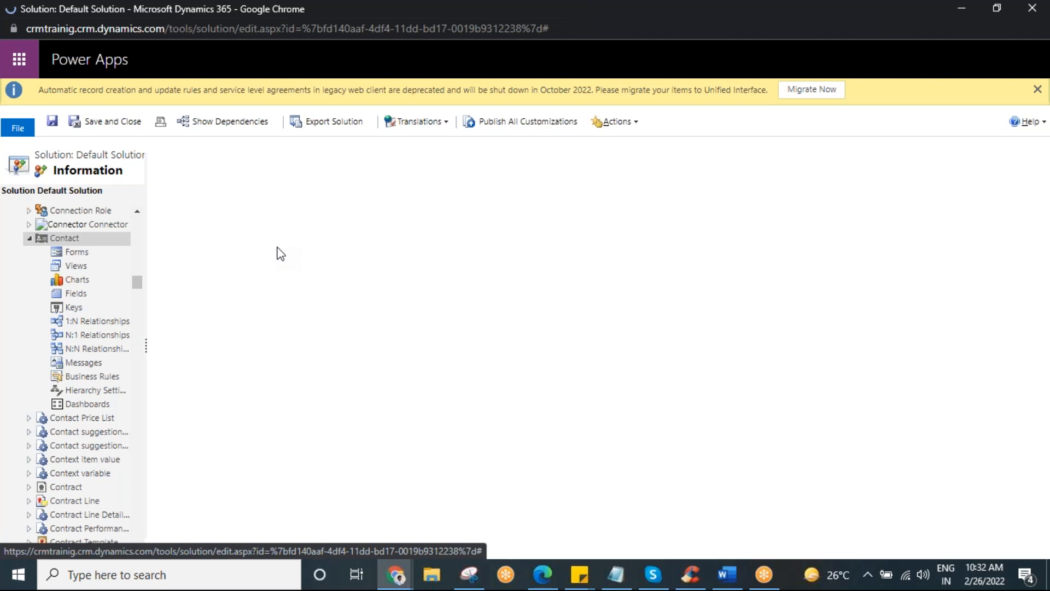
click(77, 254)
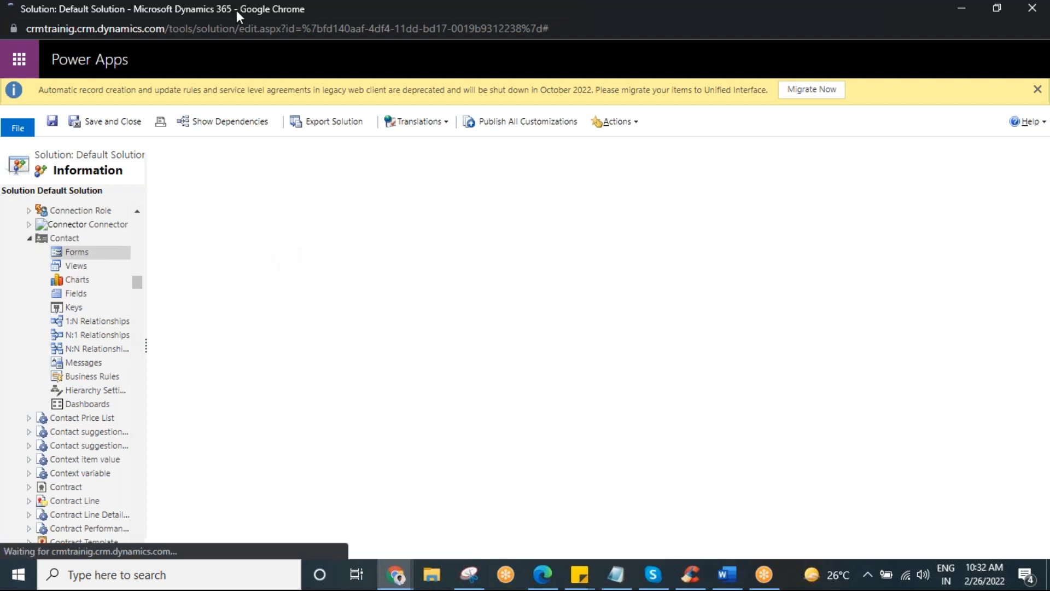
Restore the Default Solution window to a smaller size and open the Windows temporary files folder by running %temp%
double_click(236, 10)
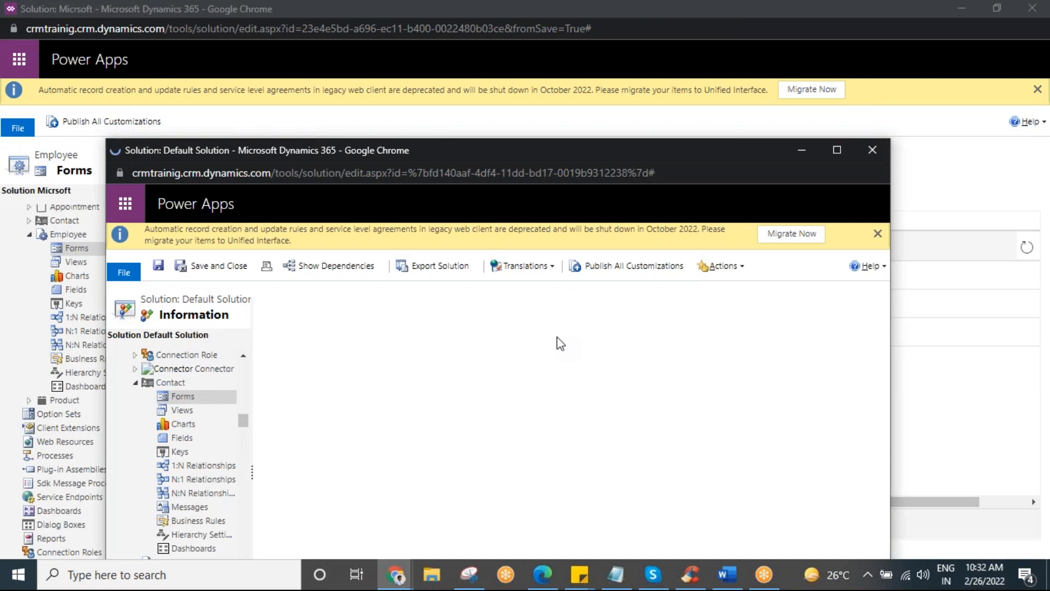
key(super+r)
text(%)
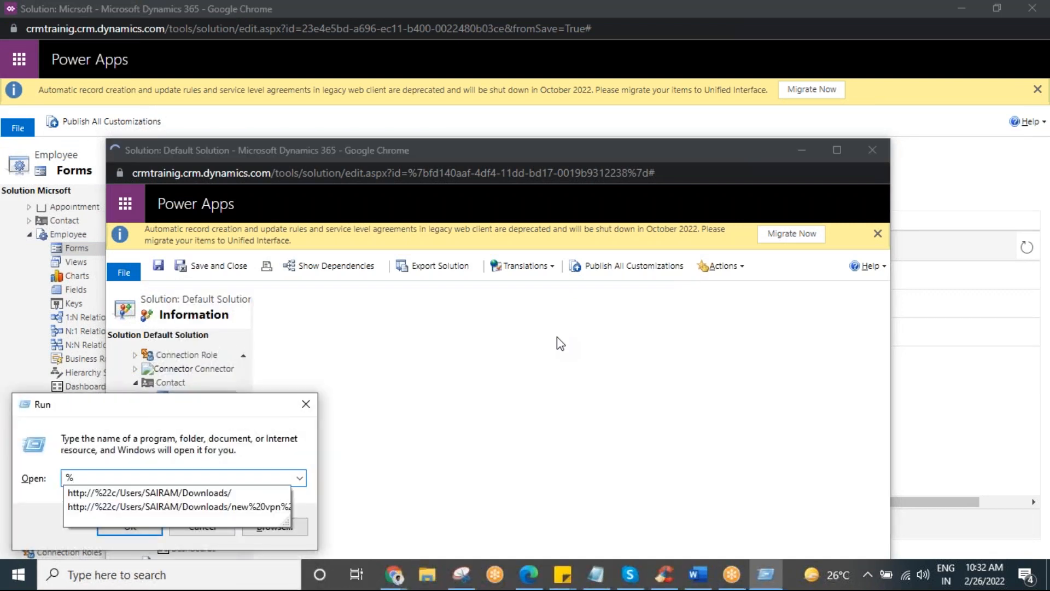
text(temp%)
key(Return)
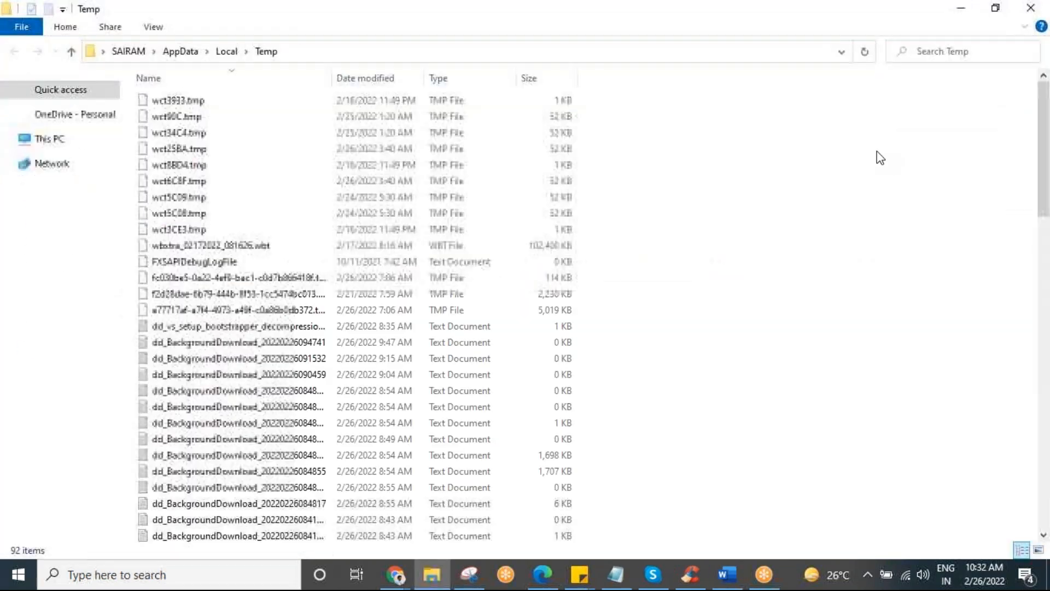
Permanently delete everything in the Temp folder and close the folder window while the deletion runs
key(ctrl+a)
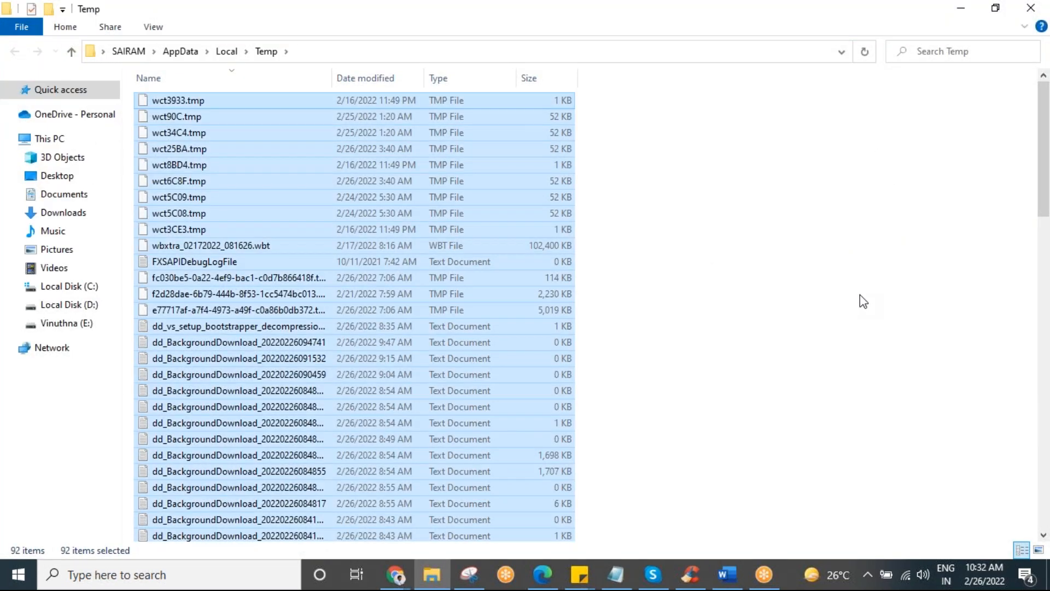
key(shift+Delete)
key(Return)
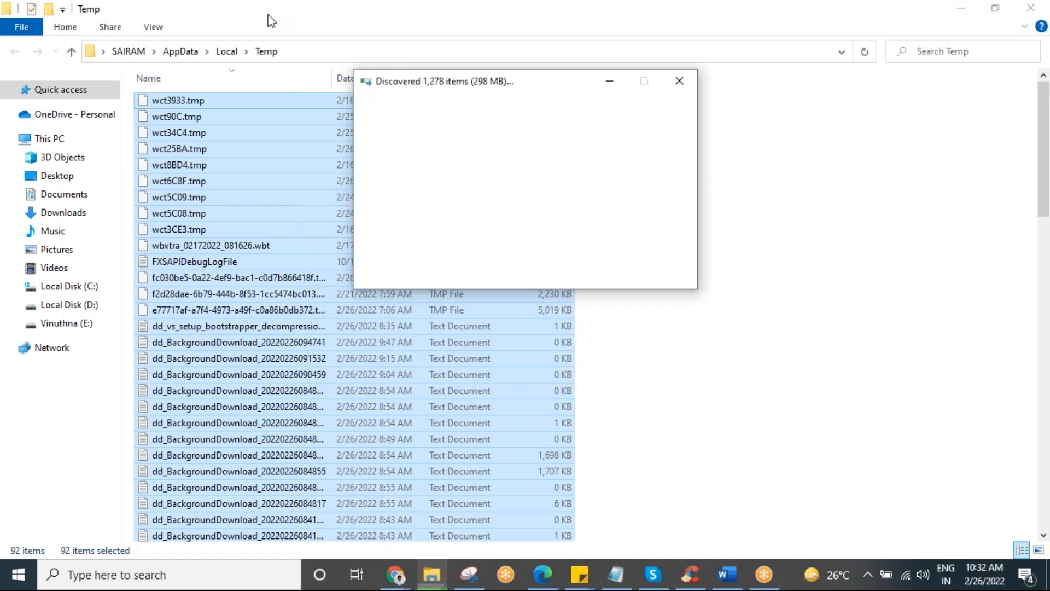
double_click(268, 21)
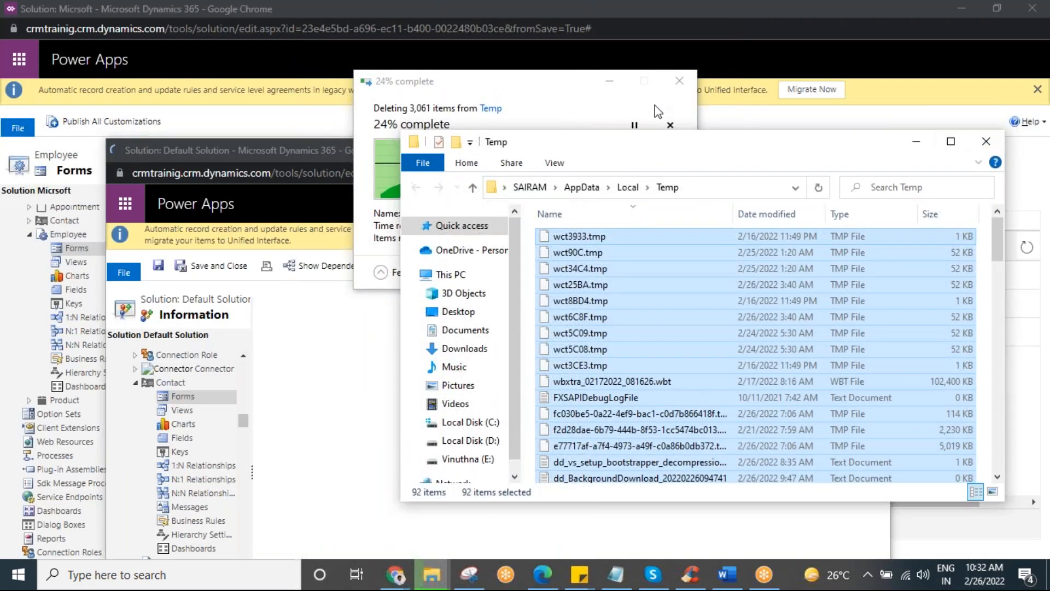
click(987, 142)
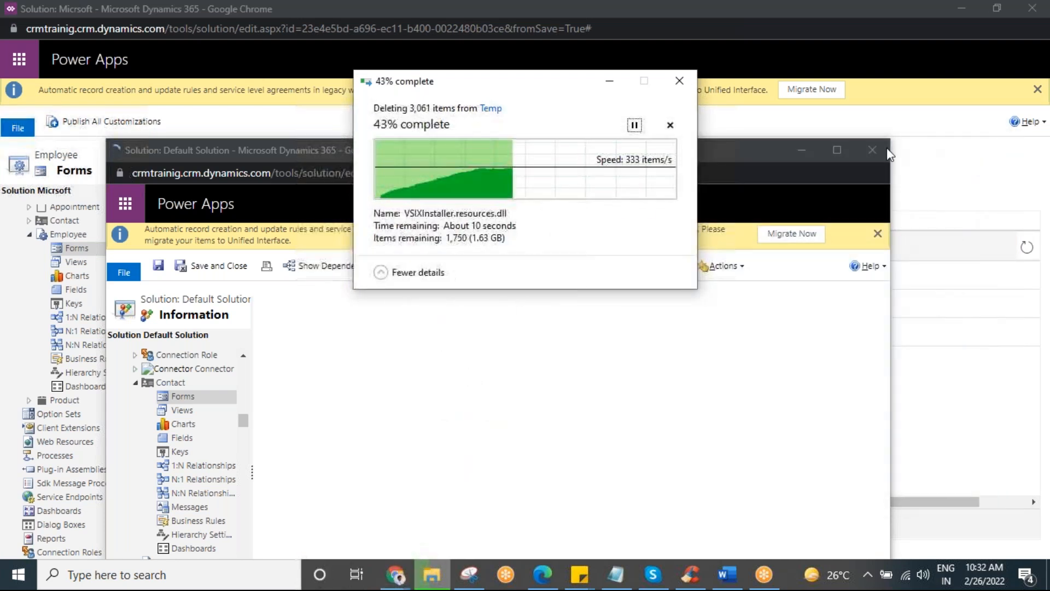
Close the Default Solution window and open the main form named Contact from the Contact entity's Forms in the Micrsoft solution
click(882, 155)
click(880, 149)
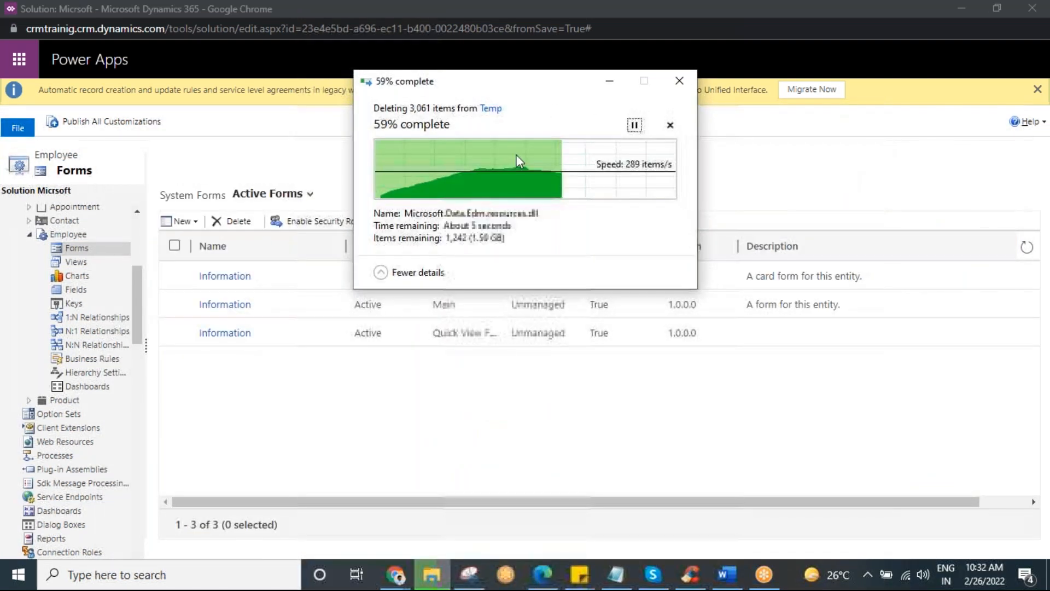
click(29, 221)
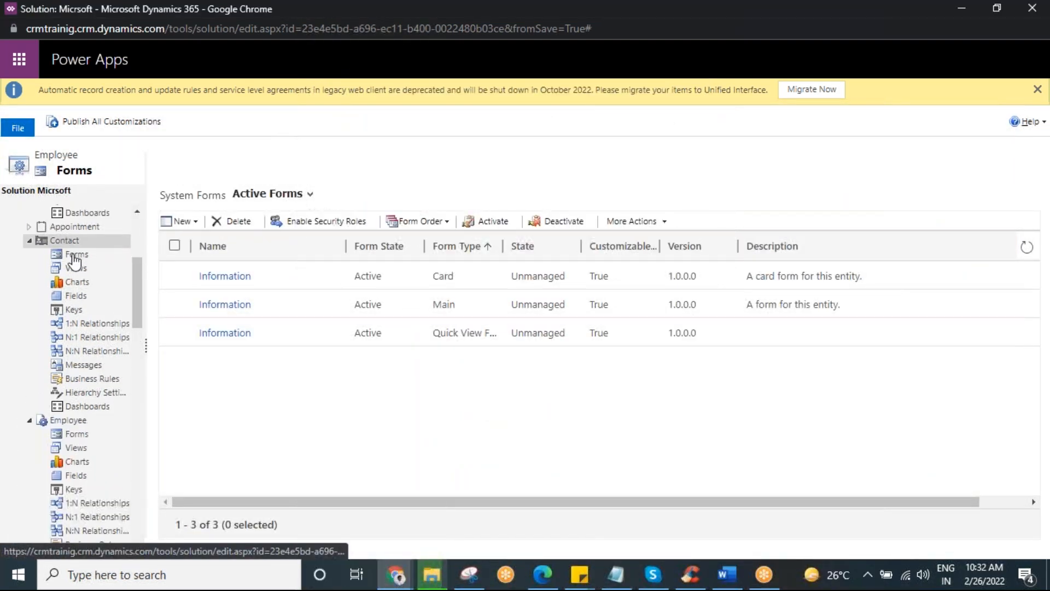
click(75, 256)
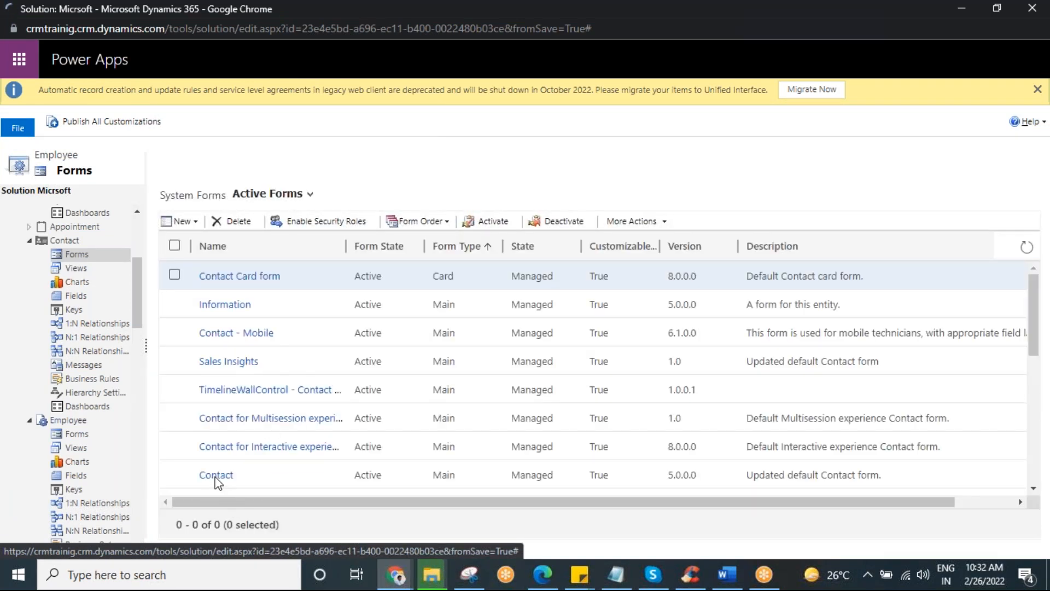
click(225, 481)
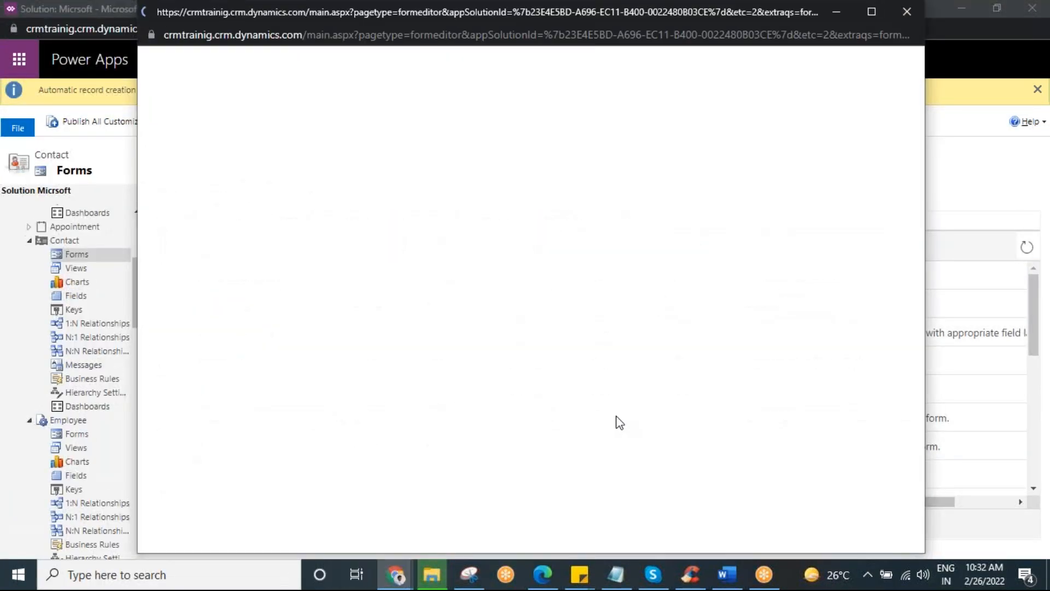
Skip all current temp files that are in use and dismiss the remaining deletion dialogs
click(378, 212)
click(579, 241)
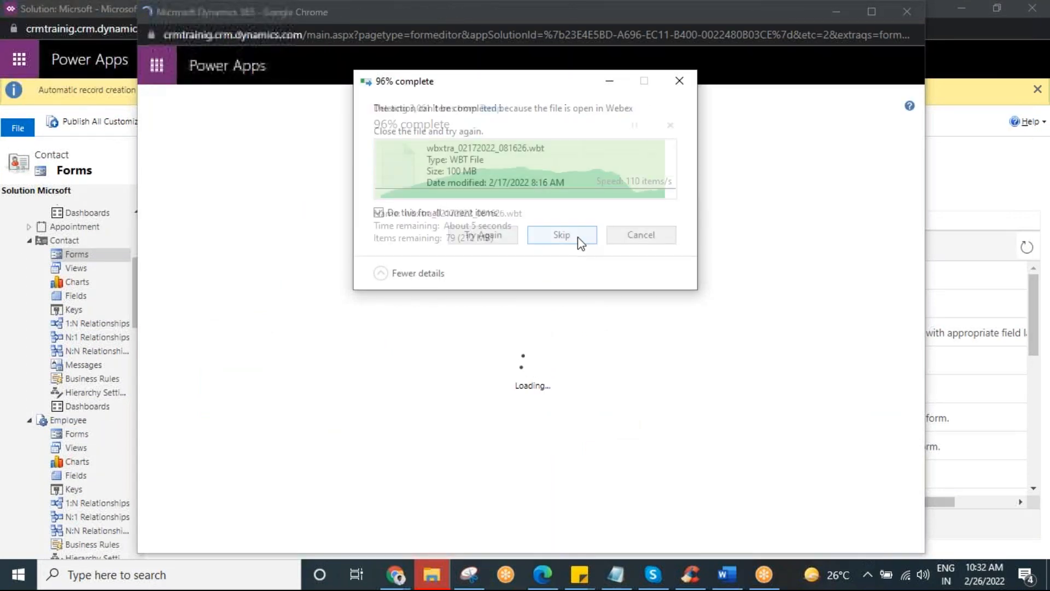
click(679, 81)
click(449, 224)
click(680, 81)
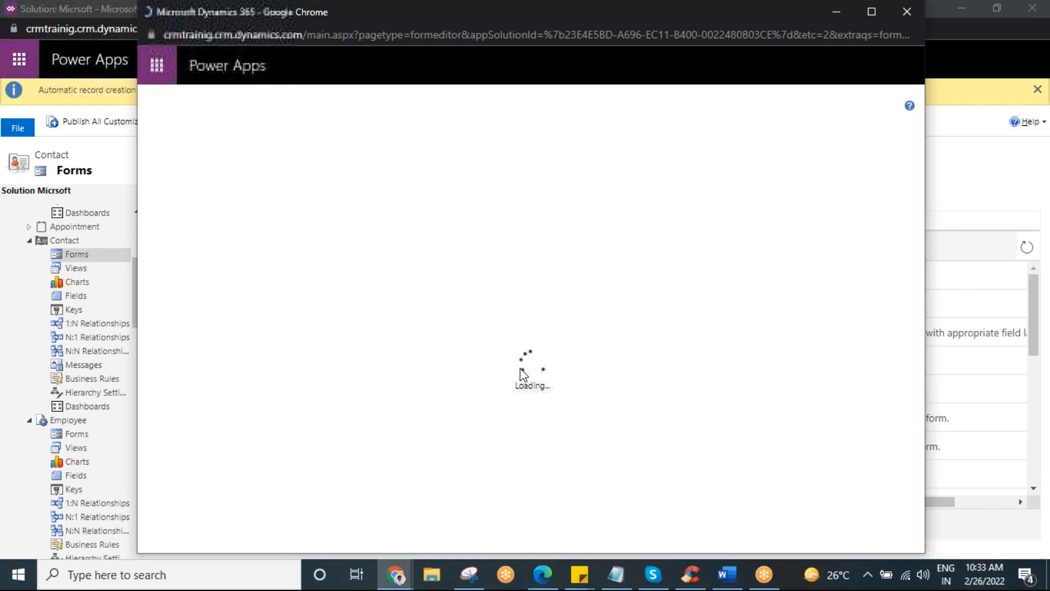
Check the open contact record, return to the form editor that is loading and close it
click(396, 575)
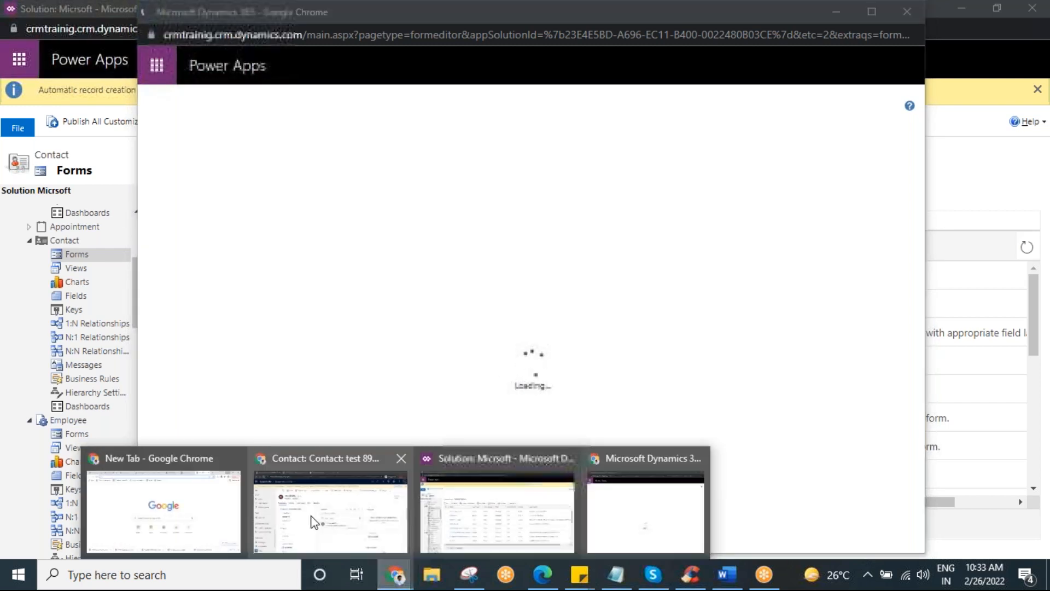
click(314, 522)
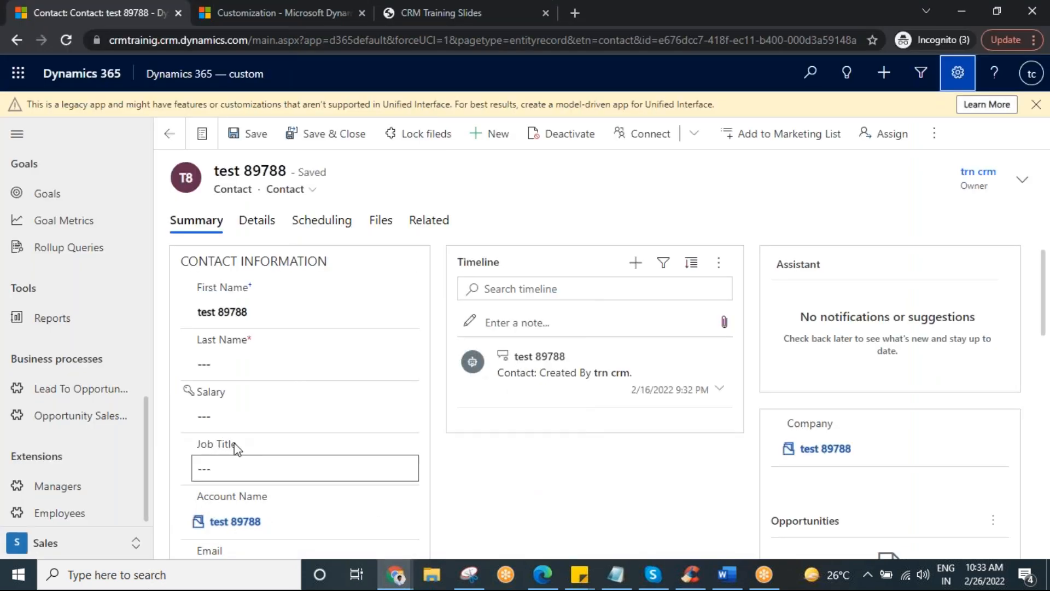
click(396, 574)
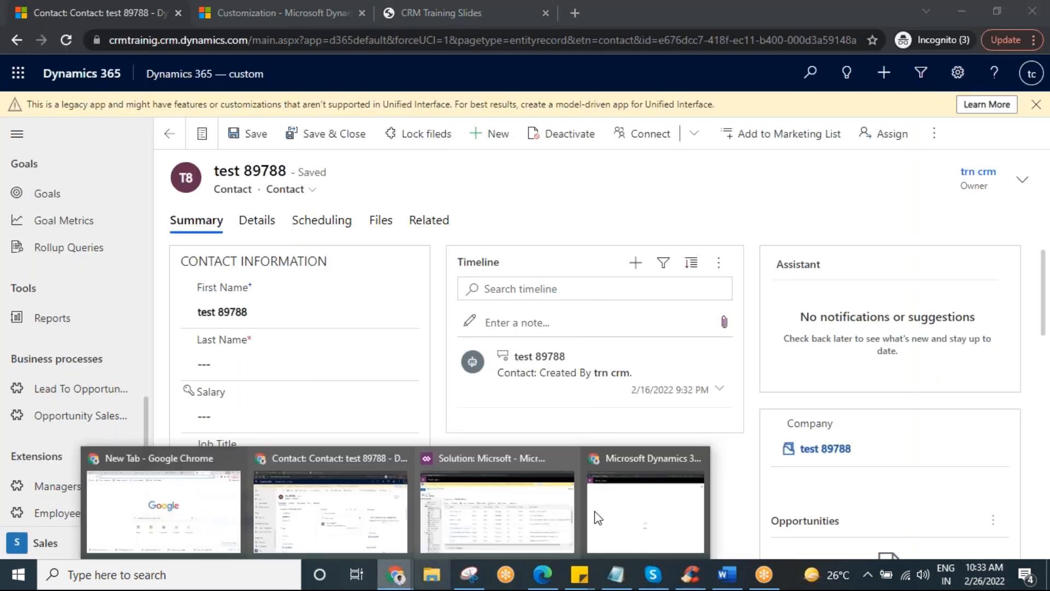
click(645, 513)
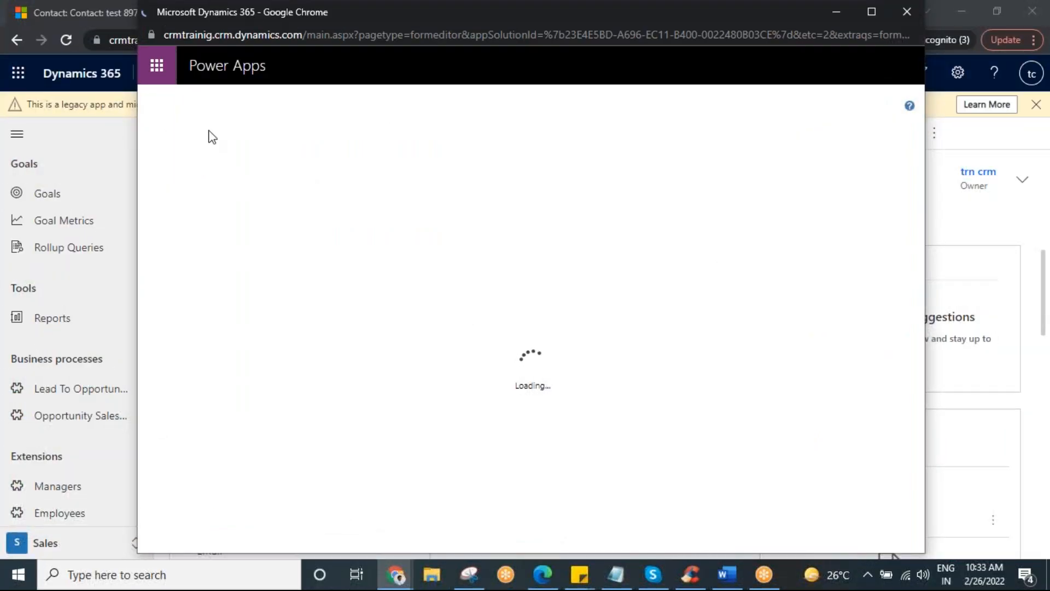
drag(262, 11, 210, 155)
click(852, 156)
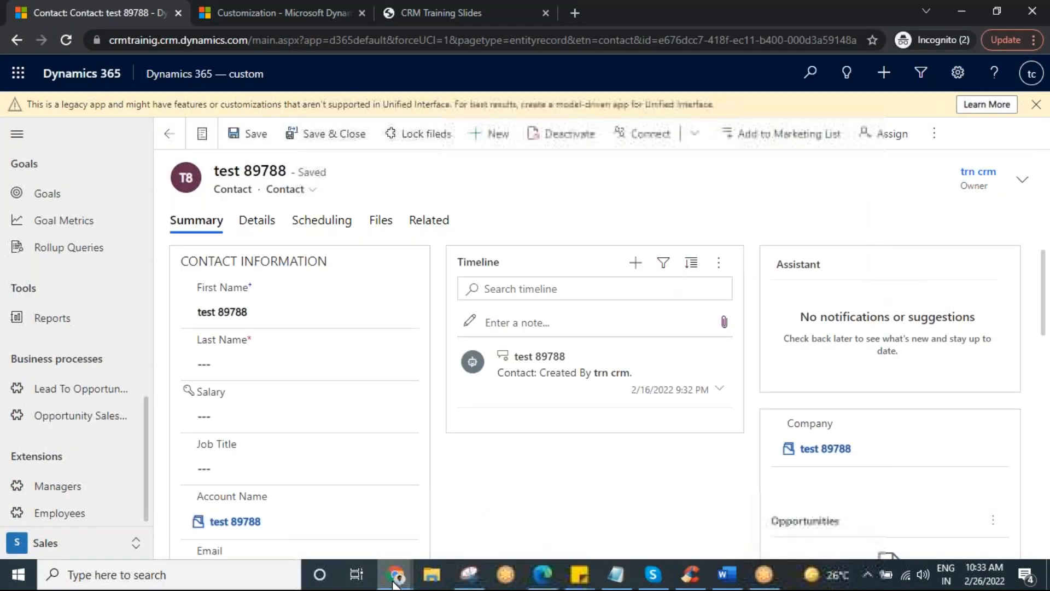
Reopen the Contact main form from the Micrsoft solution's Contact forms and maximise the form editor window
click(393, 580)
click(557, 503)
click(240, 478)
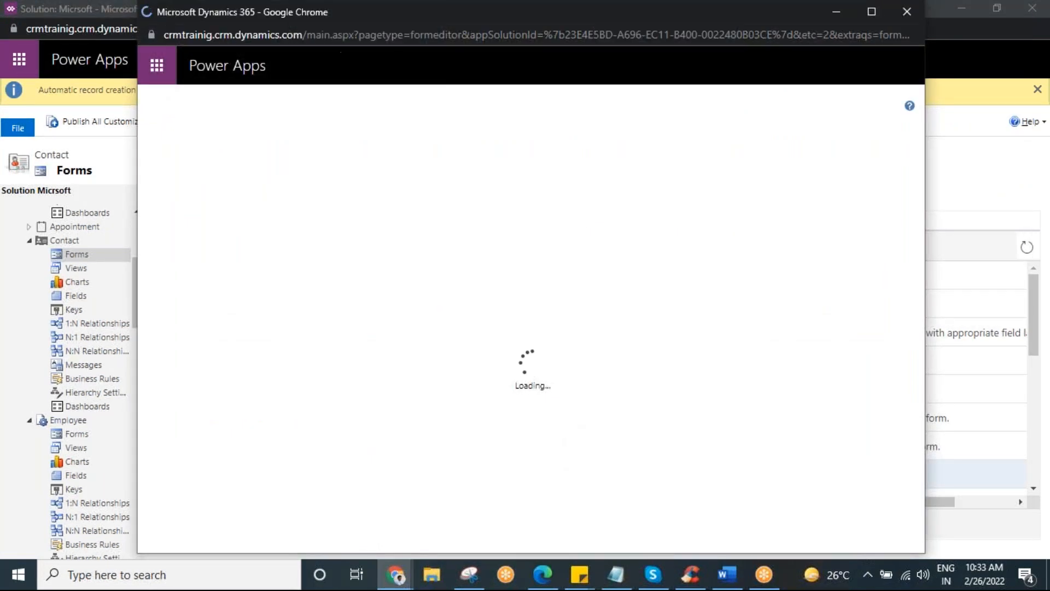
double_click(282, 9)
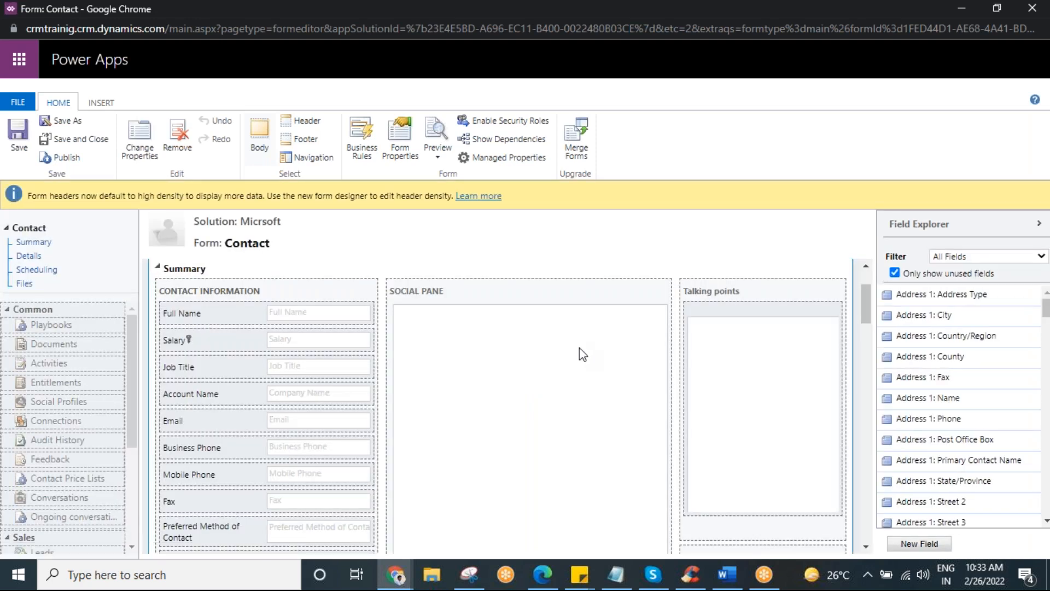
Compare the form editor's header and Summary section with the Summary of the contact record
scroll(582, 350, down, 1)
scroll(582, 347, up, 3)
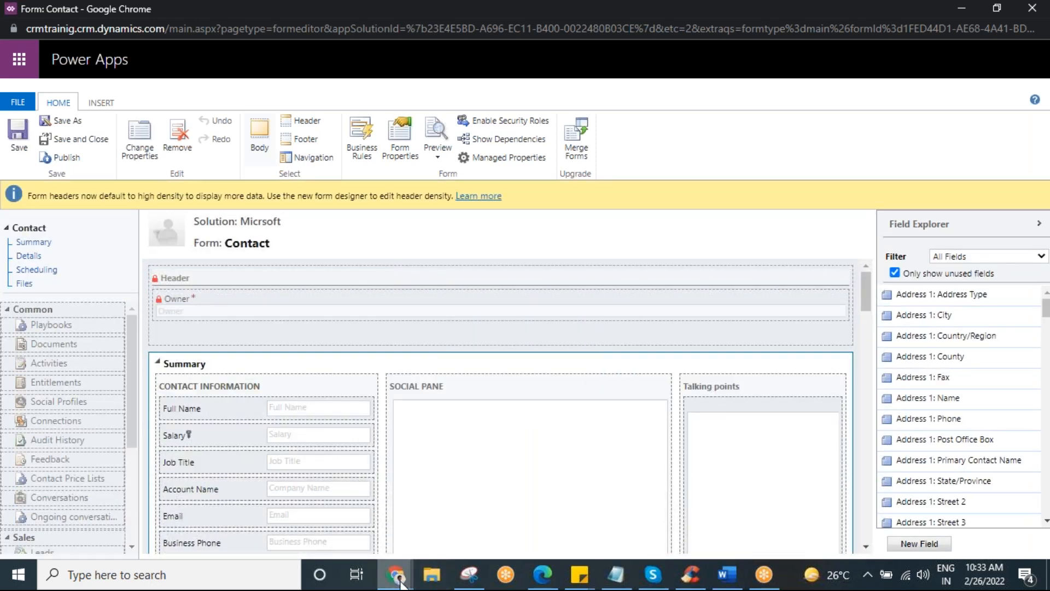
mouse_move(401, 583)
click(383, 517)
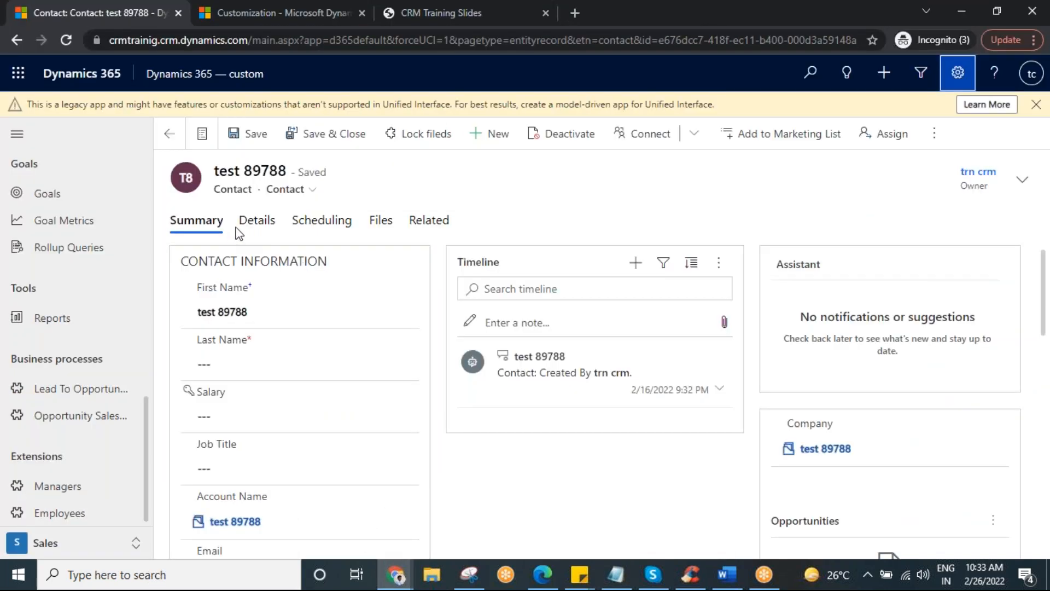
key(alt+Tab)
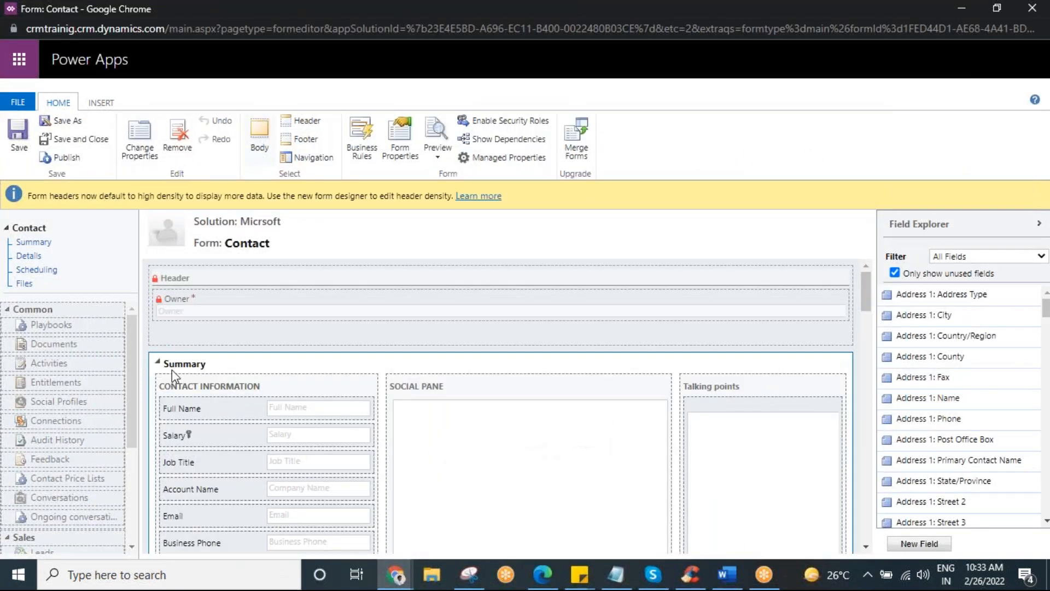
Examine the Summary, Details, Scheduling and Files sections of the Contact form in the editor
scroll(357, 398, down, 10)
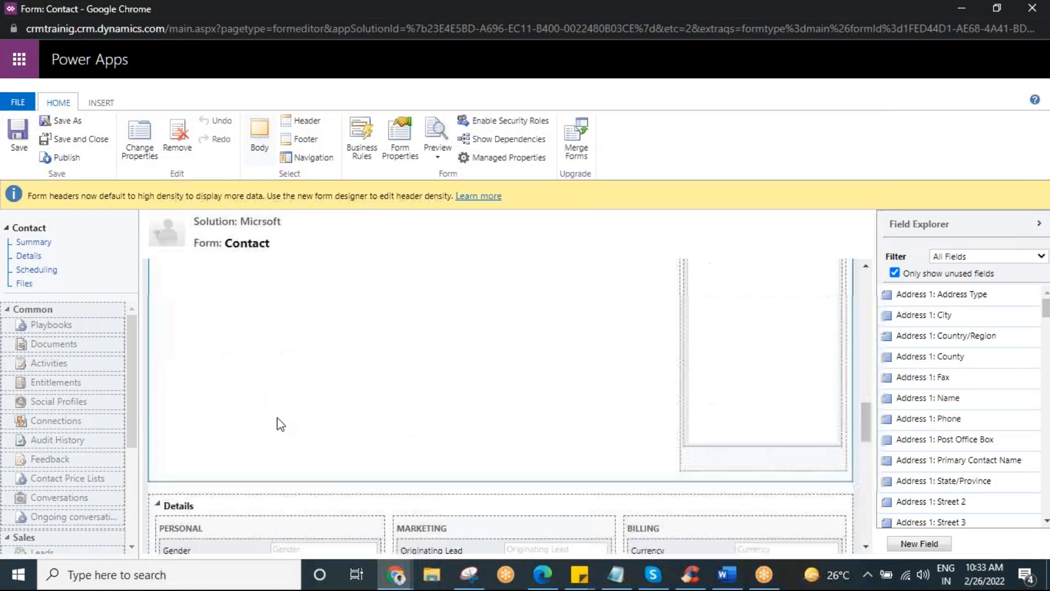
scroll(225, 409, down, 10)
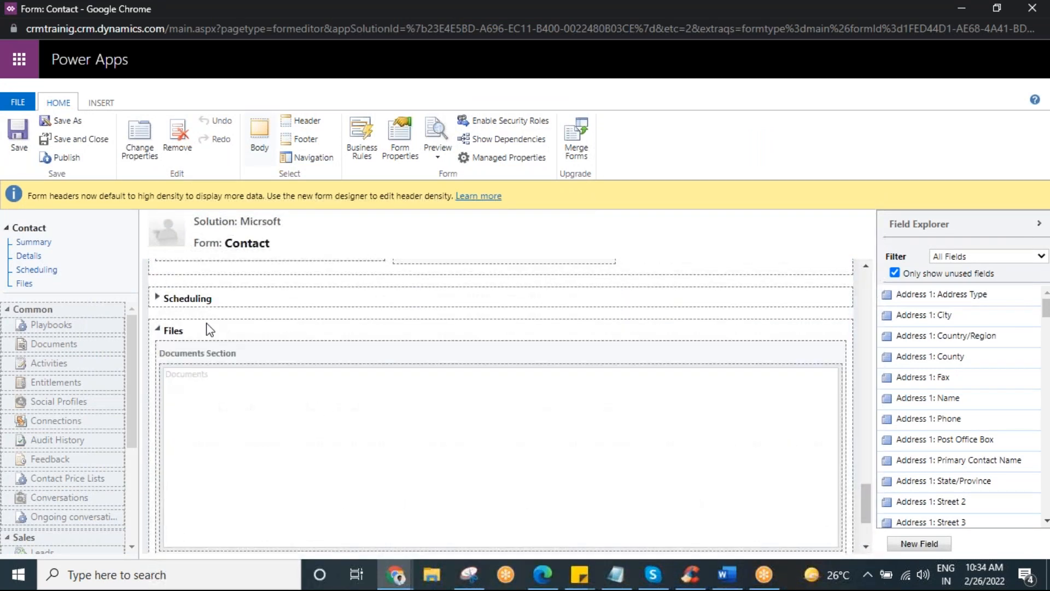
scroll(494, 377, up, 20)
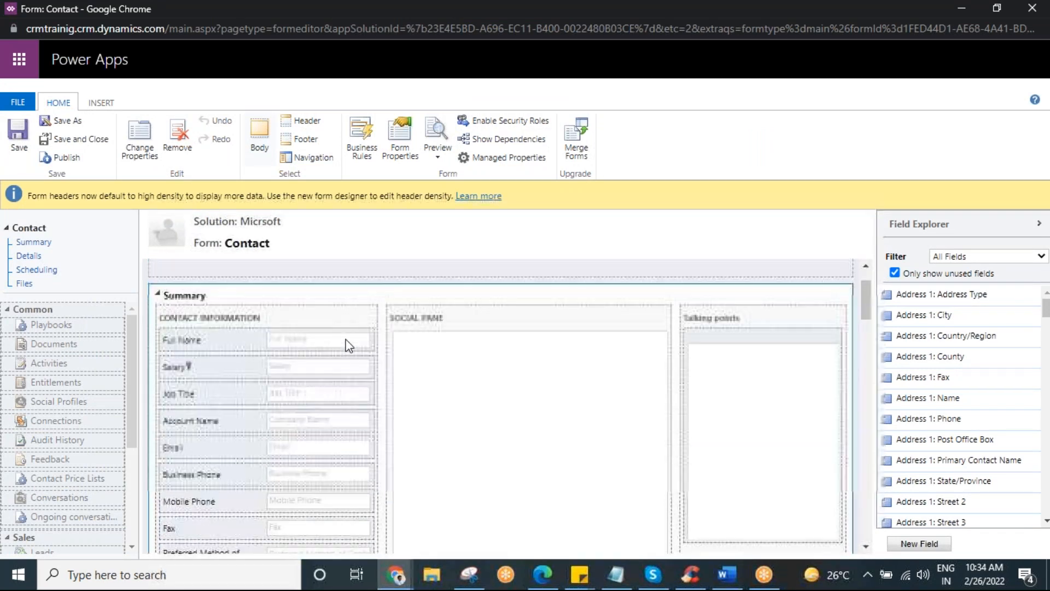
scroll(285, 409, down, 3)
scroll(236, 334, up, 2)
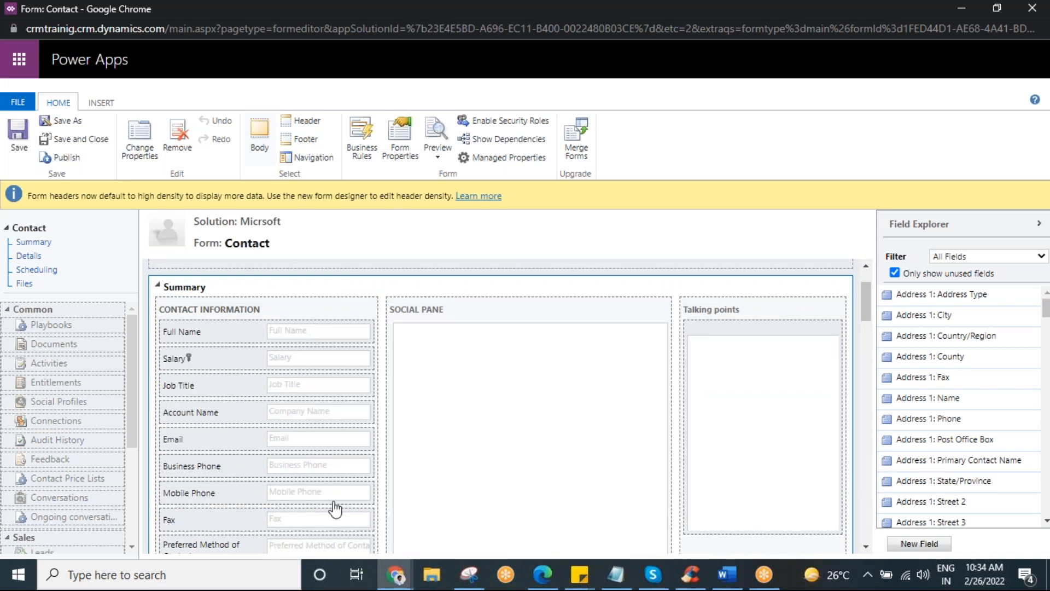
Compare the Contact Information fields on the contact record with those in the form editor
key(alt+Tab)
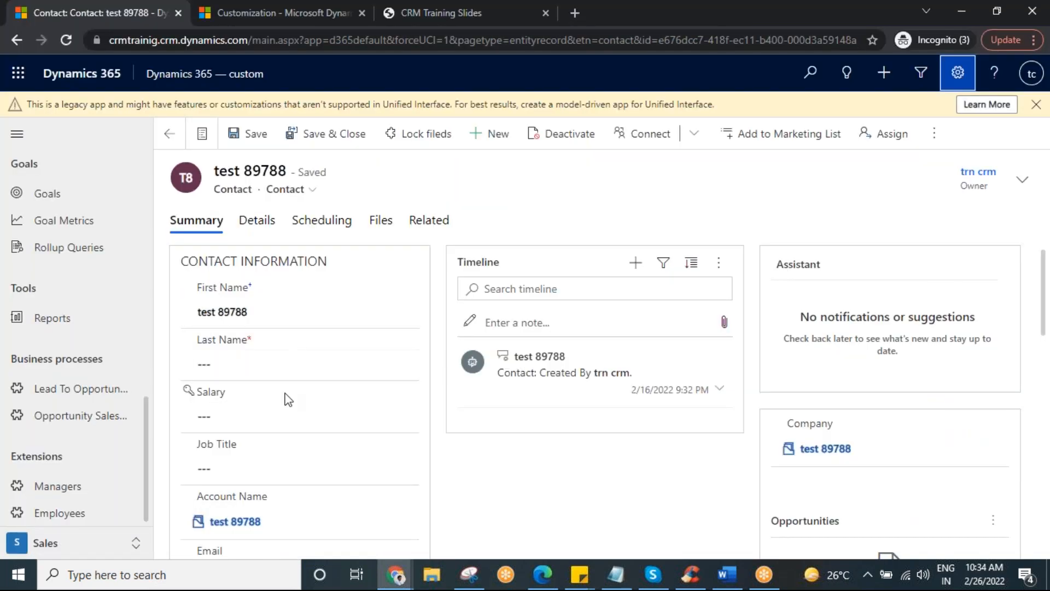
scroll(305, 520, down, 3)
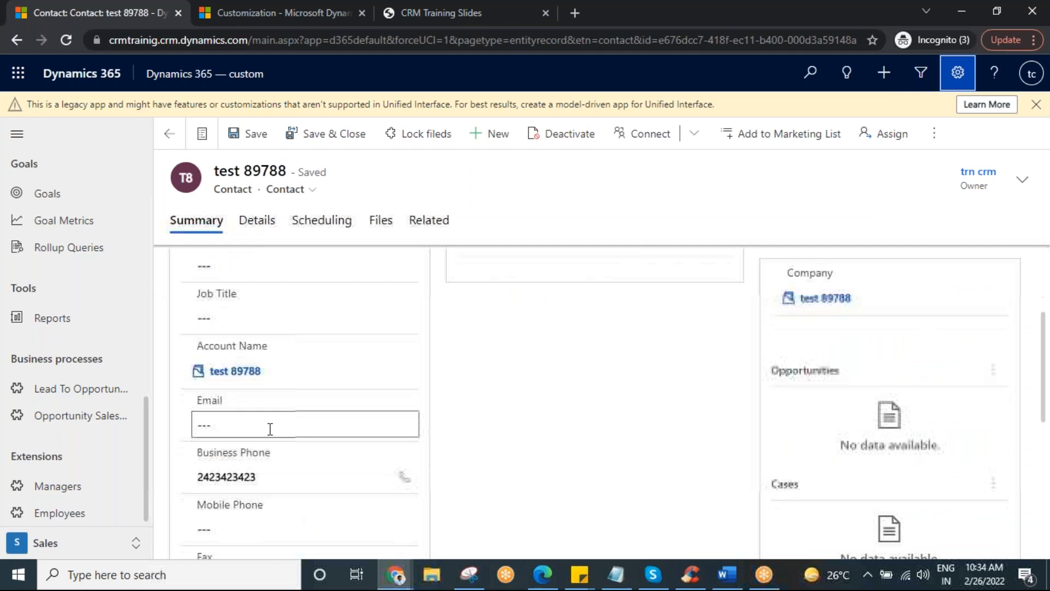
scroll(459, 476, up, 3)
key(alt+Tab)
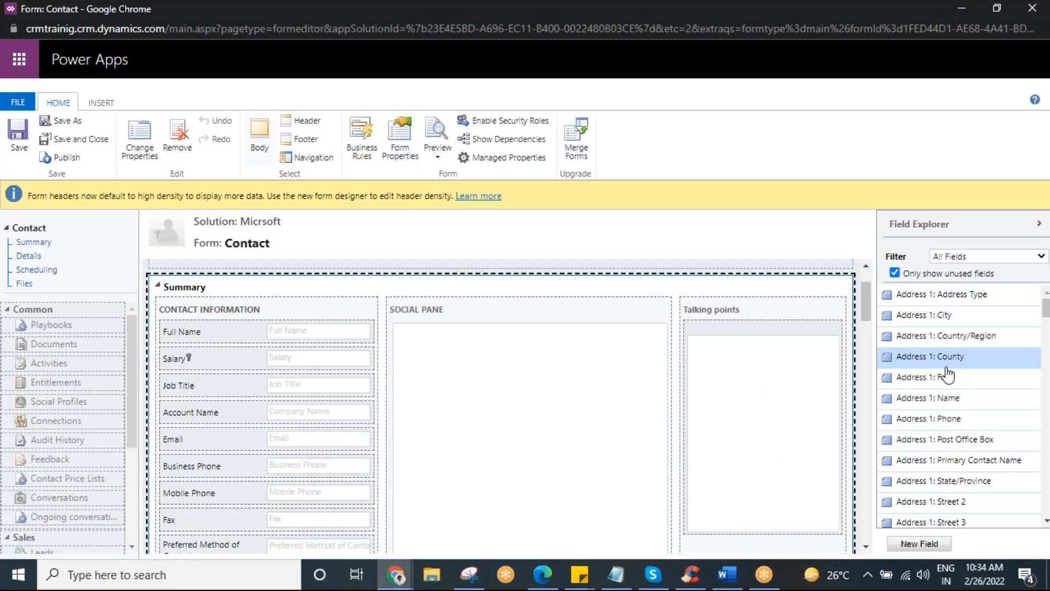
Add the unused Annual Income field to the Contact Information section and move it directly below Full Name
scroll(982, 410, down, 6)
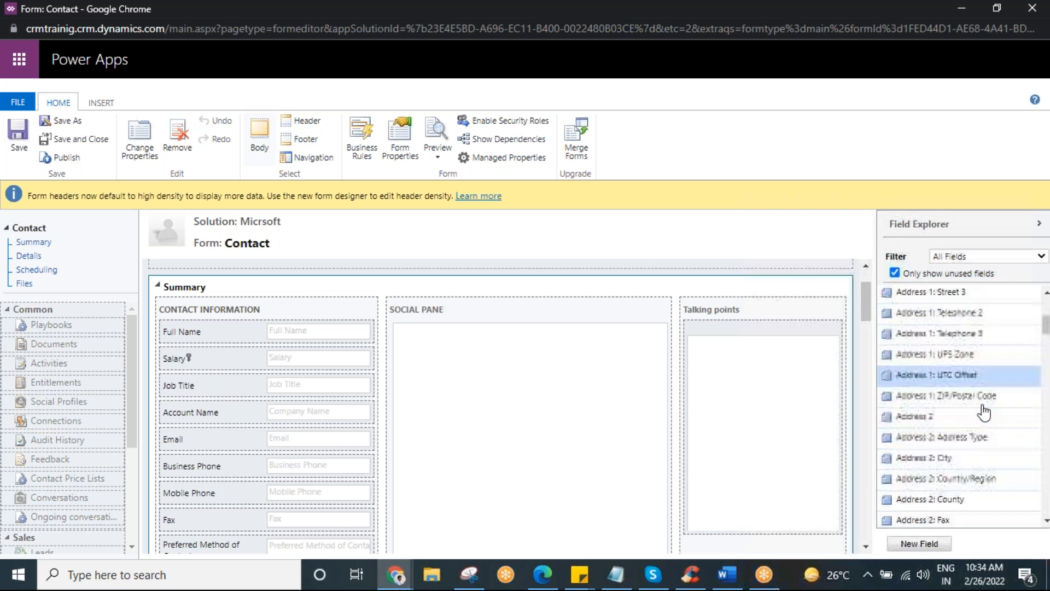
scroll(982, 411, down, 10)
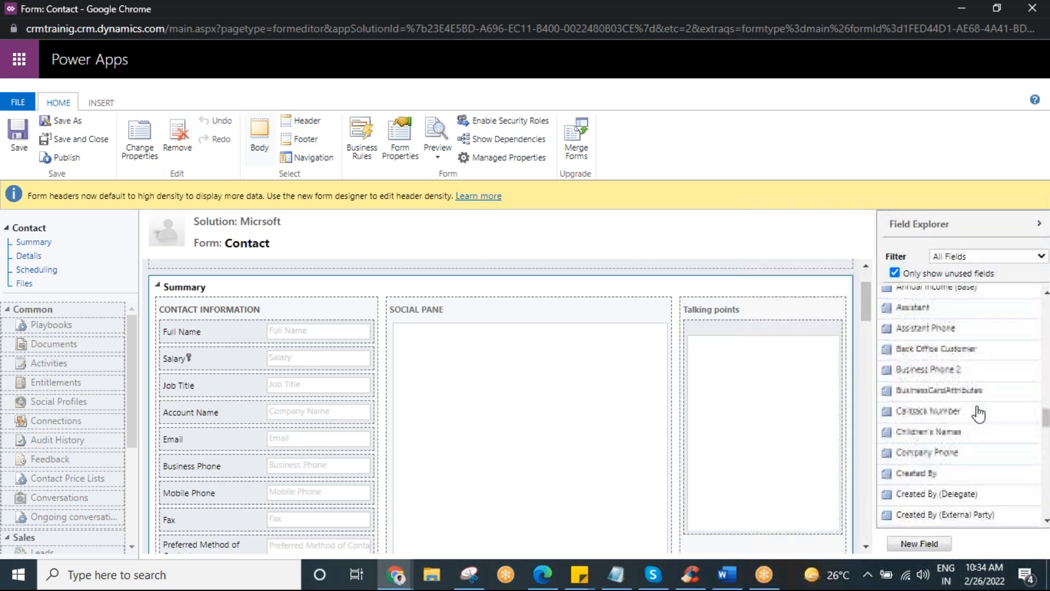
drag(928, 343, 238, 374)
key(Down)
key(Down)
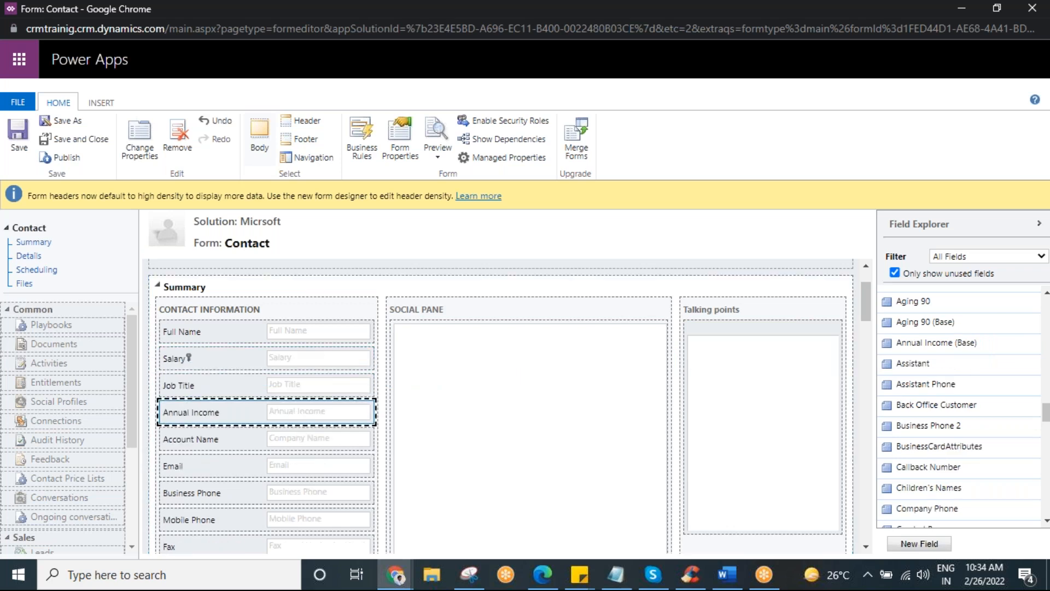
key(Up)
key(Up)
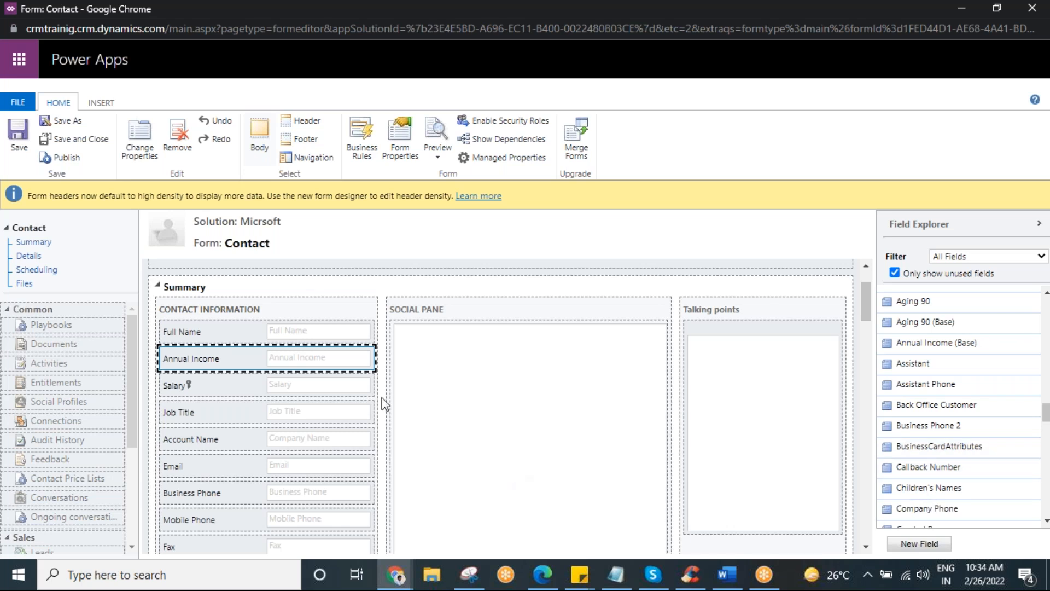
click(921, 546)
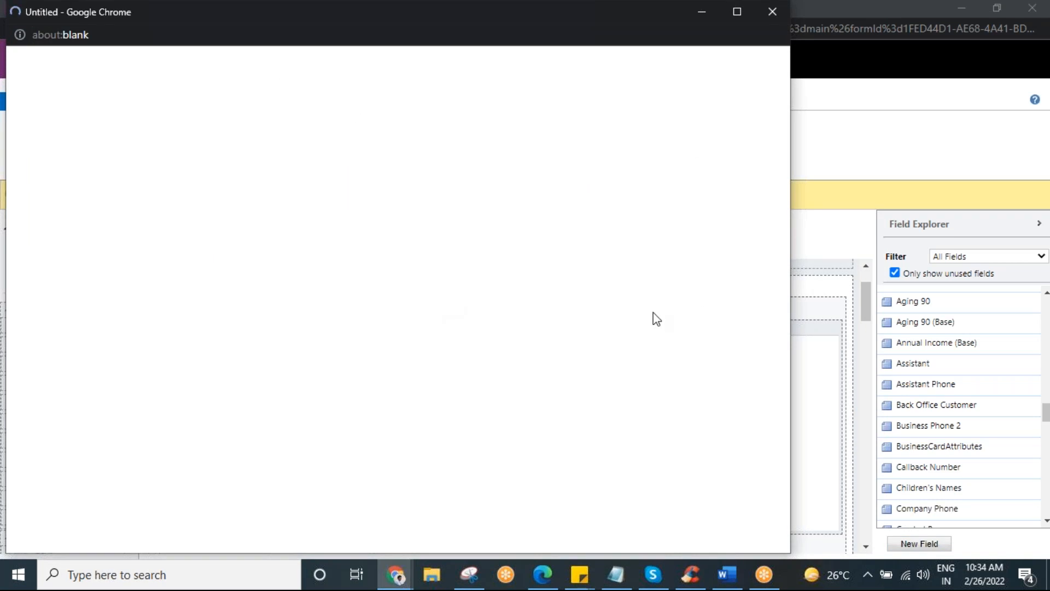
drag(243, 15, 291, 52)
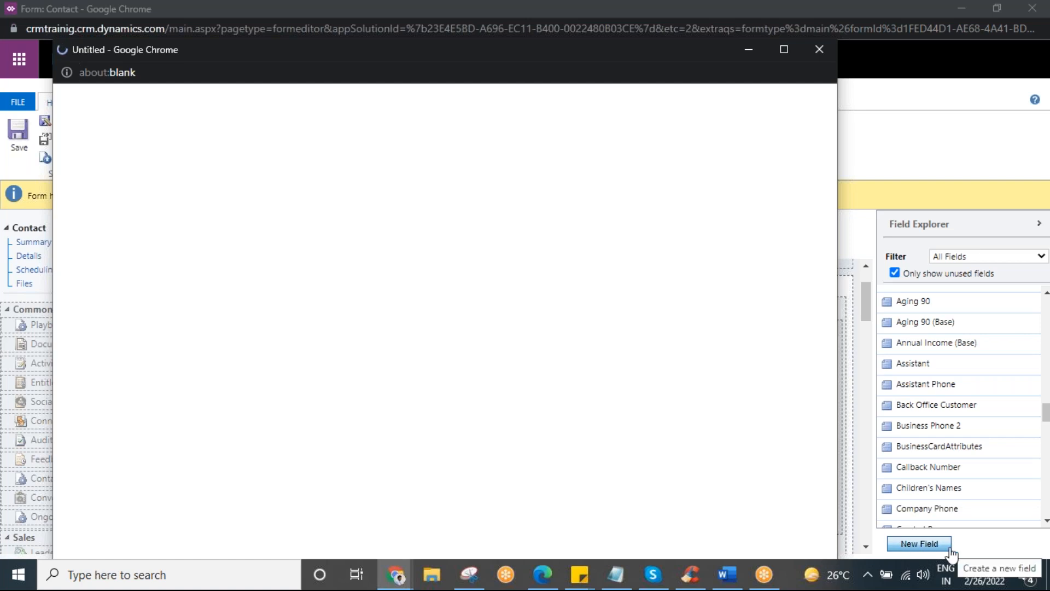
drag(194, 54, 166, 164)
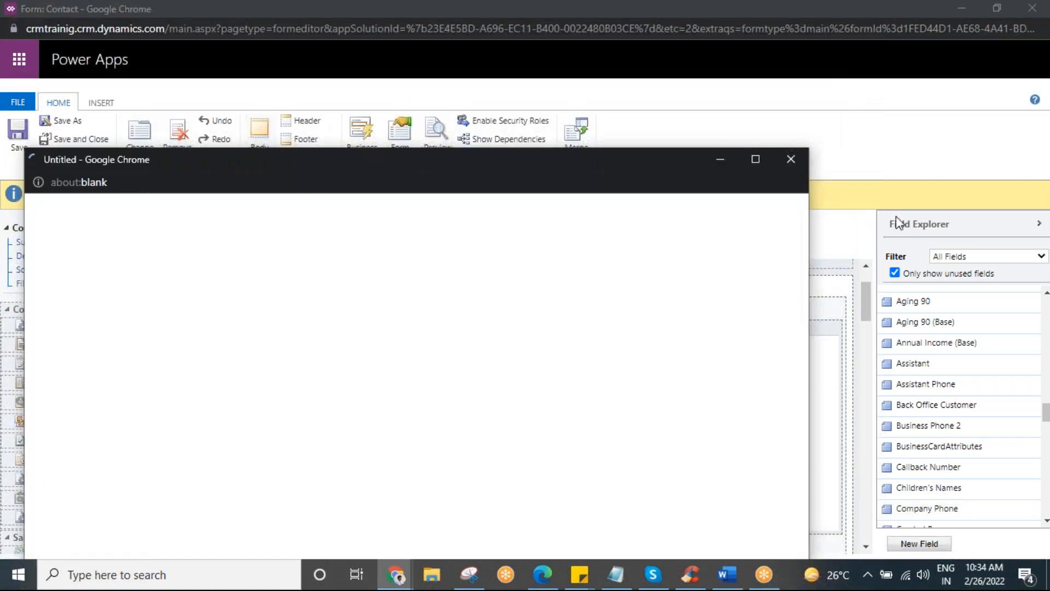
click(791, 160)
Create a new Contact field with display name and name Branch, data type Single Line of Text, and save and close it
click(919, 543)
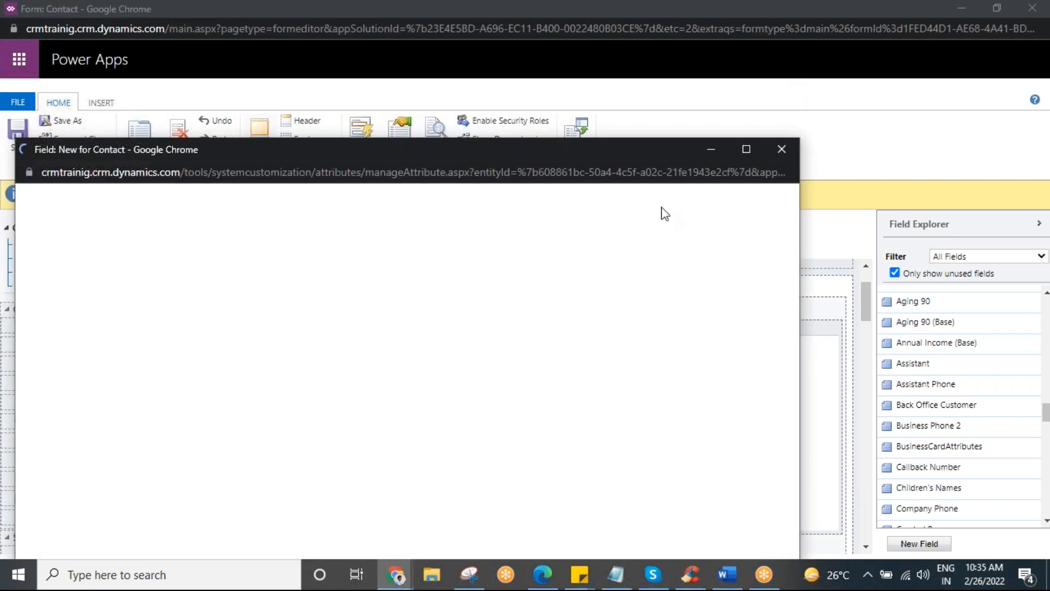
click(787, 149)
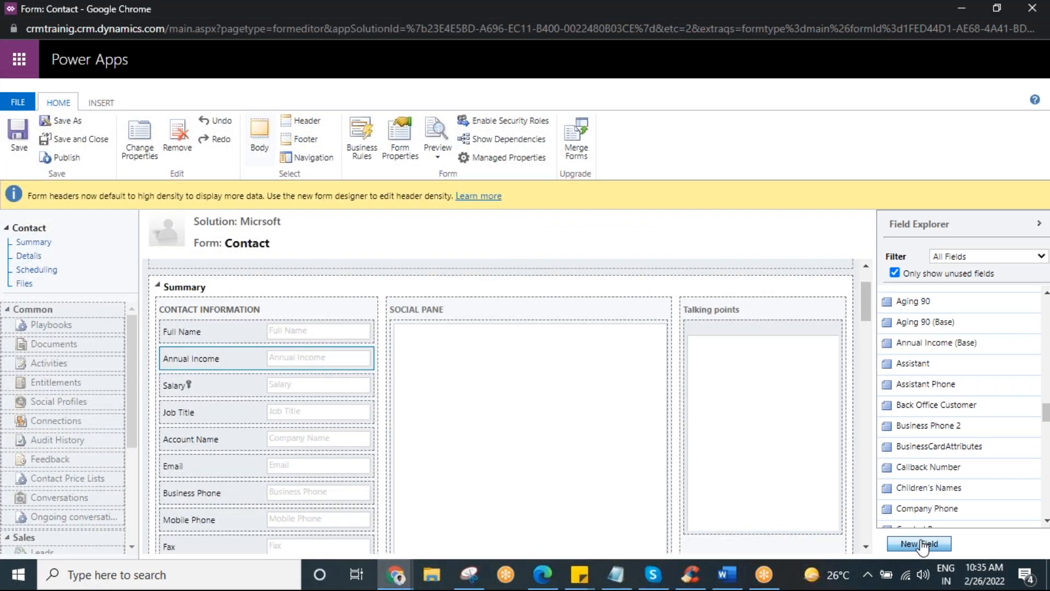
click(920, 543)
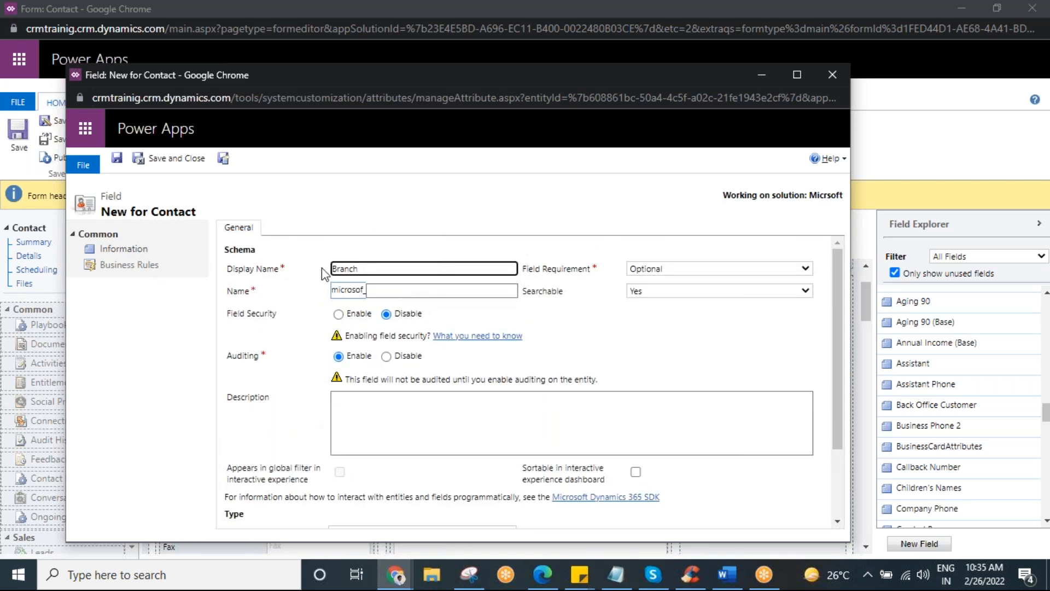
click(399, 290)
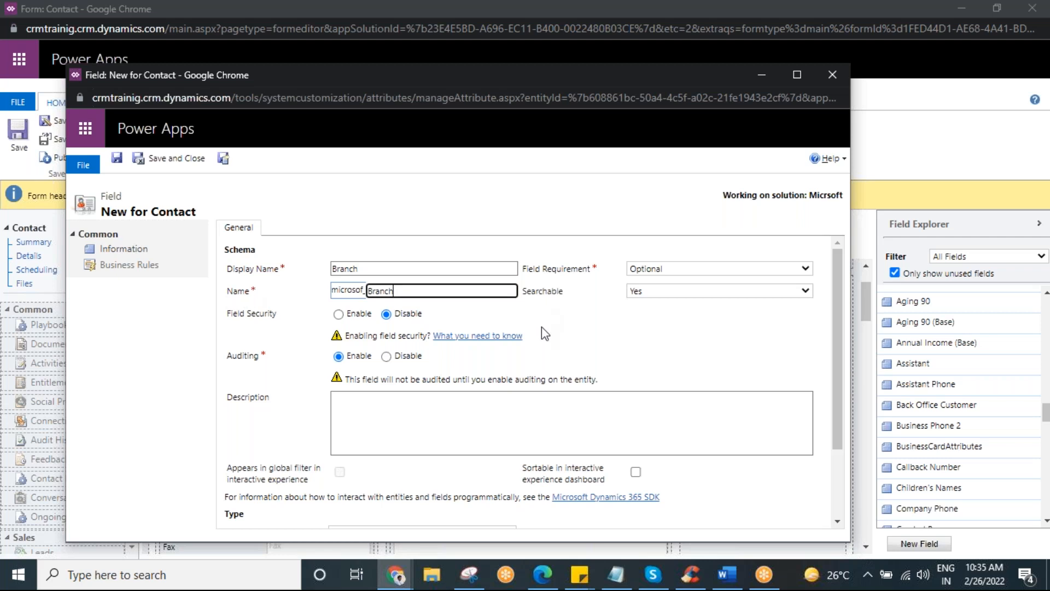
scroll(546, 331, down, 3)
click(395, 432)
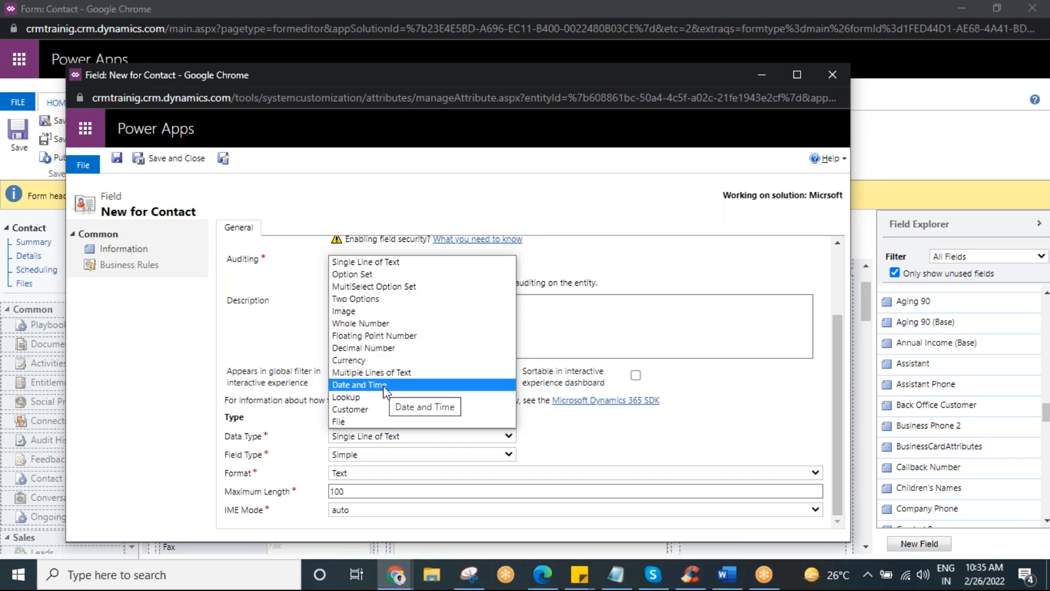
click(397, 263)
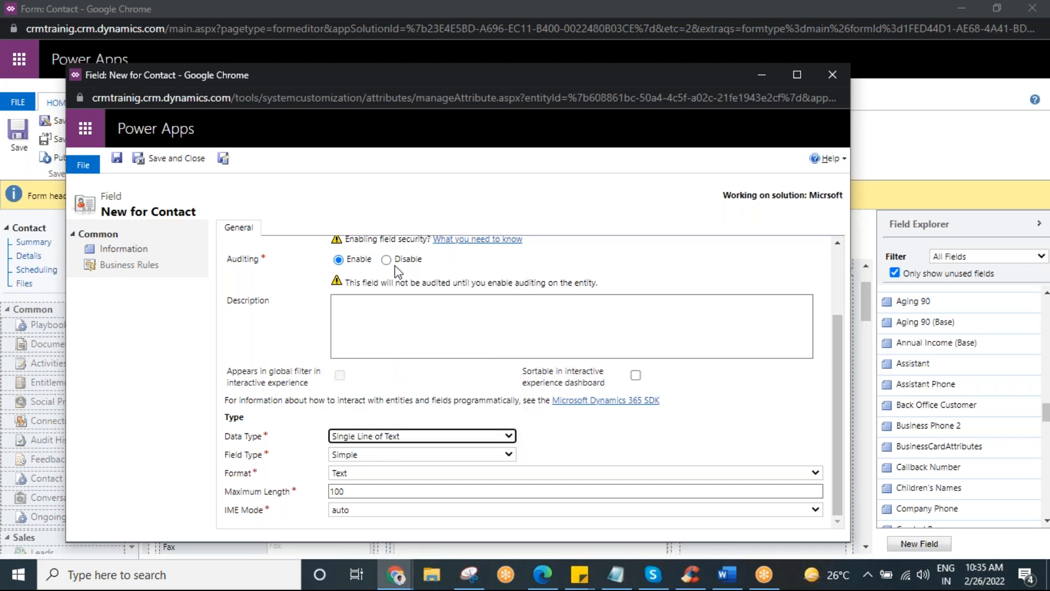
click(177, 159)
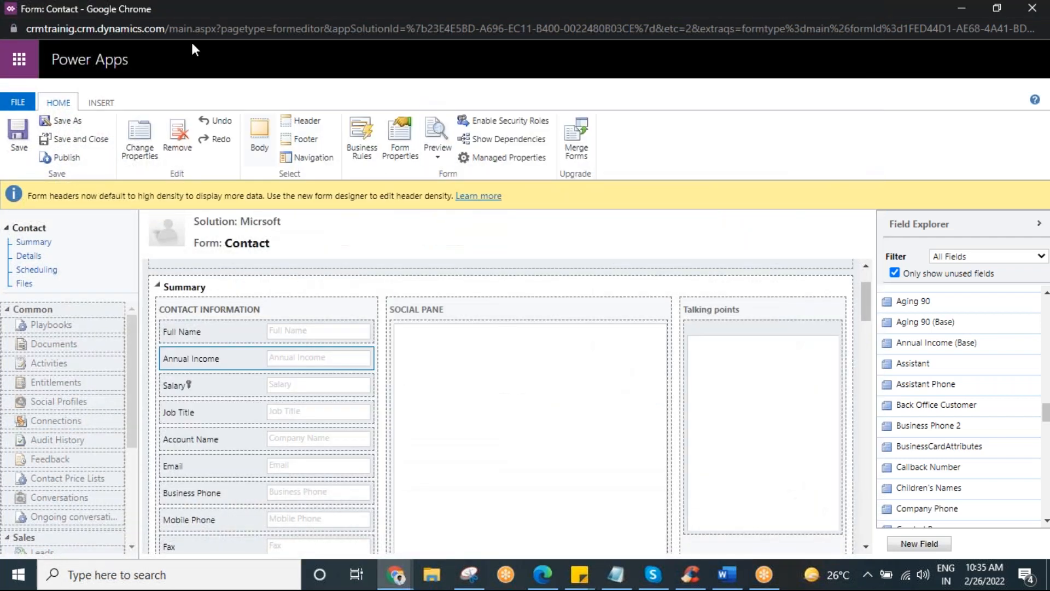
Reload the form editor, place the Branch field directly below Full Name in Contact Information, and save the form
click(218, 25)
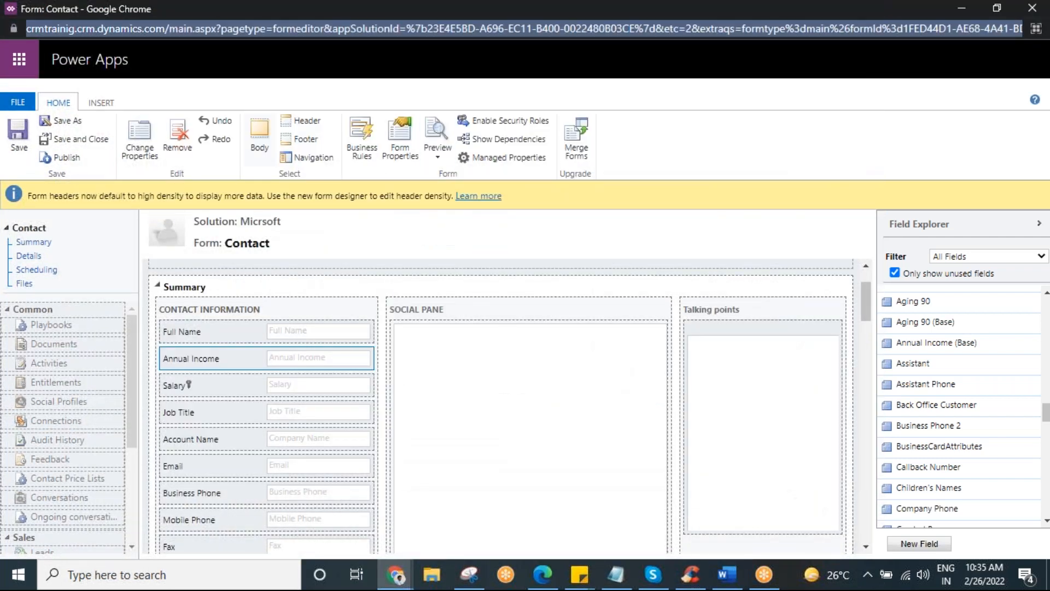
key(Return)
click(599, 111)
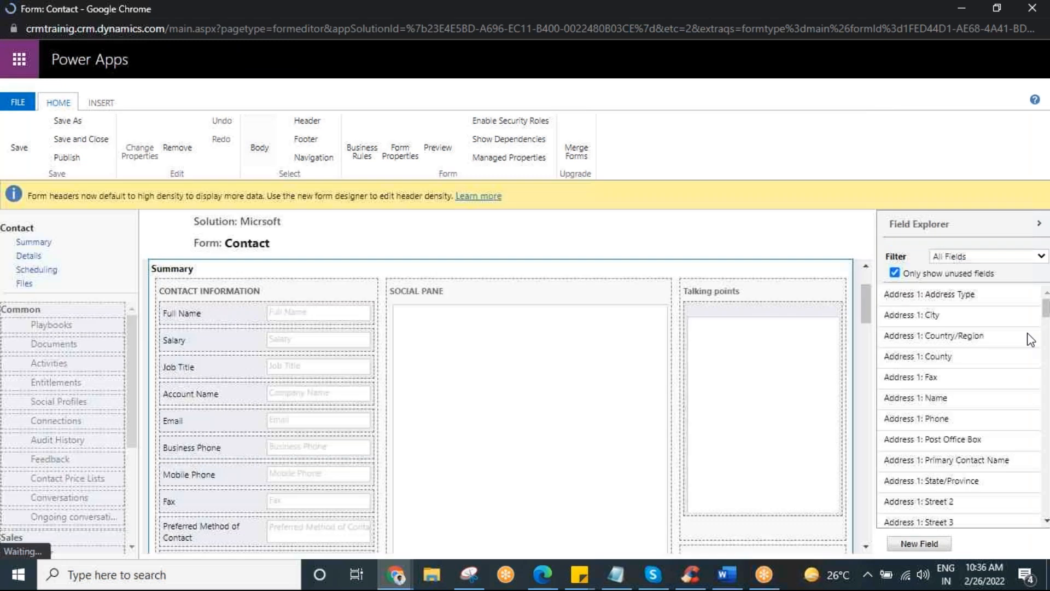
scroll(979, 404, down, 10)
scroll(981, 420, down, 10)
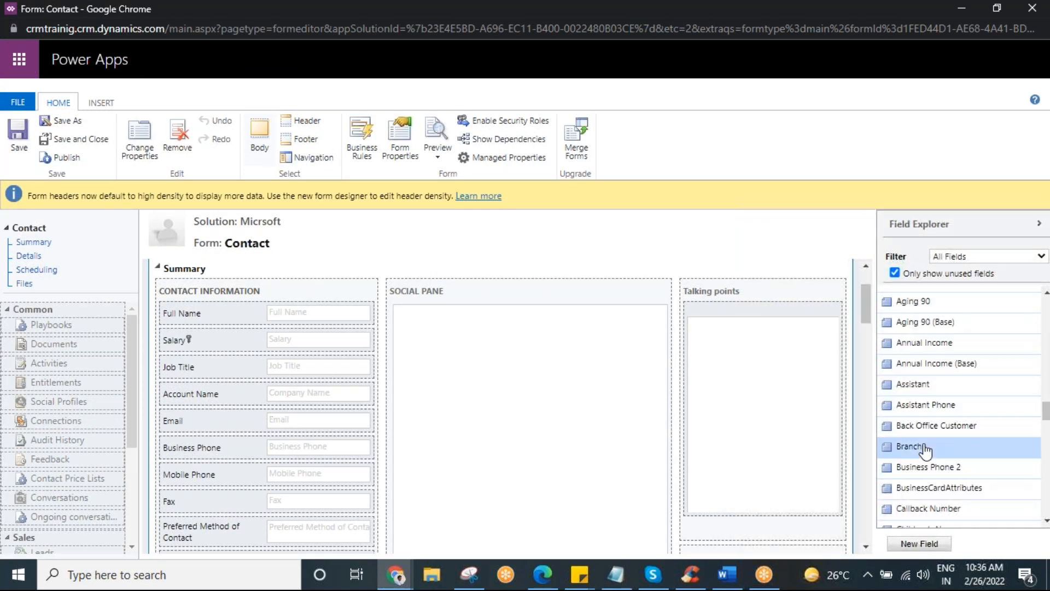
drag(919, 453, 205, 340)
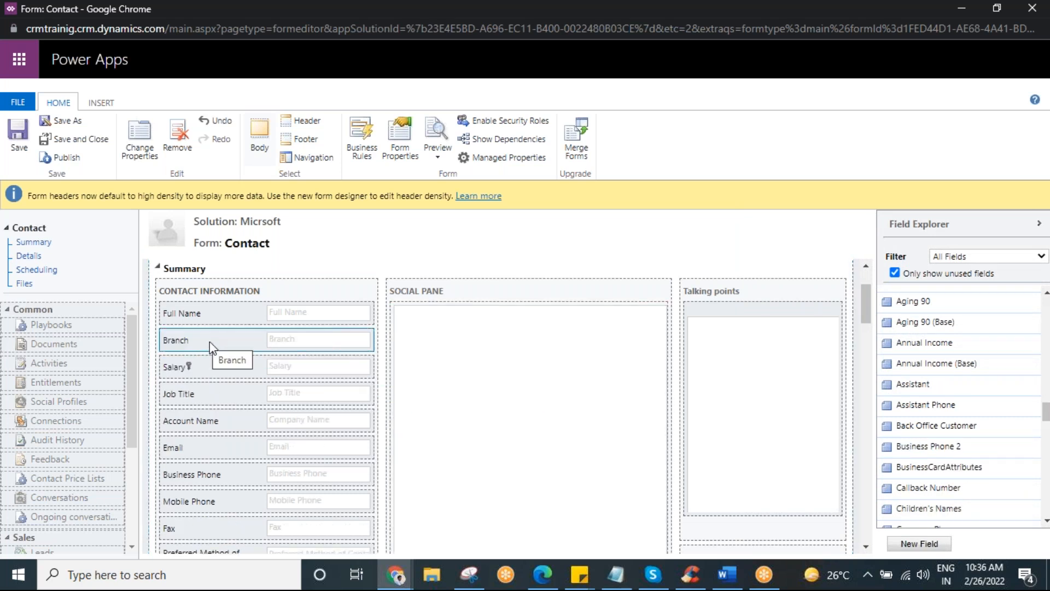
click(18, 143)
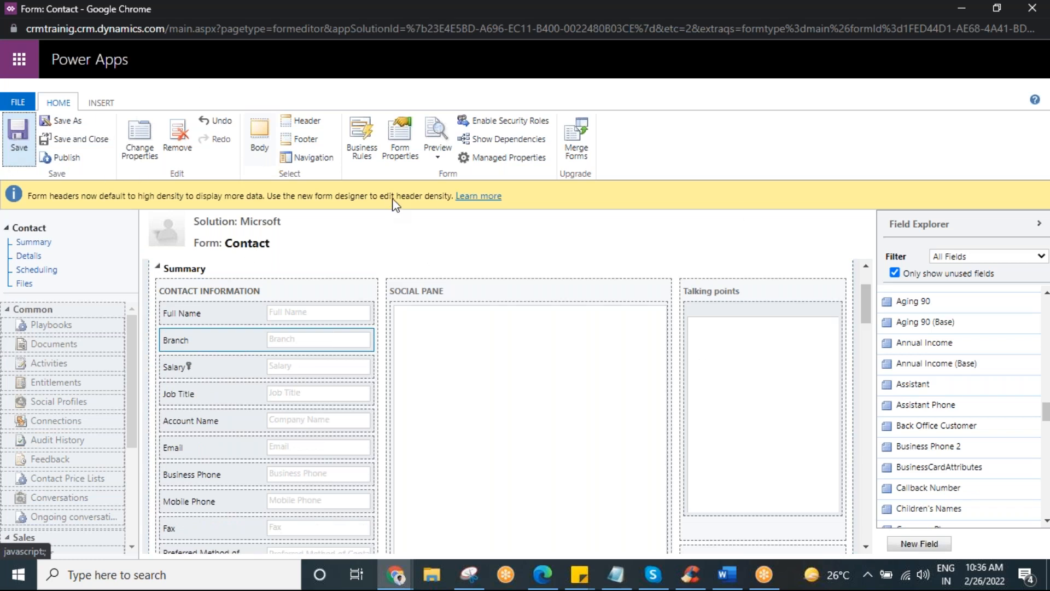
Compare the Contact Information fields on the contact record with the saved form in the editor
click(395, 574)
click(272, 516)
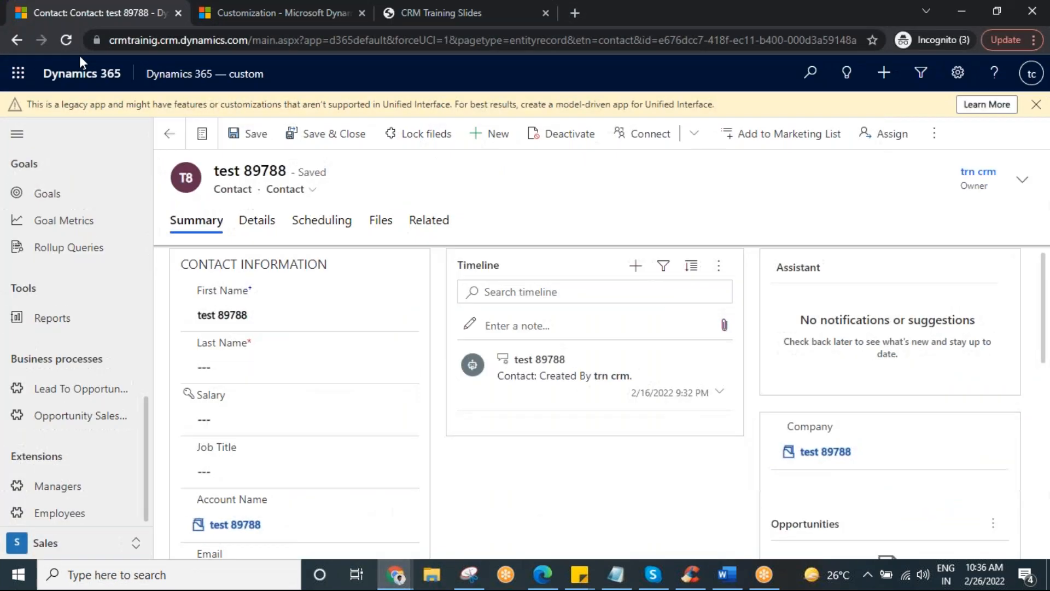
click(401, 576)
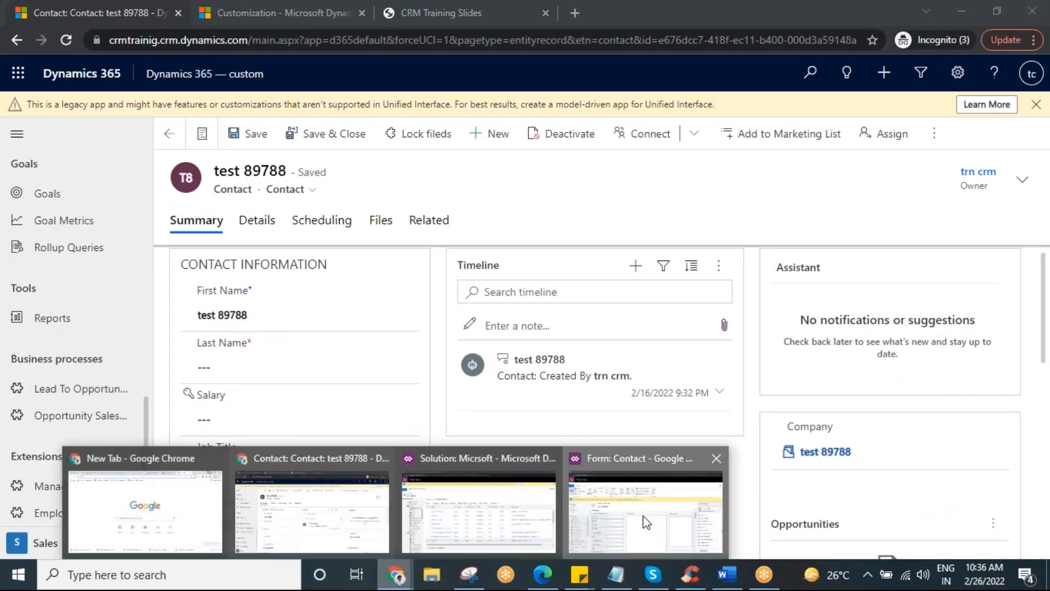
click(645, 519)
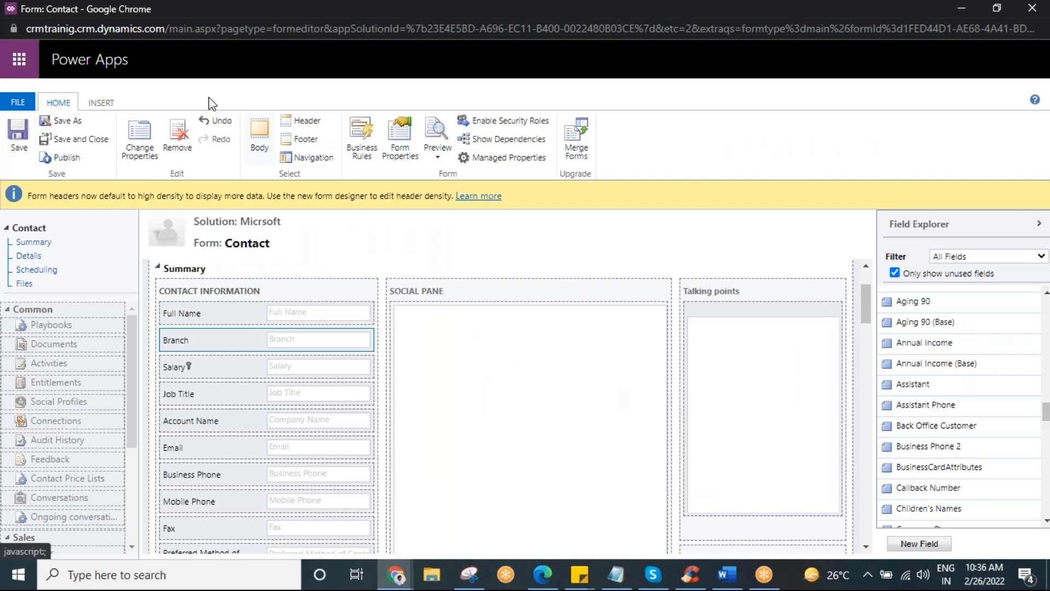
click(398, 572)
click(340, 516)
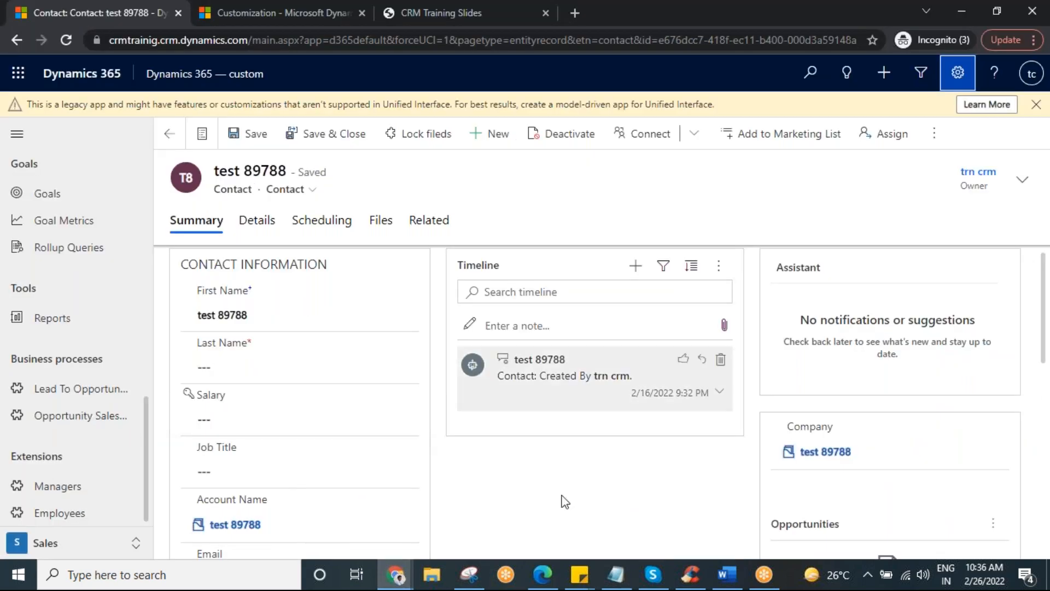
Return to the Contact form editor and publish the customisations
mouse_move(395, 574)
click(648, 524)
click(63, 158)
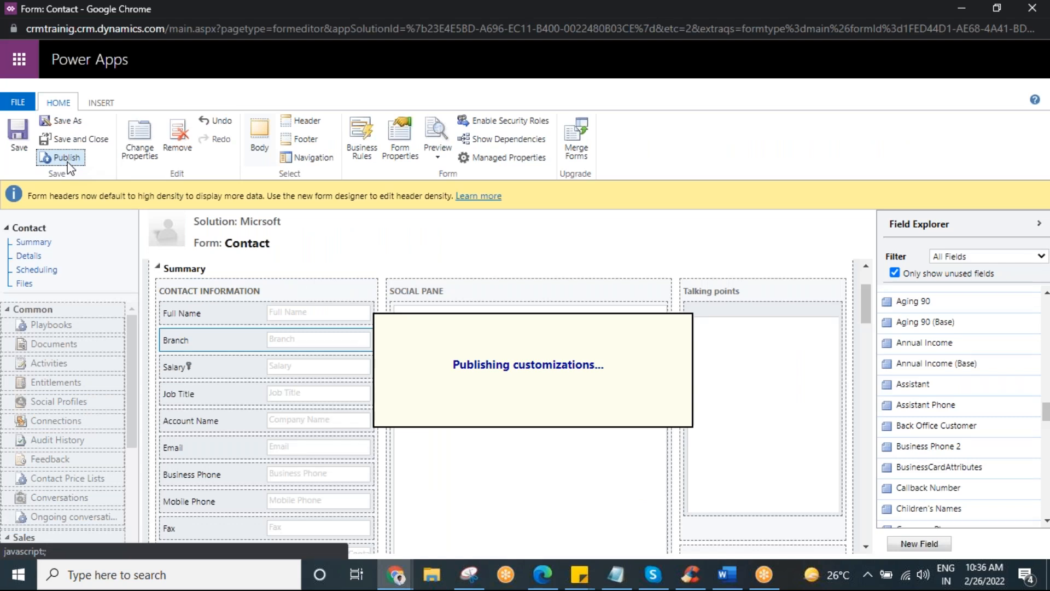
Reload the contact record to load the published form, checking the publishing progress in the form editor in between
click(404, 583)
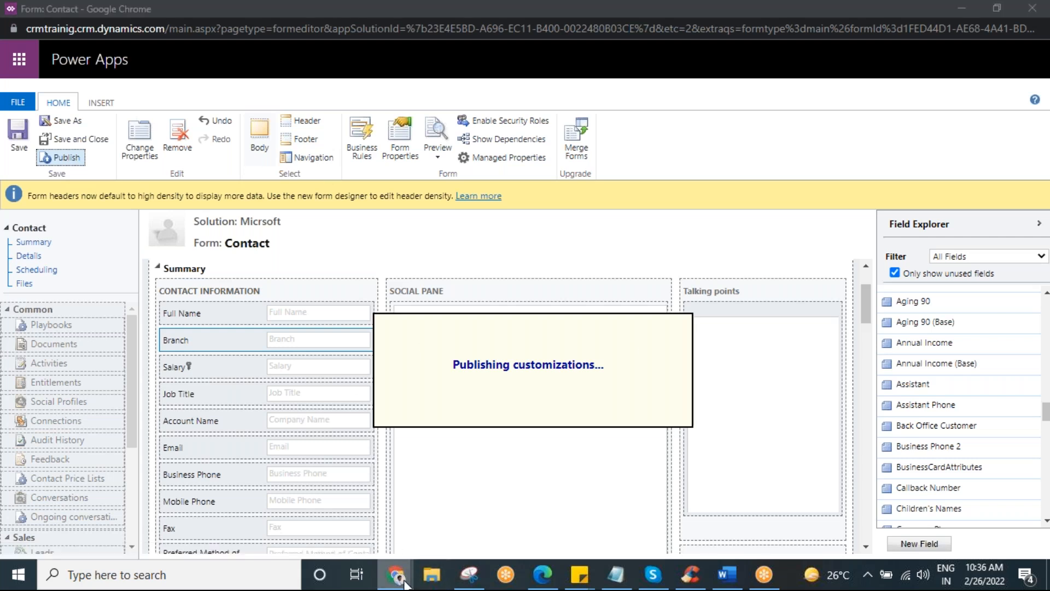
click(361, 516)
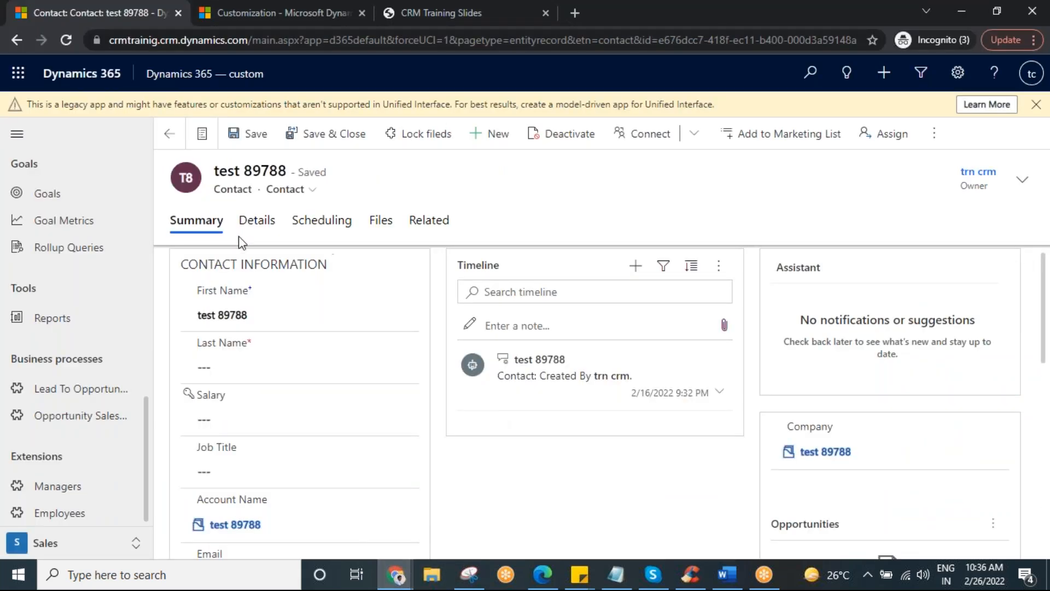
click(61, 41)
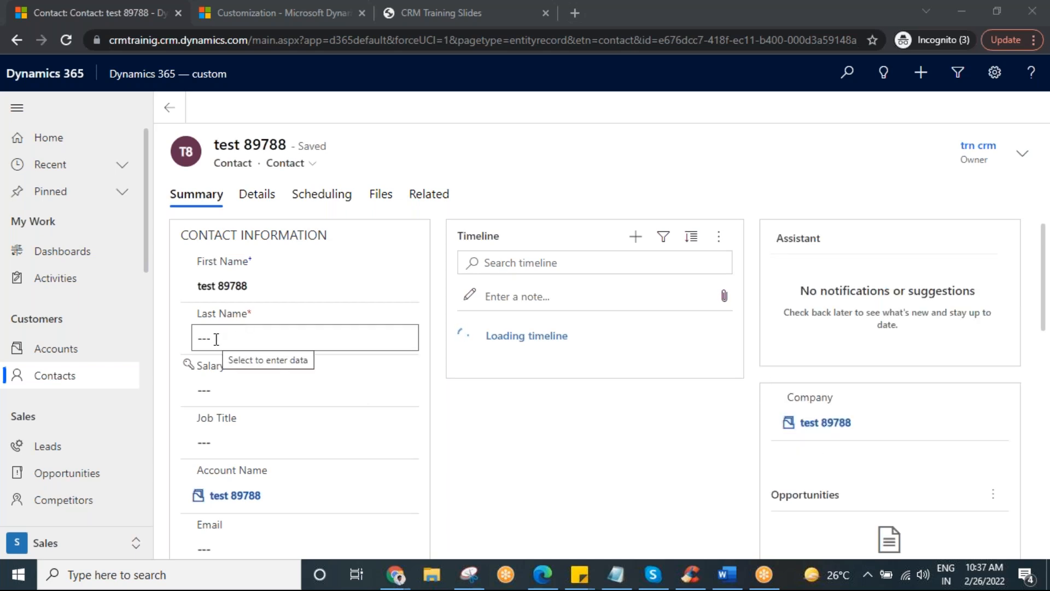
click(66, 41)
mouse_move(395, 575)
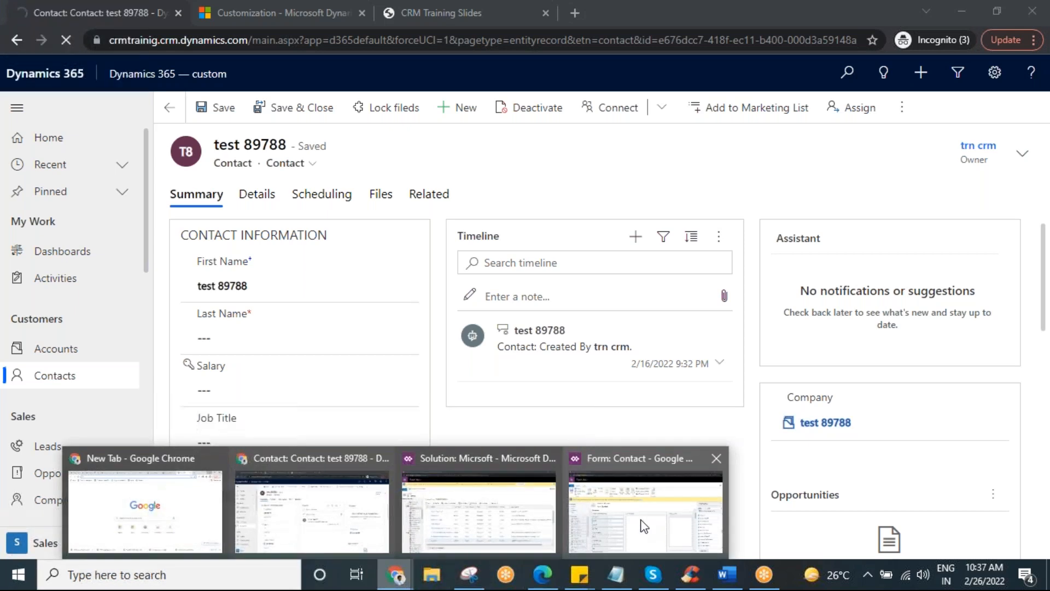
click(645, 509)
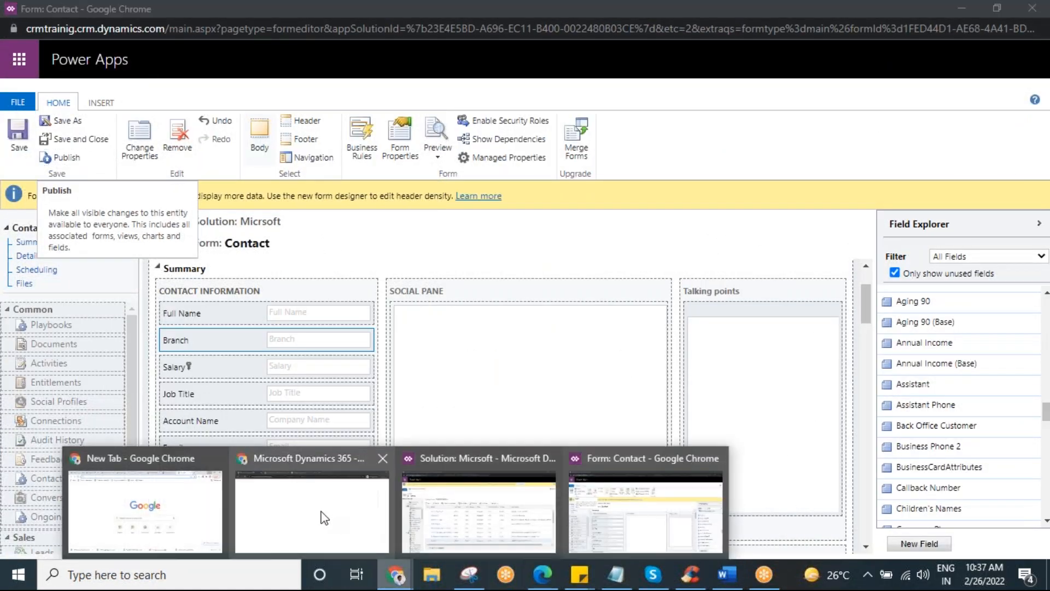
click(321, 515)
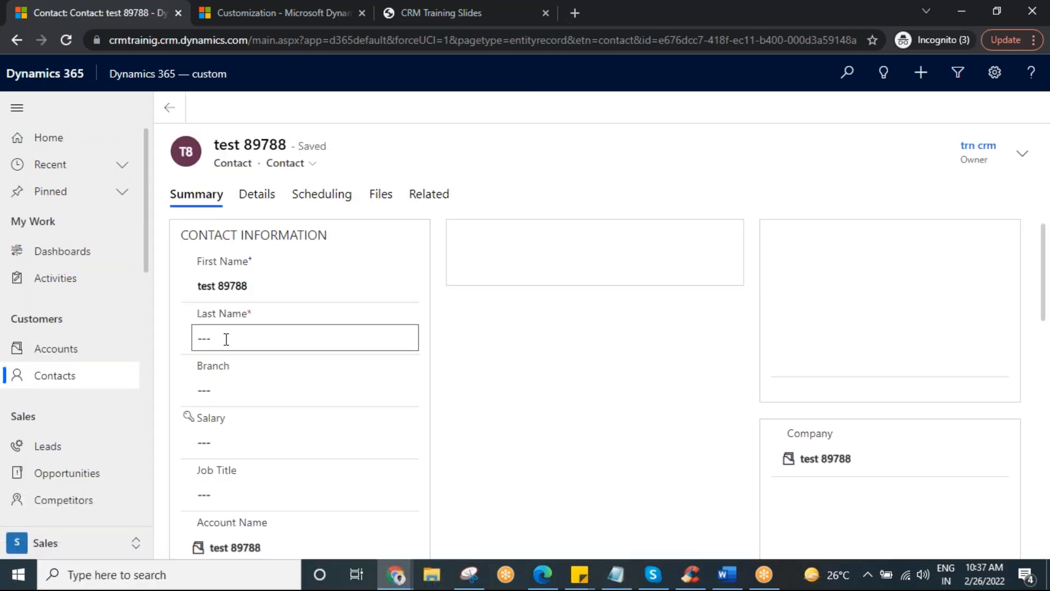
Set the contact's Branch to hyd, fill in the required last name, and save the record
click(212, 390)
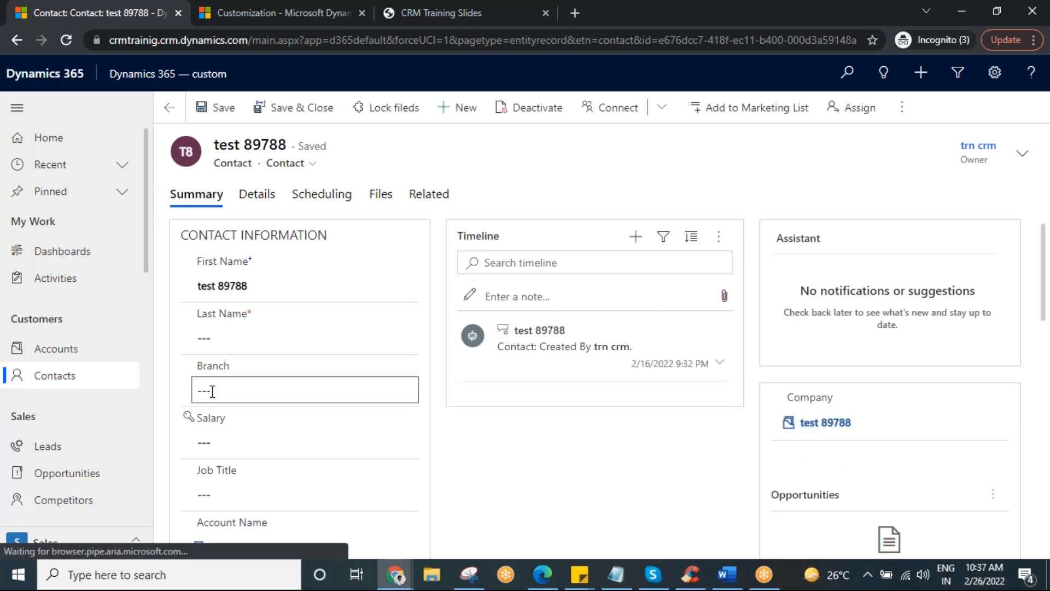
text(hyd)
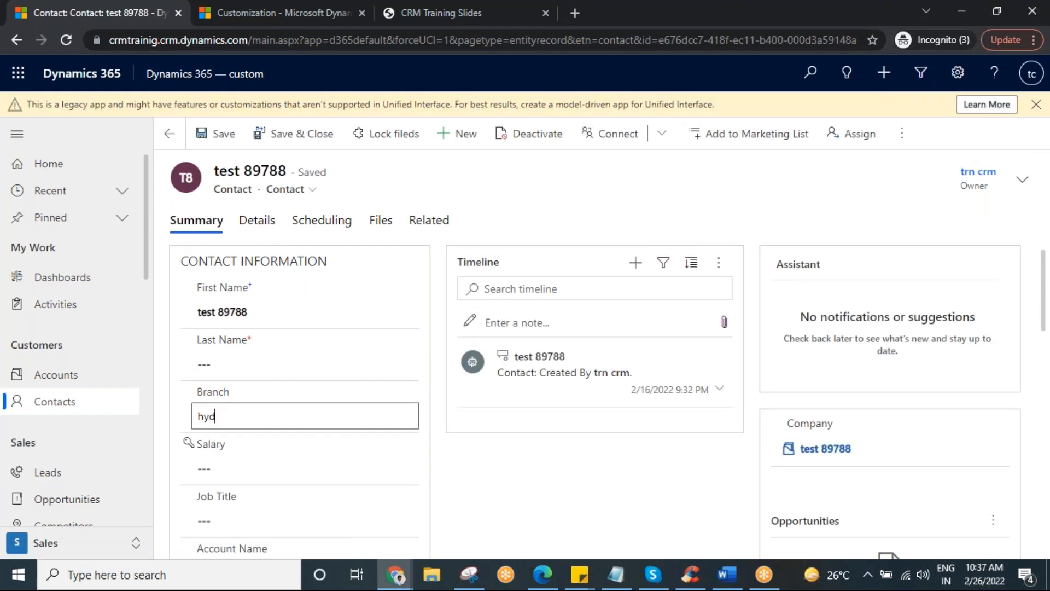
click(221, 133)
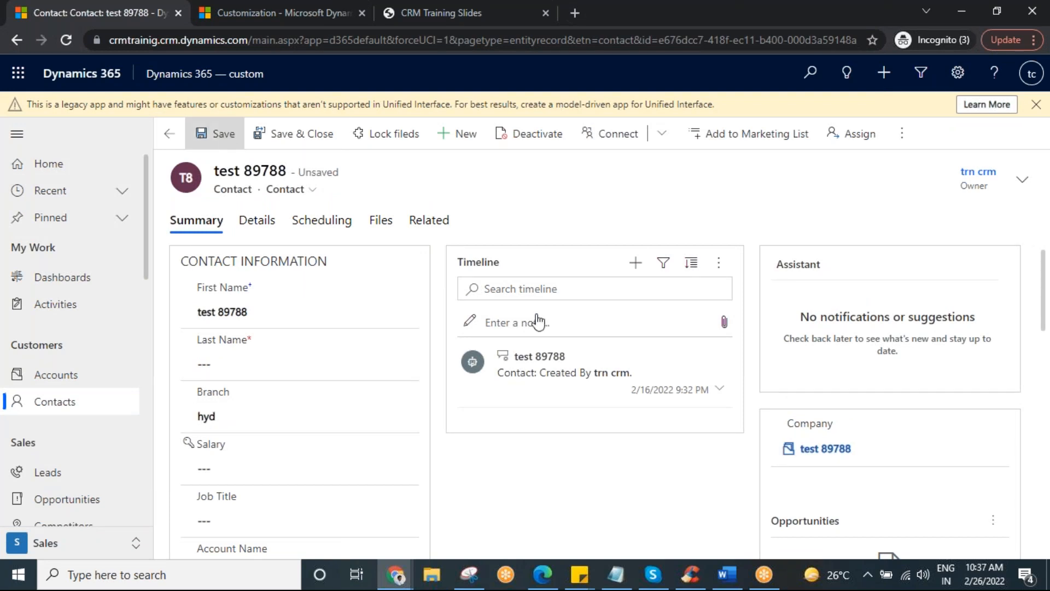
click(241, 337)
click(221, 390)
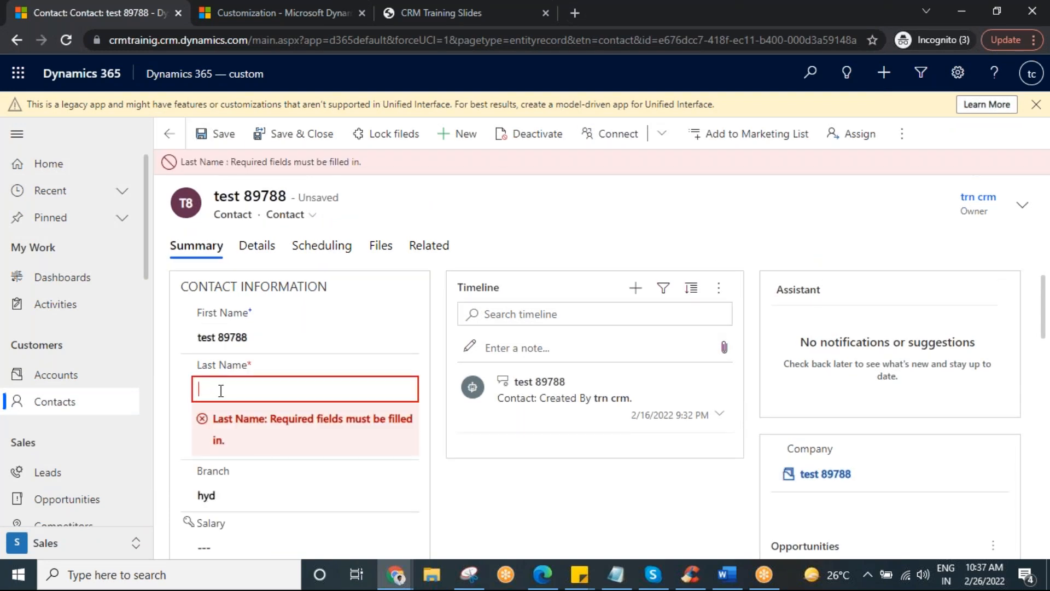
text(k)
click(217, 134)
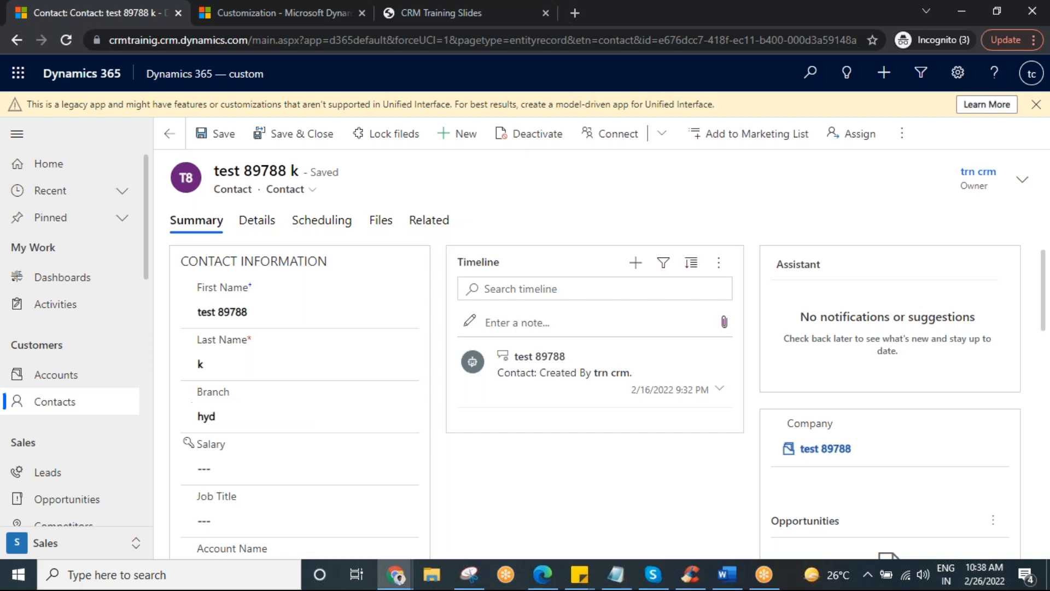
Show the Details section of the contact record
click(254, 222)
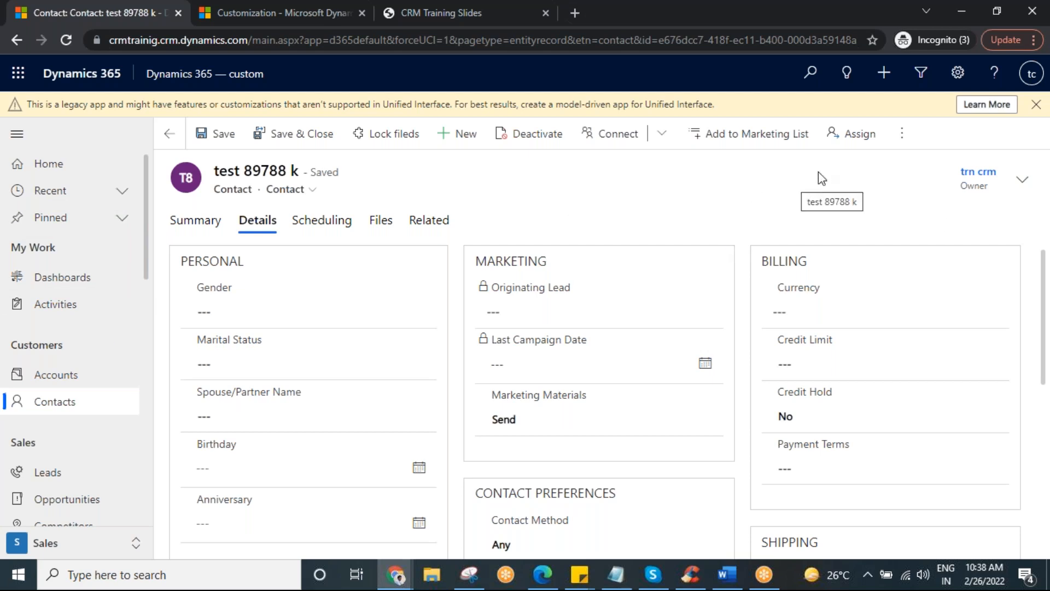
click(742, 21)
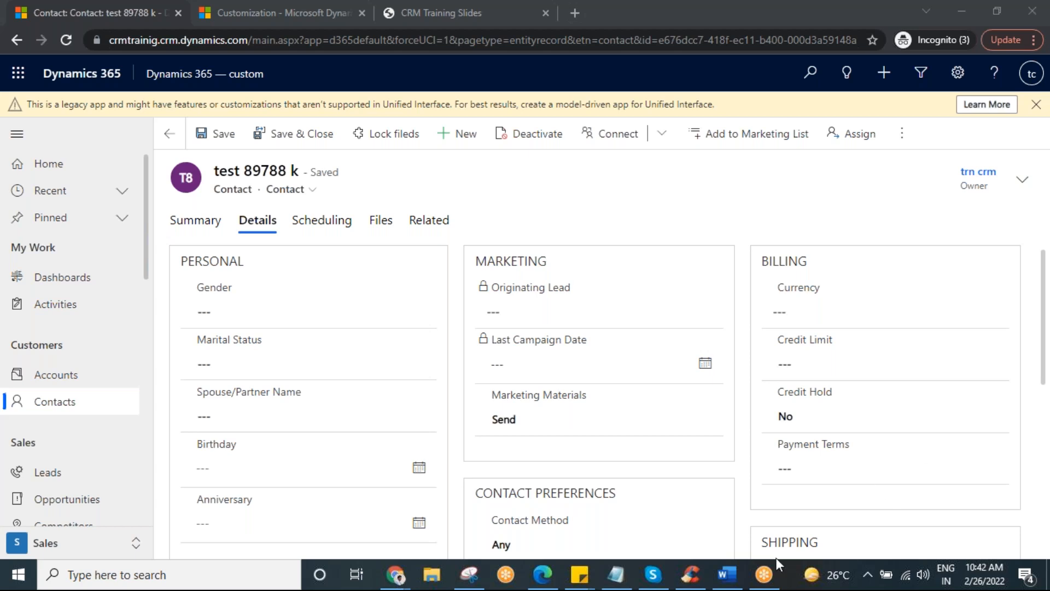
Switch to the Notepad notes, highlight the "30 %...javascript/.net plugin" line, and put the notes away
click(627, 564)
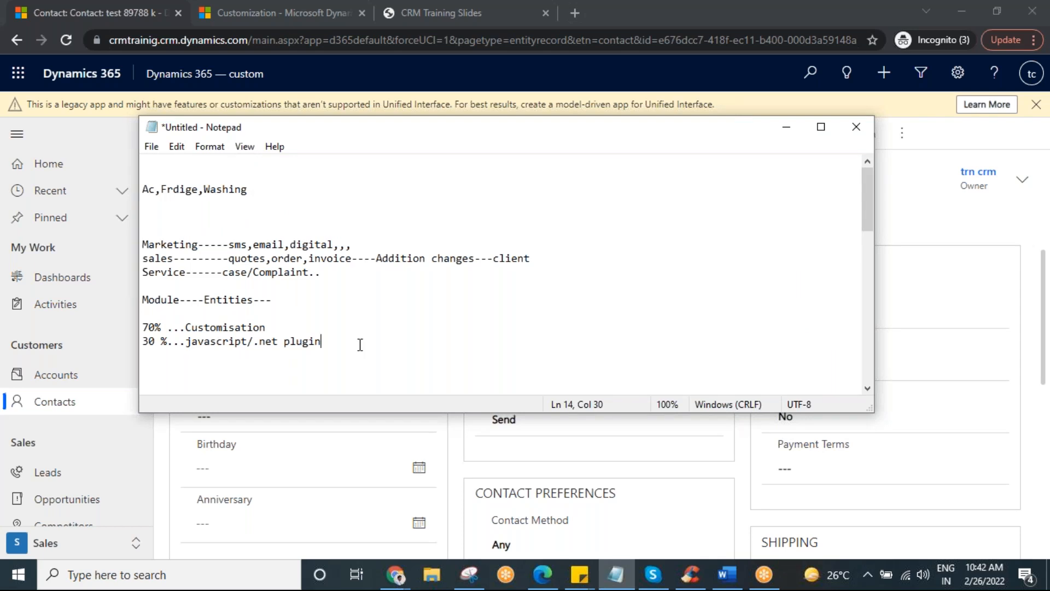
drag(368, 342, 141, 340)
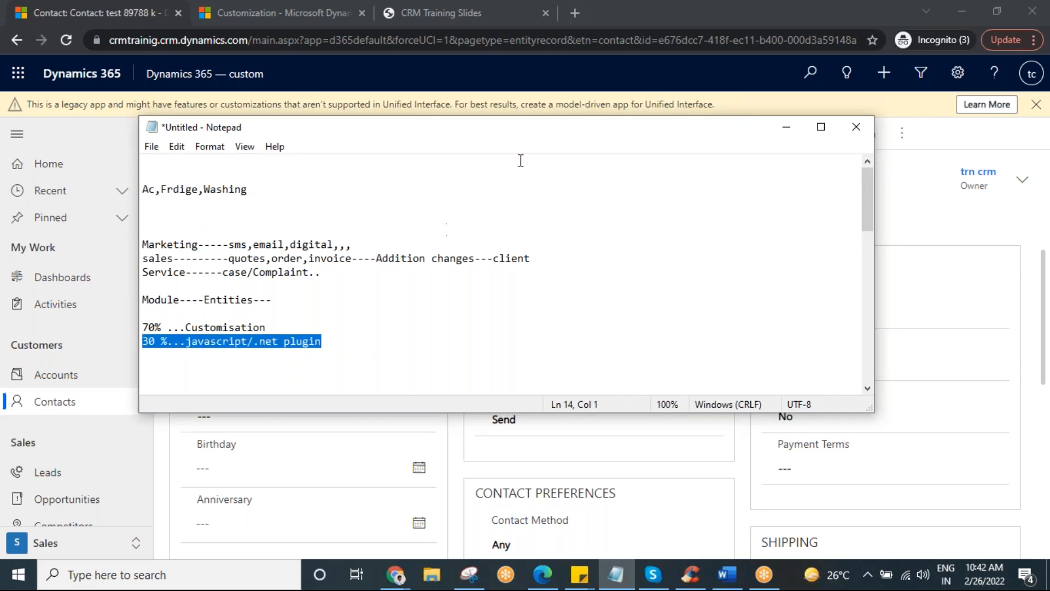
drag(520, 129, 405, 176)
click(668, 172)
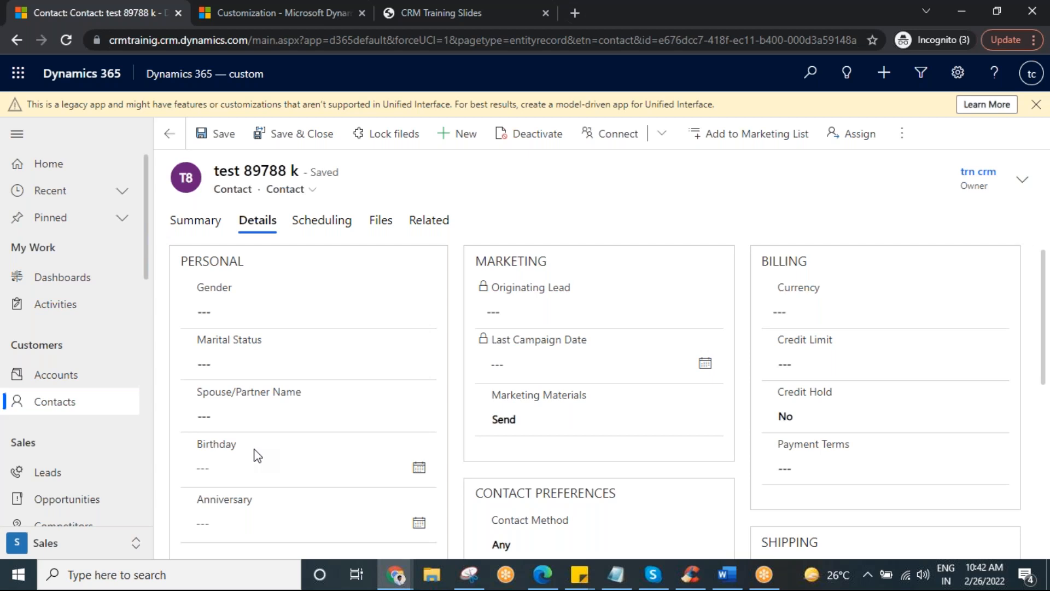
Reopen the Notepad notes and highlight the functional and technical consultant lines near the end
click(616, 574)
click(207, 388)
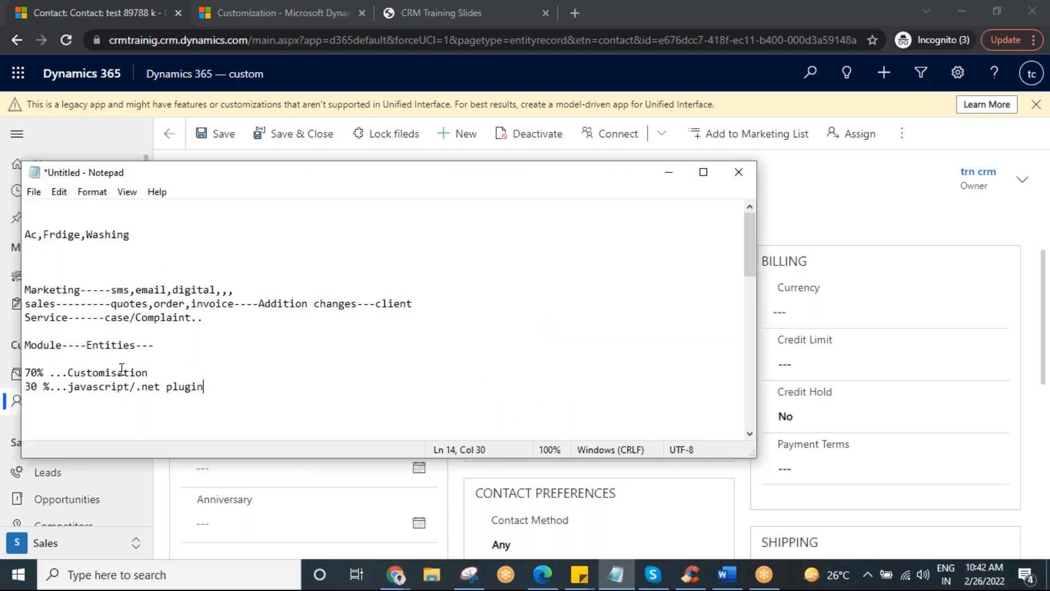
scroll(121, 369, down, 8)
click(25, 317)
drag(26, 317, 162, 332)
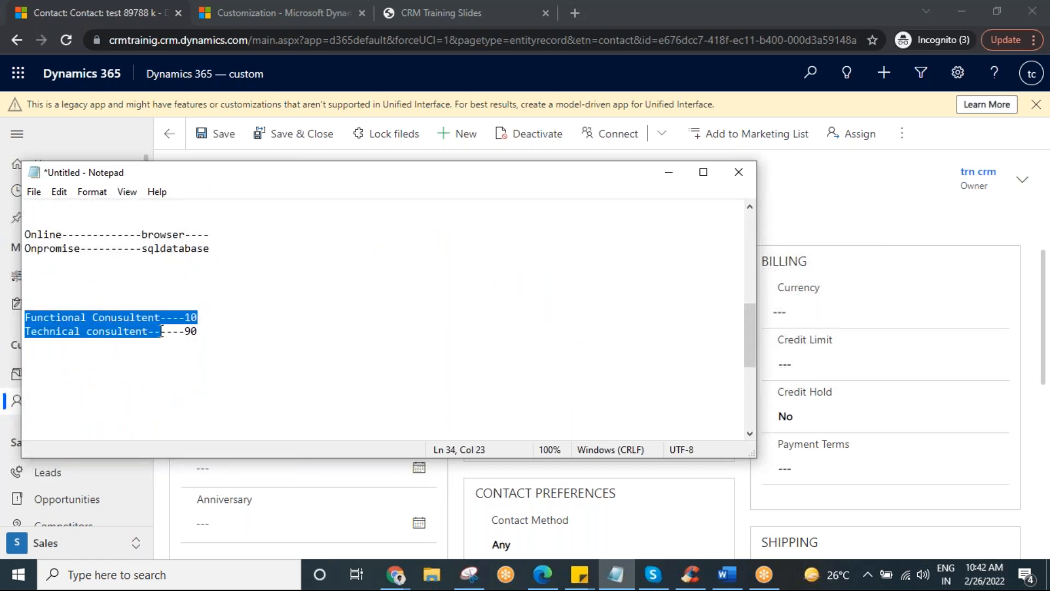
click(203, 330)
drag(234, 332, 184, 317)
click(26, 317)
click(68, 332)
drag(26, 332, 152, 336)
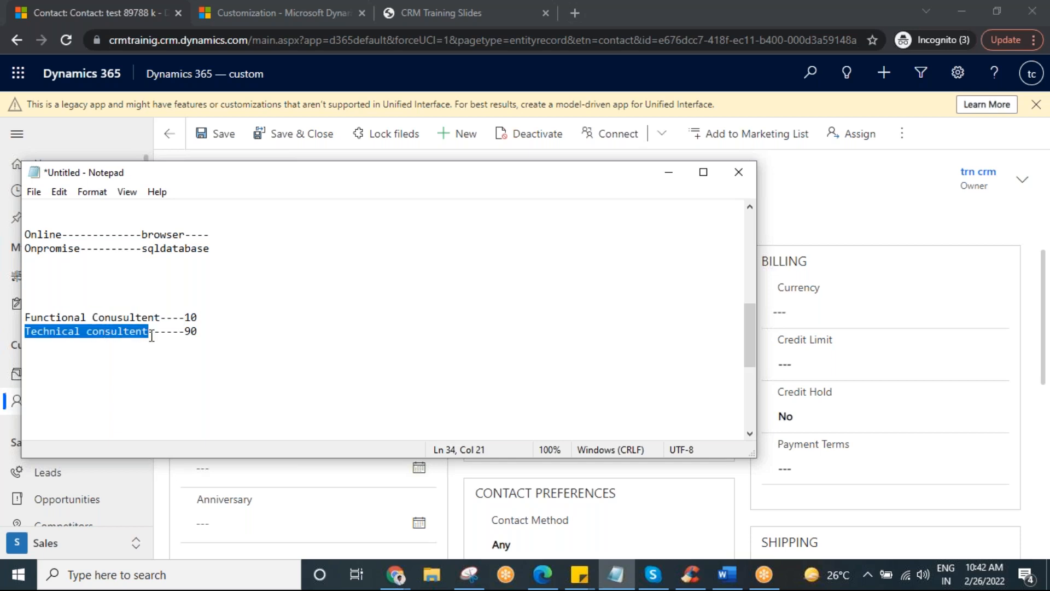